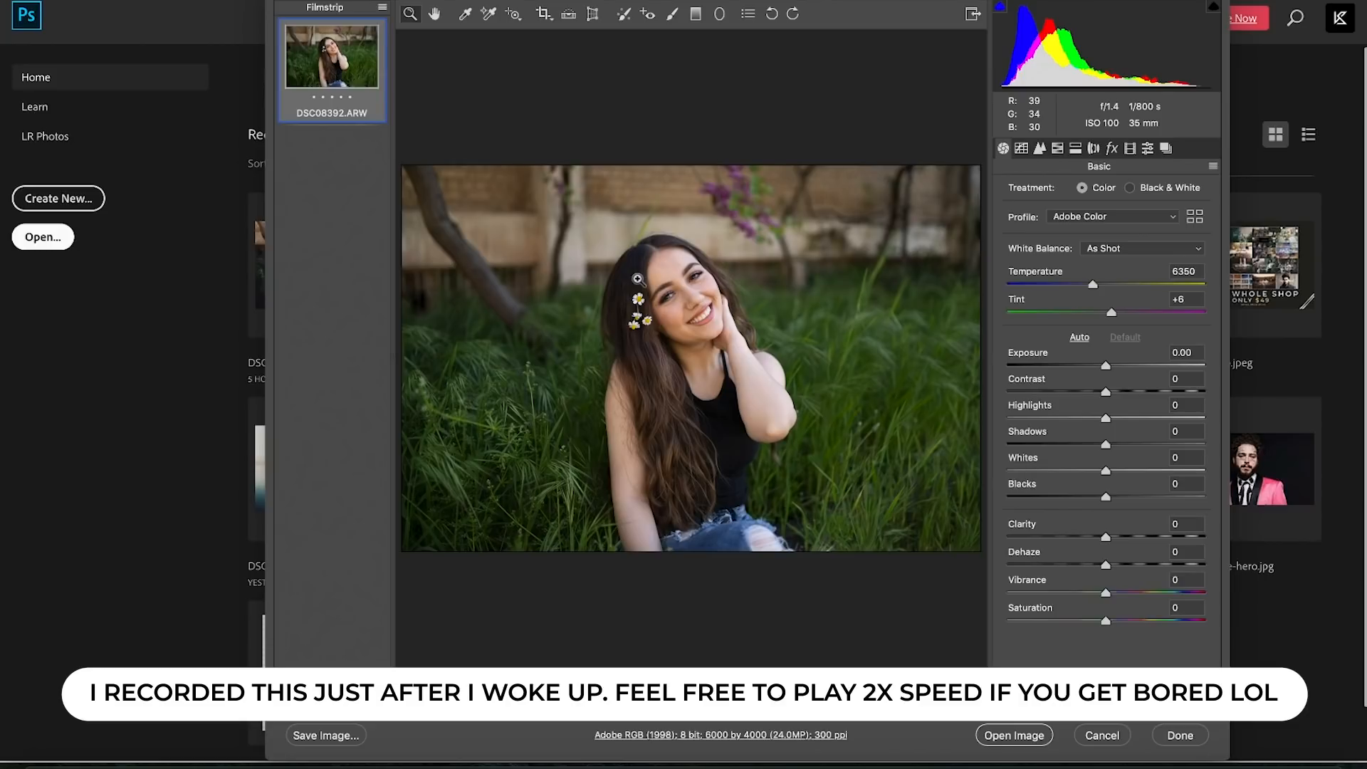
- Zoom the preview in and out, then browse the K1 PRESET PACK V2 presets
left_click(706, 289)
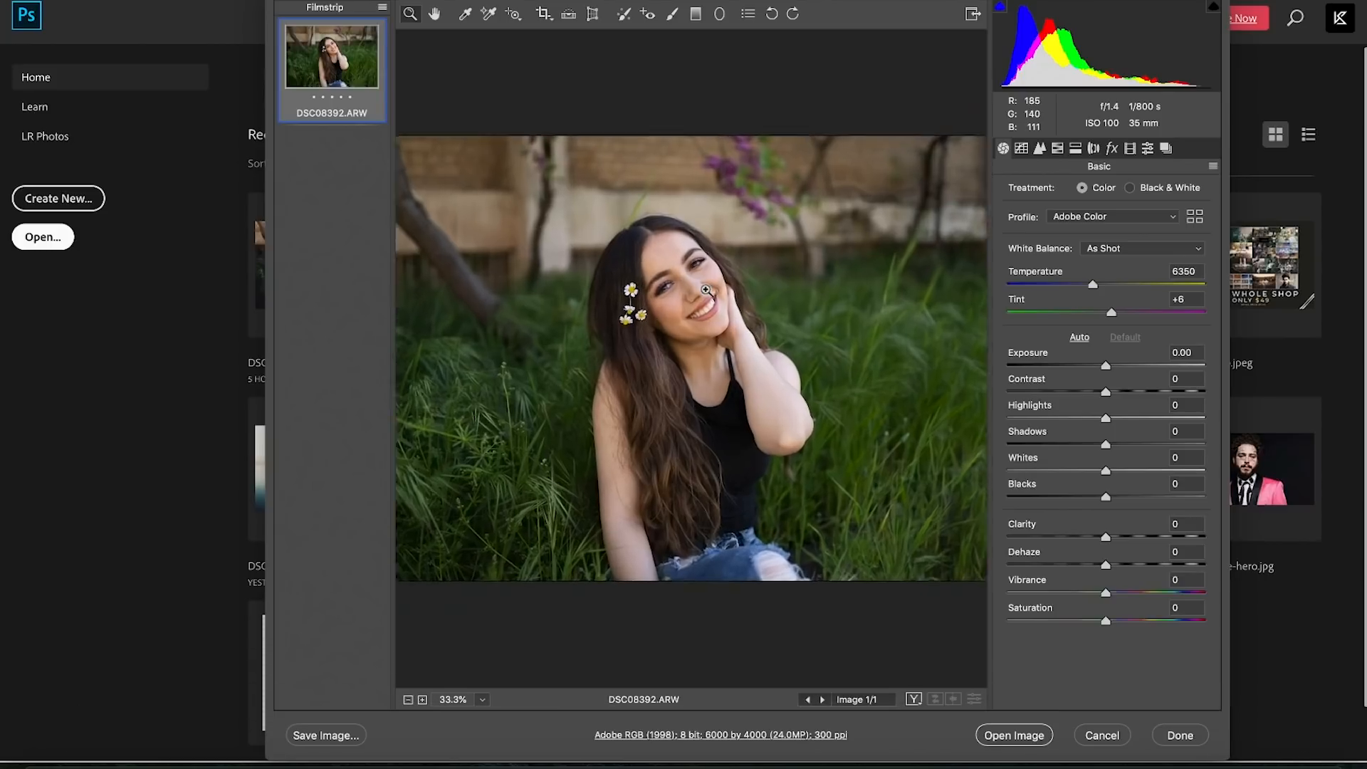
left_click(705, 289, "alt")
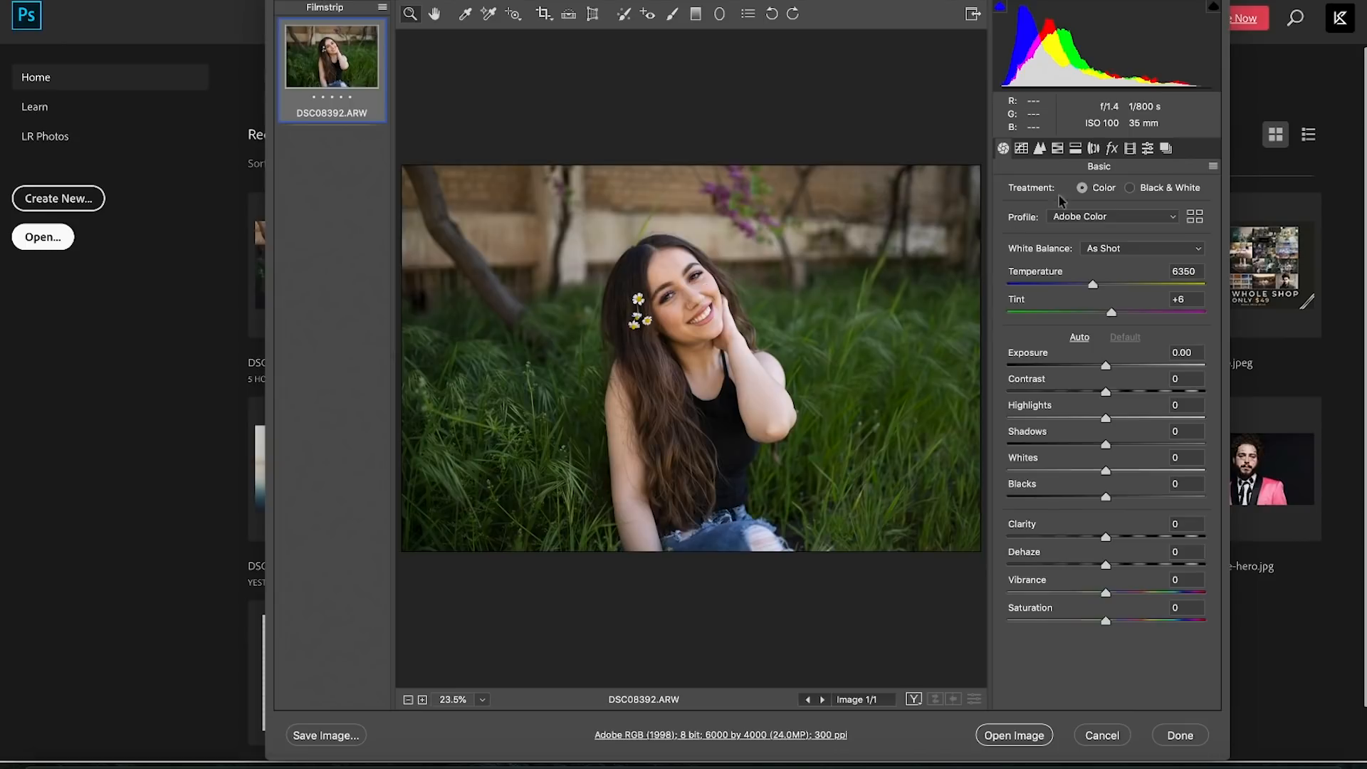
left_click(1148, 149)
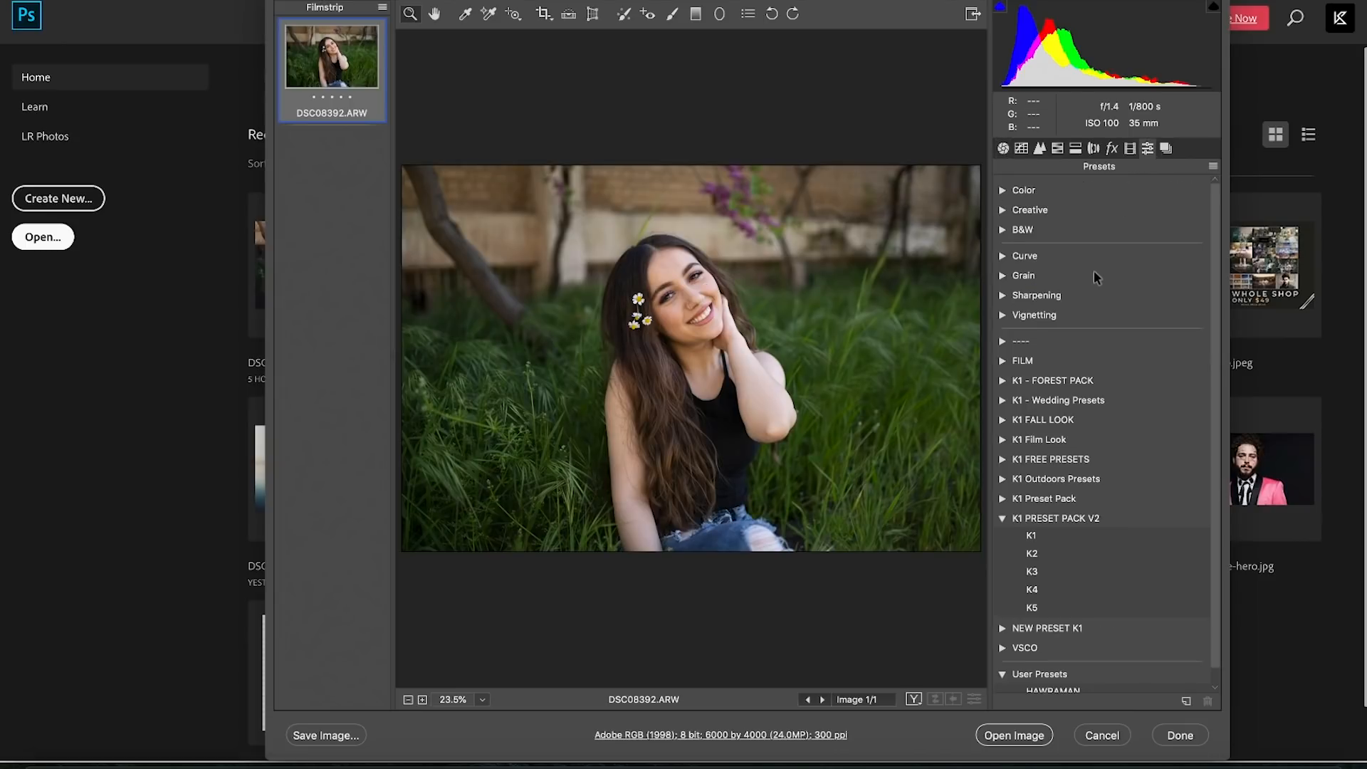
scroll(1091, 285, "down", 1)
scroll(1089, 280, "up", 1)
- Compare presets K1–K5 and apply K2 (Temperature 6350, Highlights -54, Vibrance -24)
left_click(1061, 533)
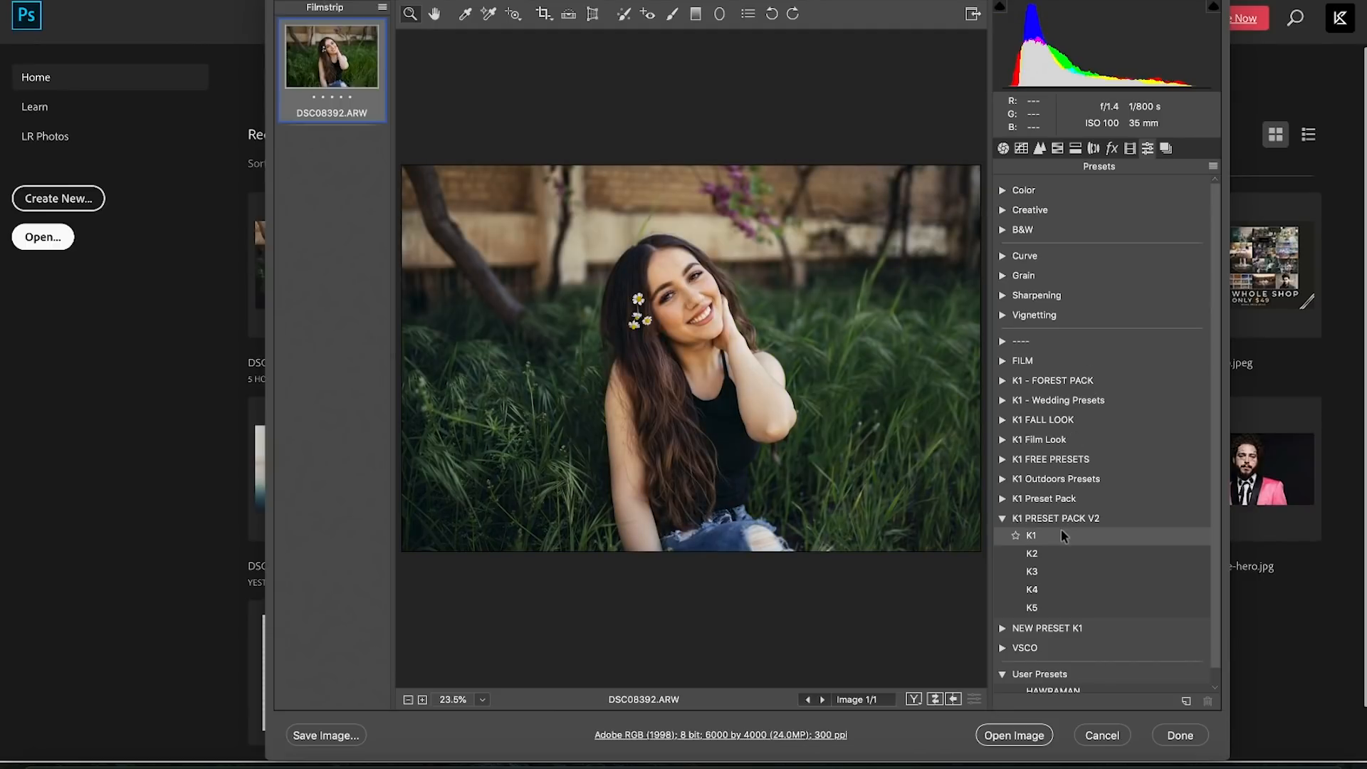
left_click(1053, 551)
left_click(1046, 571)
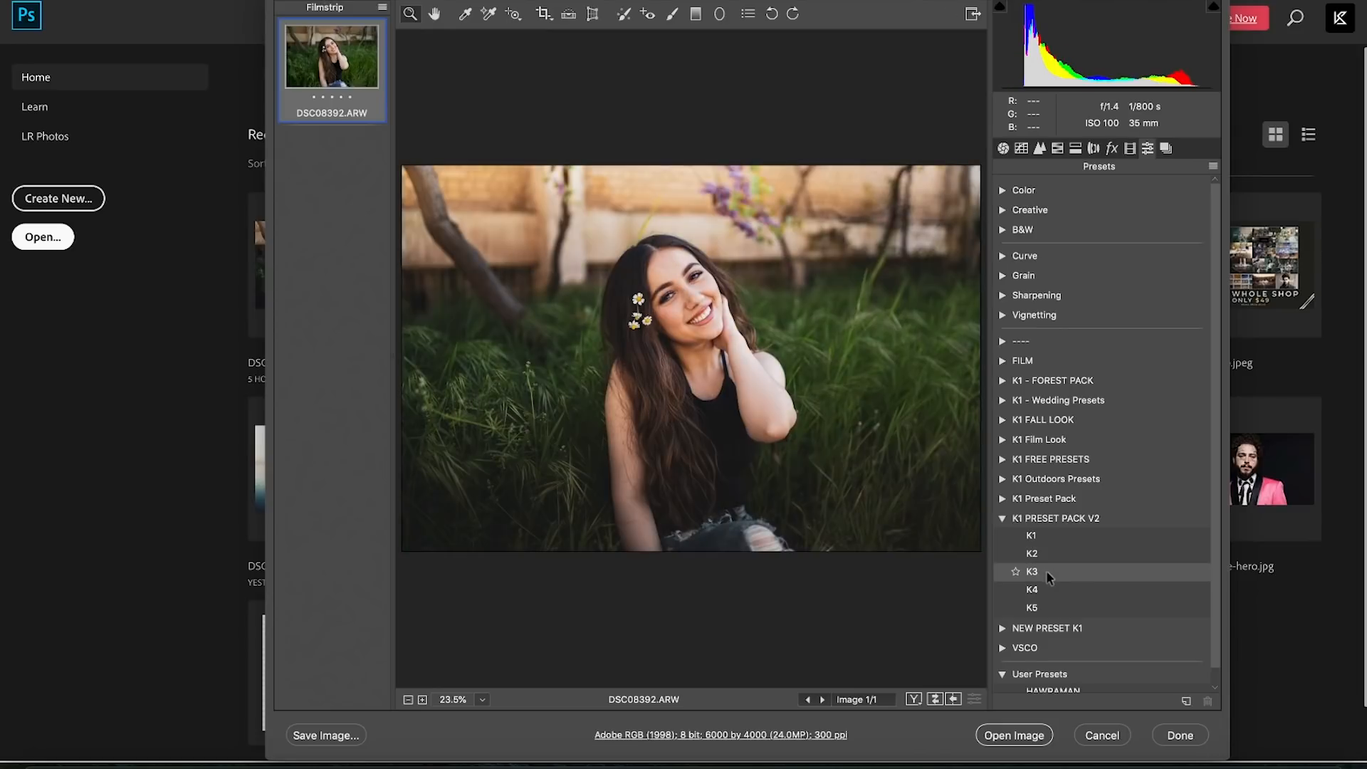
left_click(1046, 591)
left_click(1041, 606)
left_click(1041, 588)
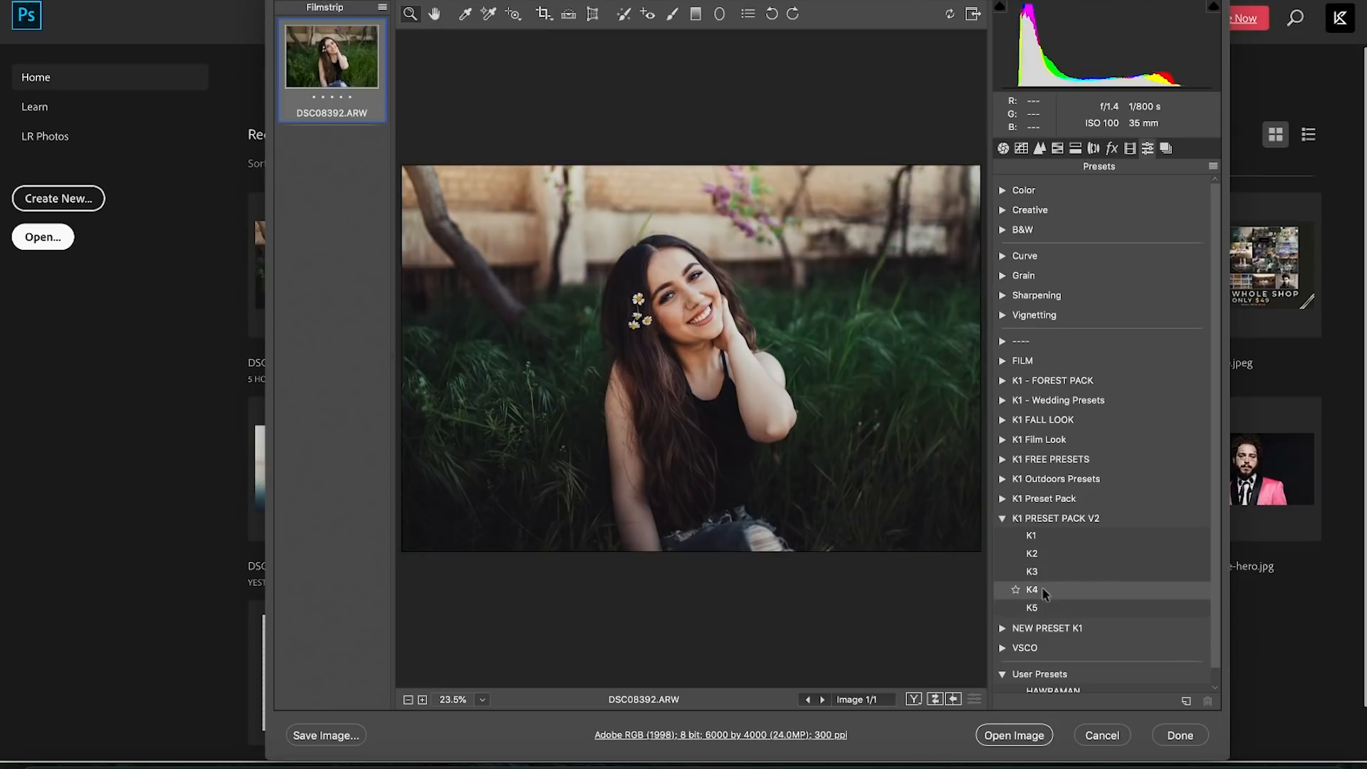
left_click(1045, 575)
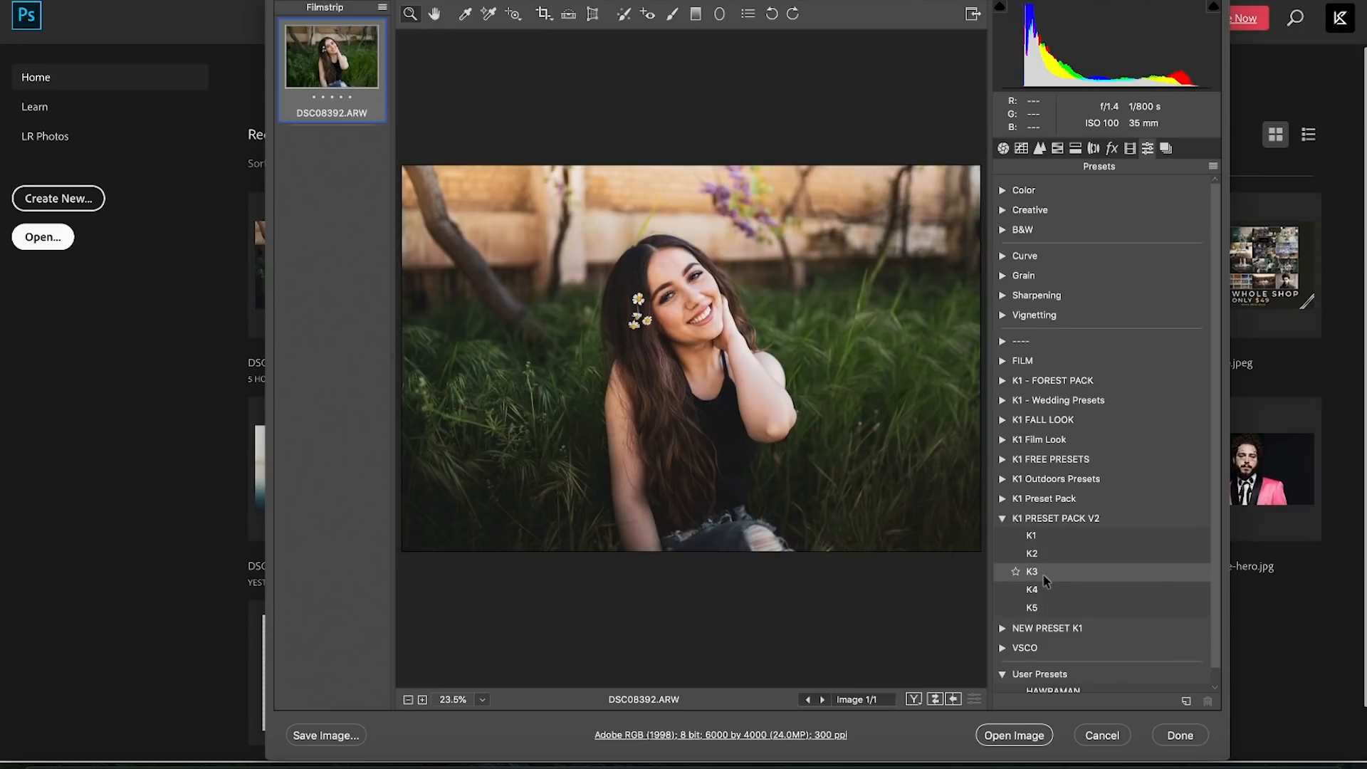
left_click(1065, 553)
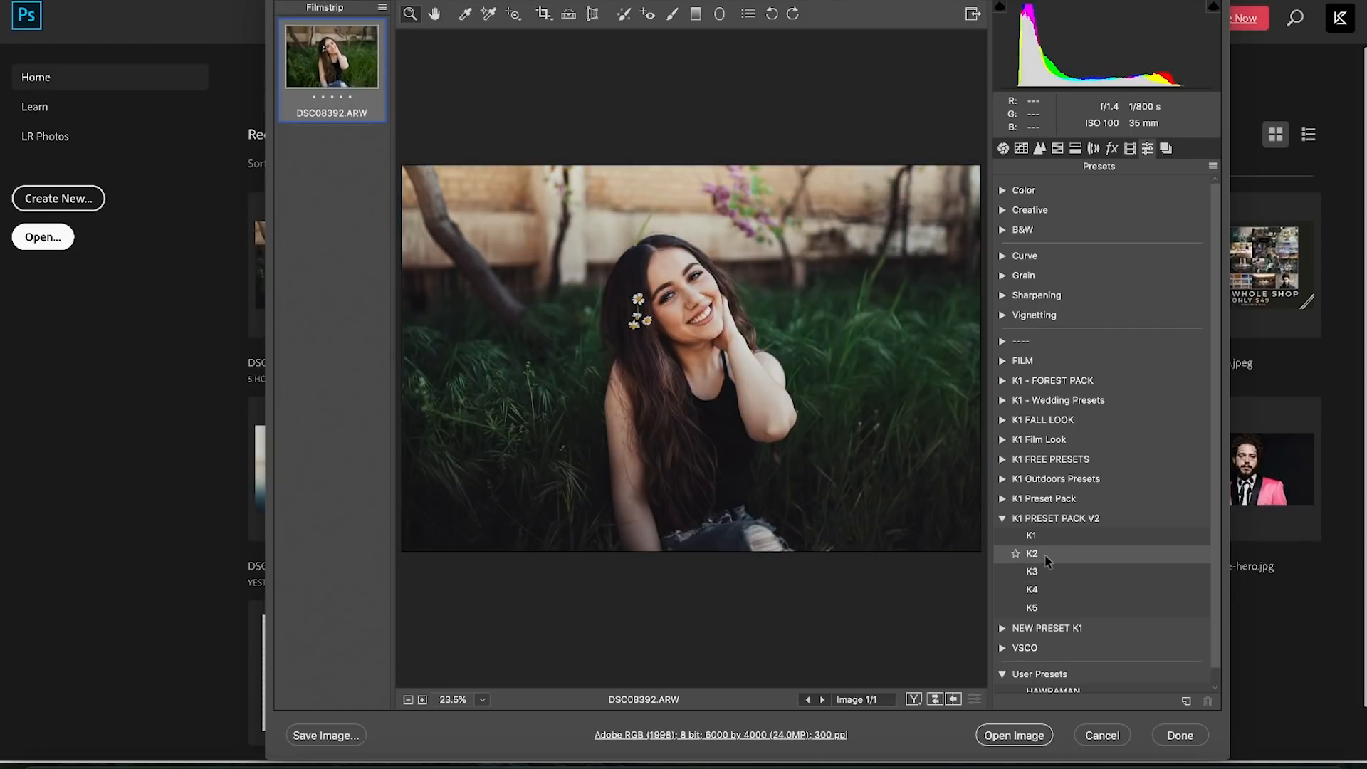
left_click(1052, 553)
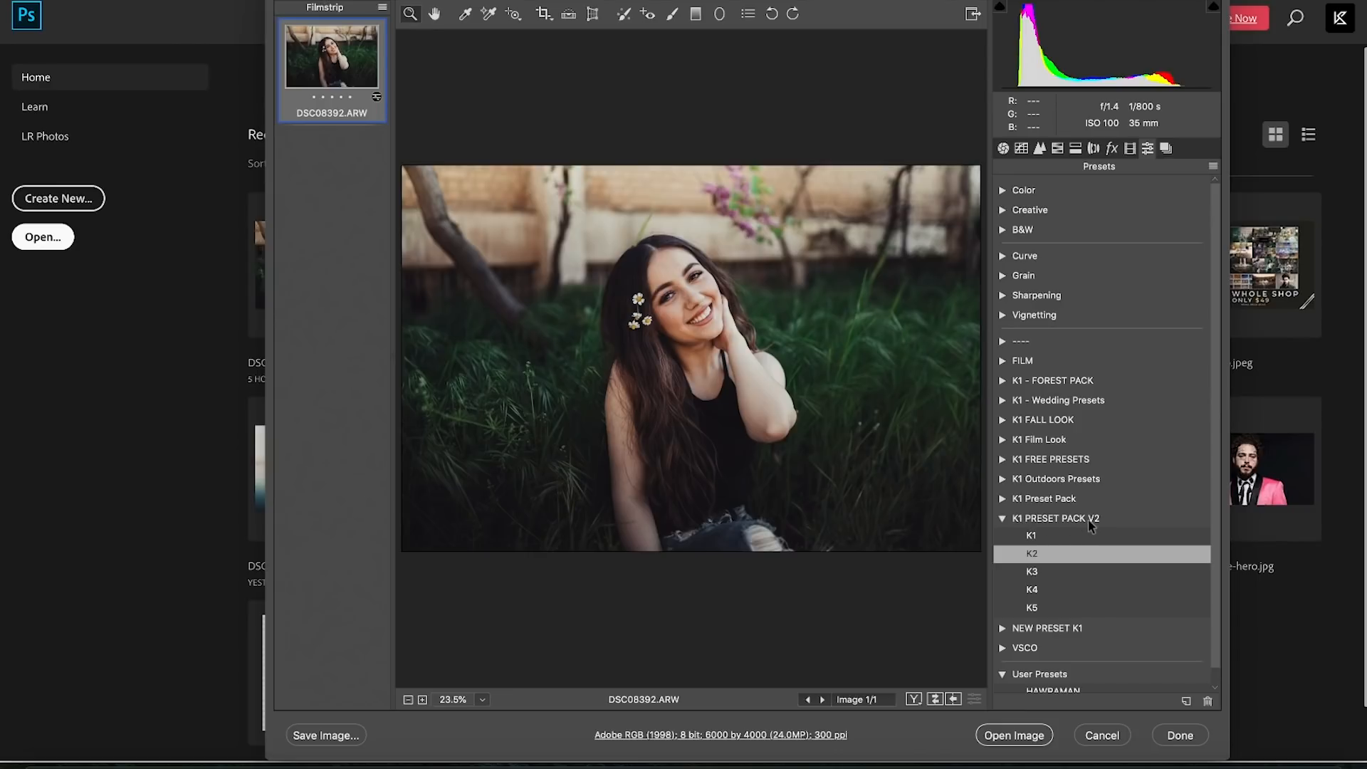
left_click(1003, 148)
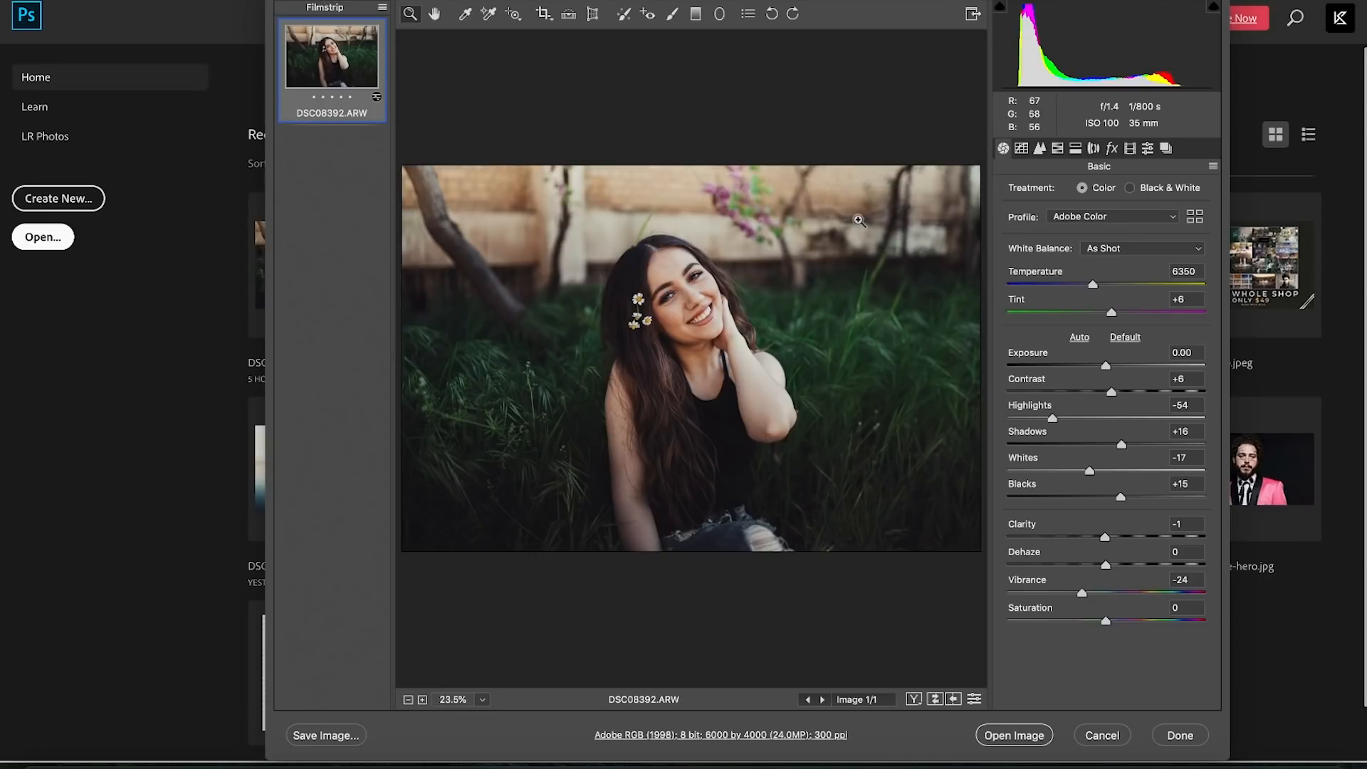
- Compare before and after, raise Temperature to 6800, and bring up the Tone Curve panel
left_click(933, 698)
left_click(934, 698)
left_click(933, 698)
left_click(933, 699)
left_click_drag(1094, 285, 1102, 286)
left_click(1020, 148)
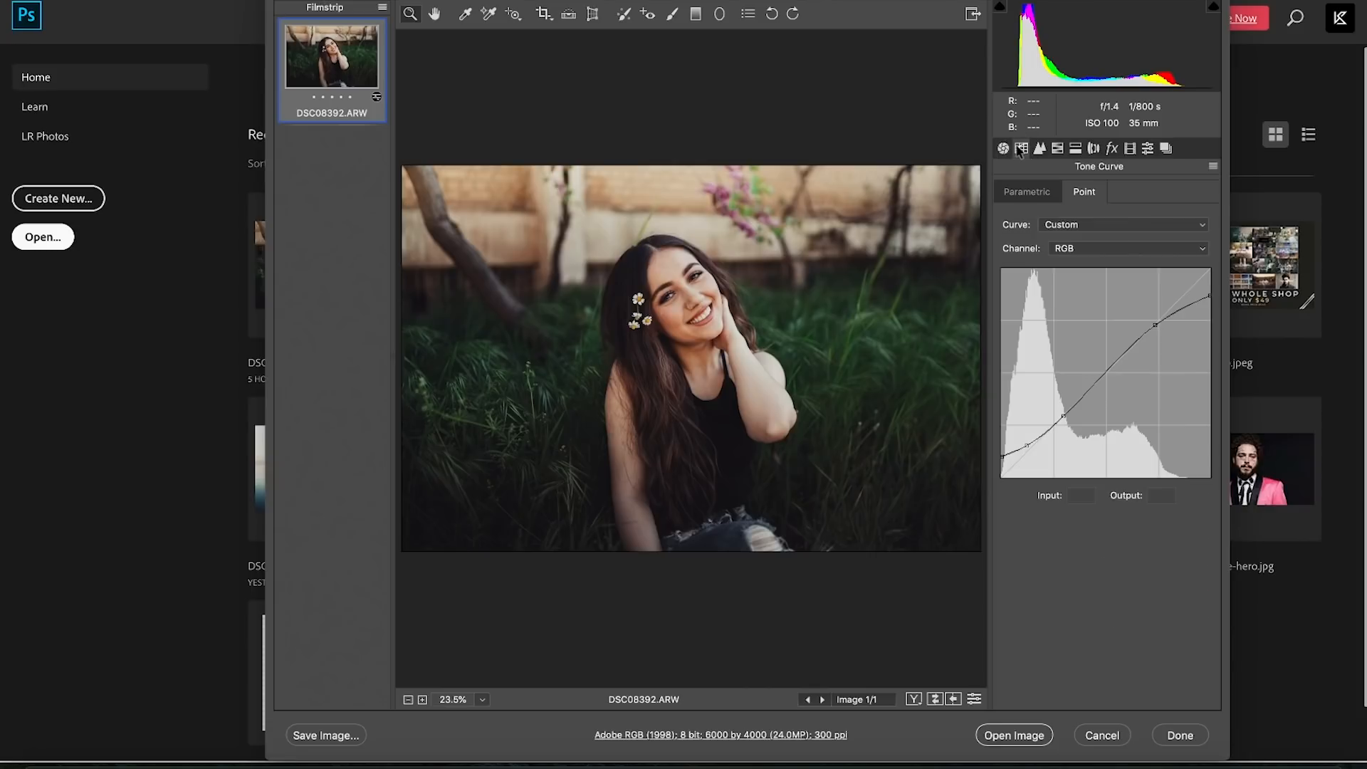
- Inspect the Red, Green and Blue point curve channels of the preset
left_click(1081, 249)
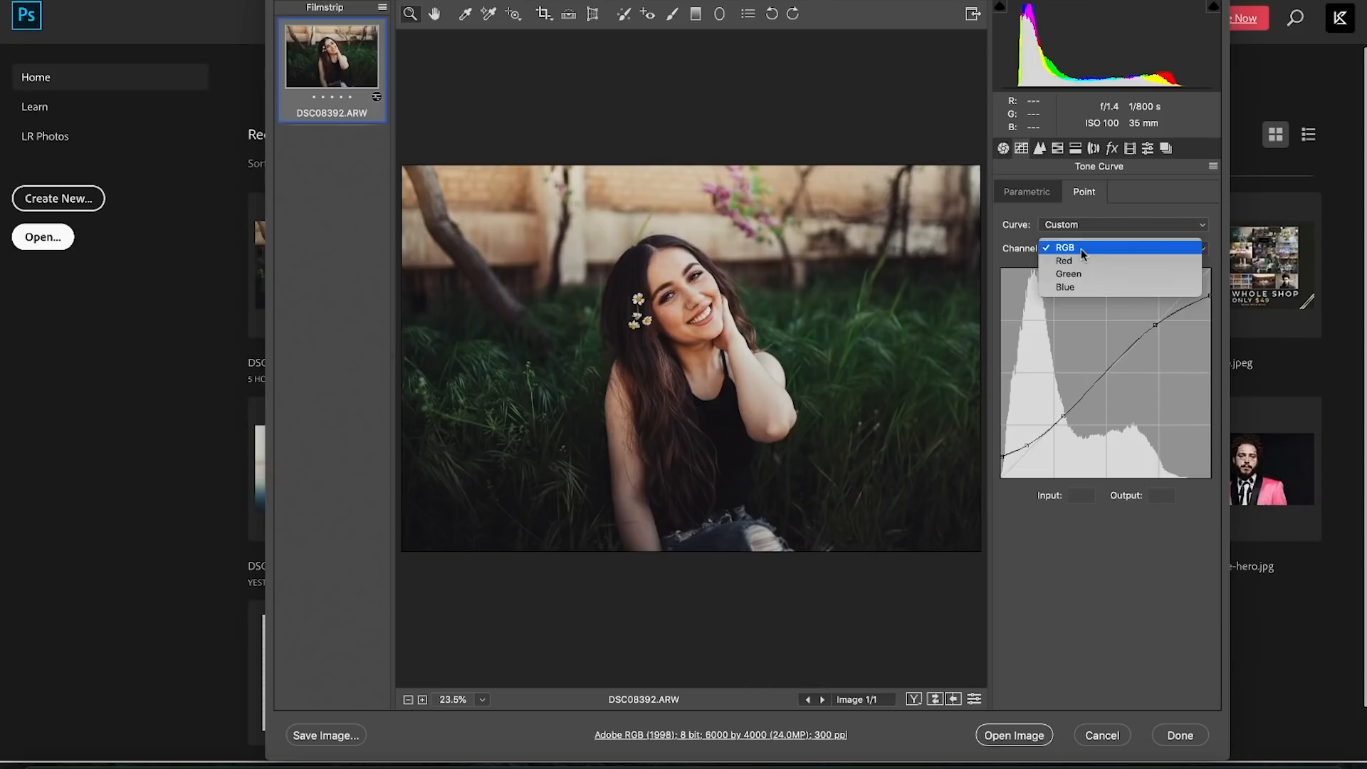
left_click(1081, 258)
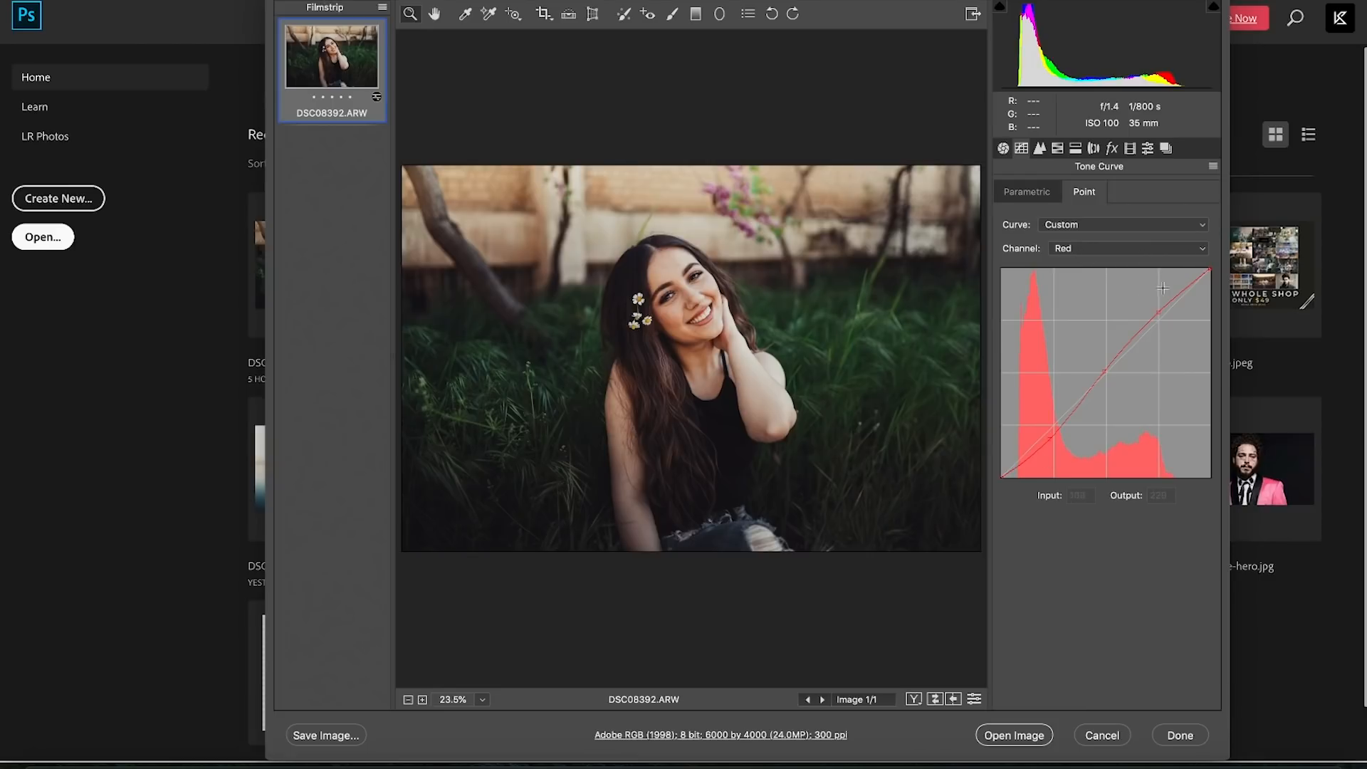
left_click(1092, 244)
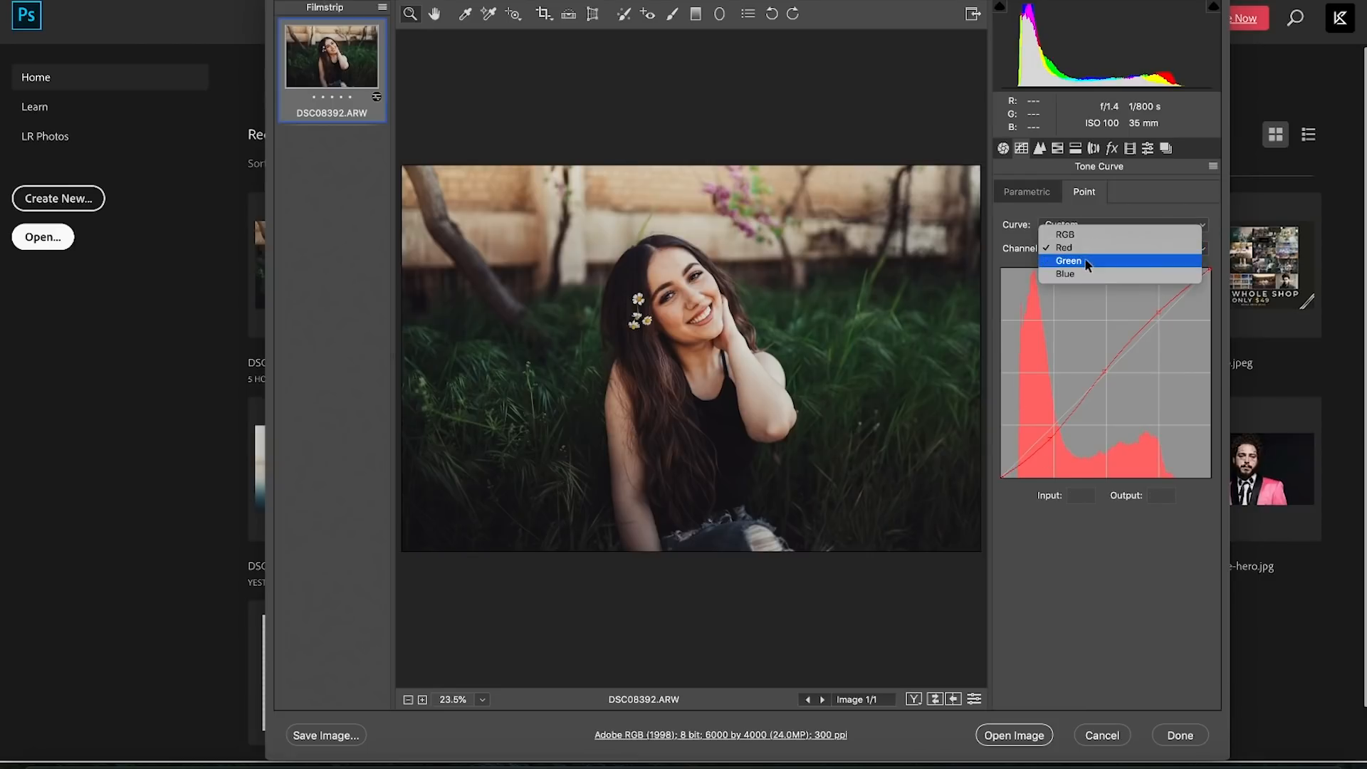
left_click(1090, 261)
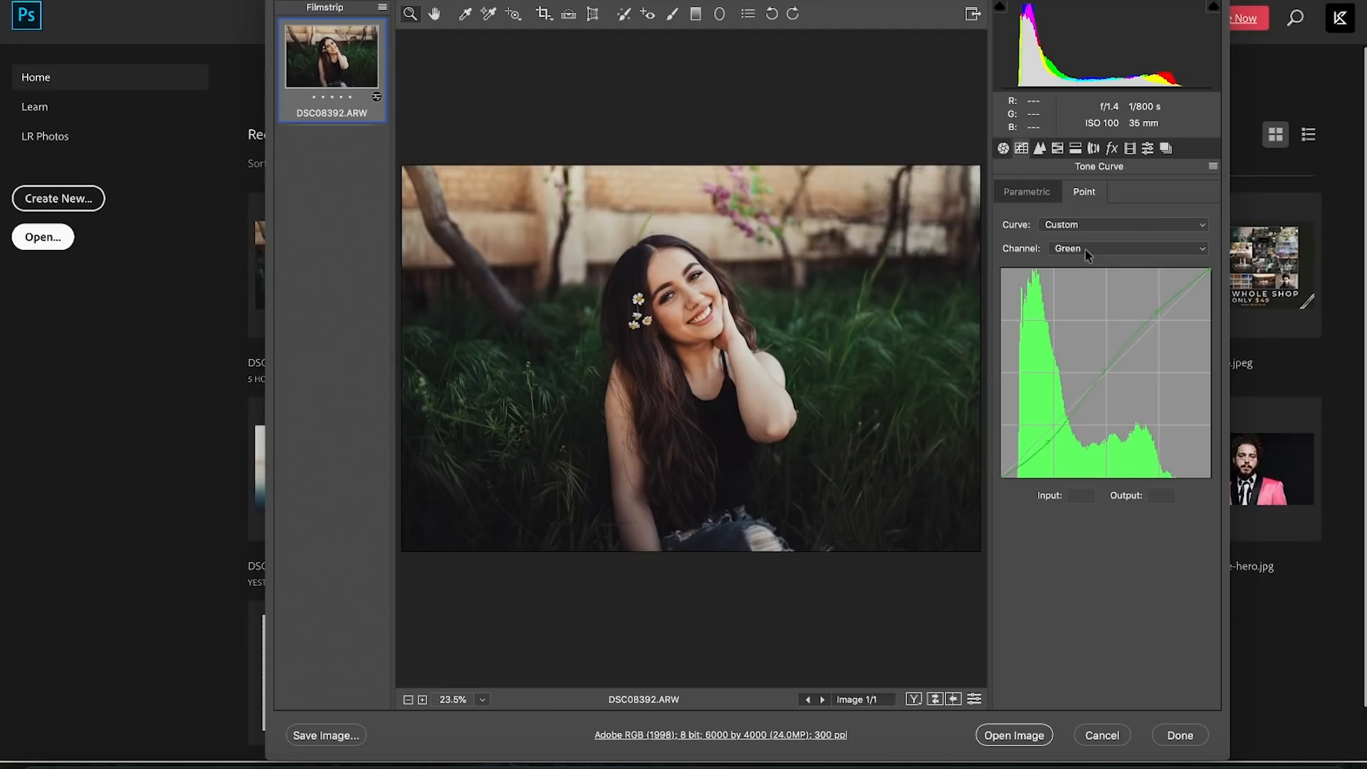
left_click(1086, 247)
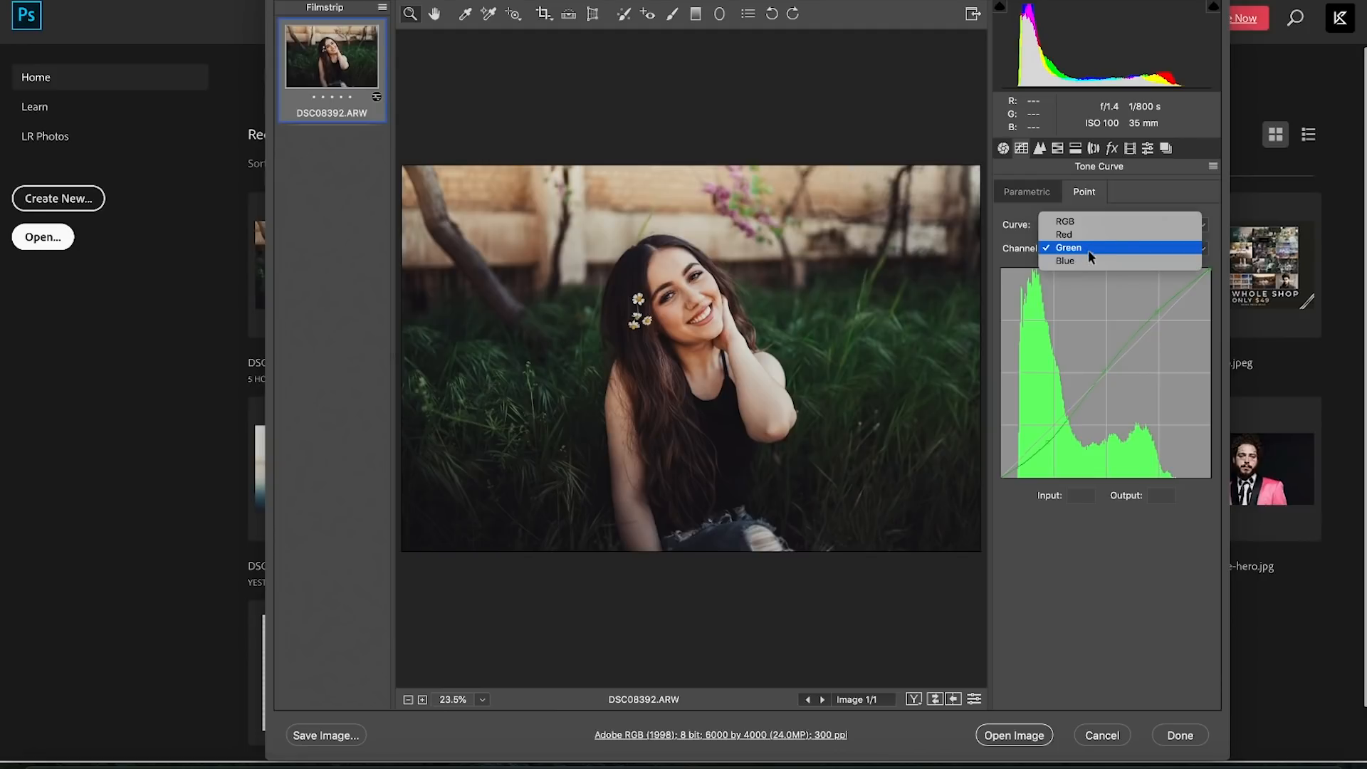
left_click(1092, 262)
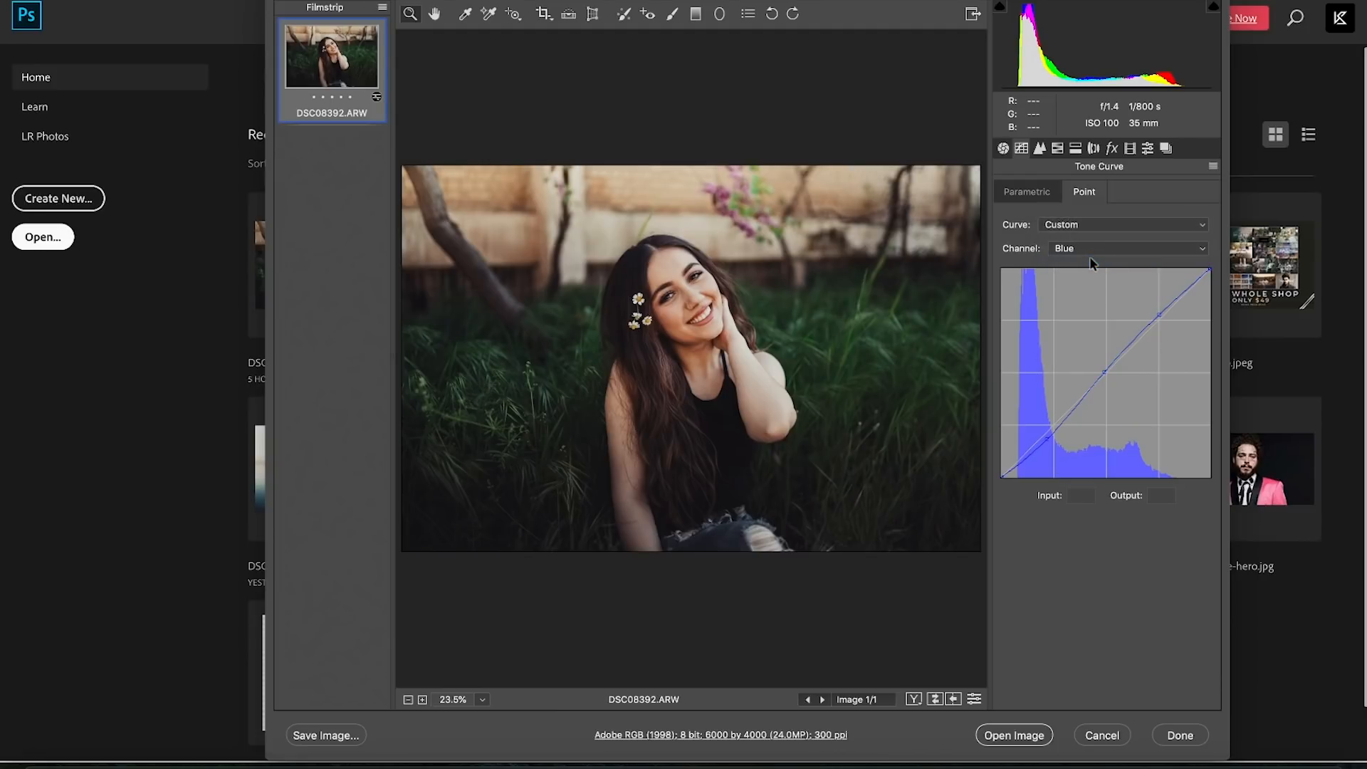
- Review the Detail settings and the HSL hue, saturation and luminance values
left_click(1046, 148)
left_click(1056, 149)
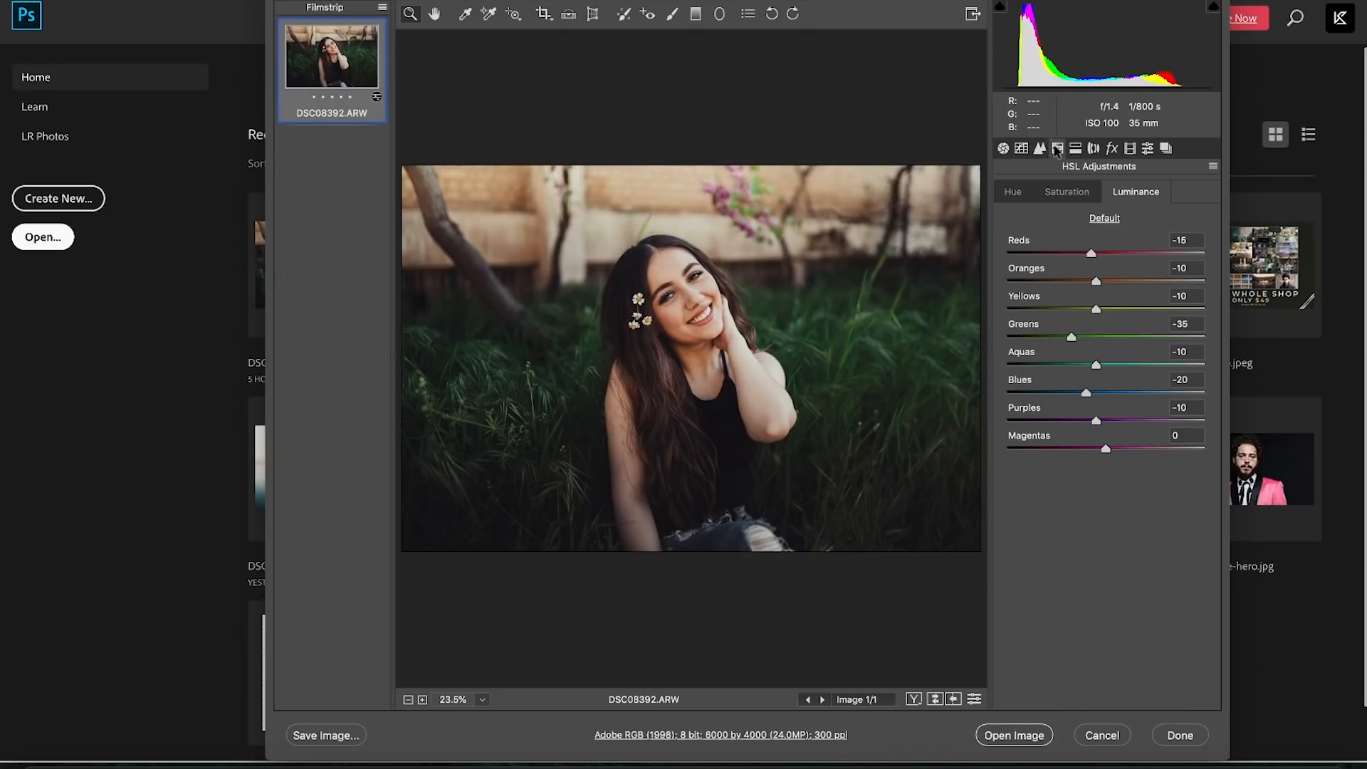
left_click(1025, 197)
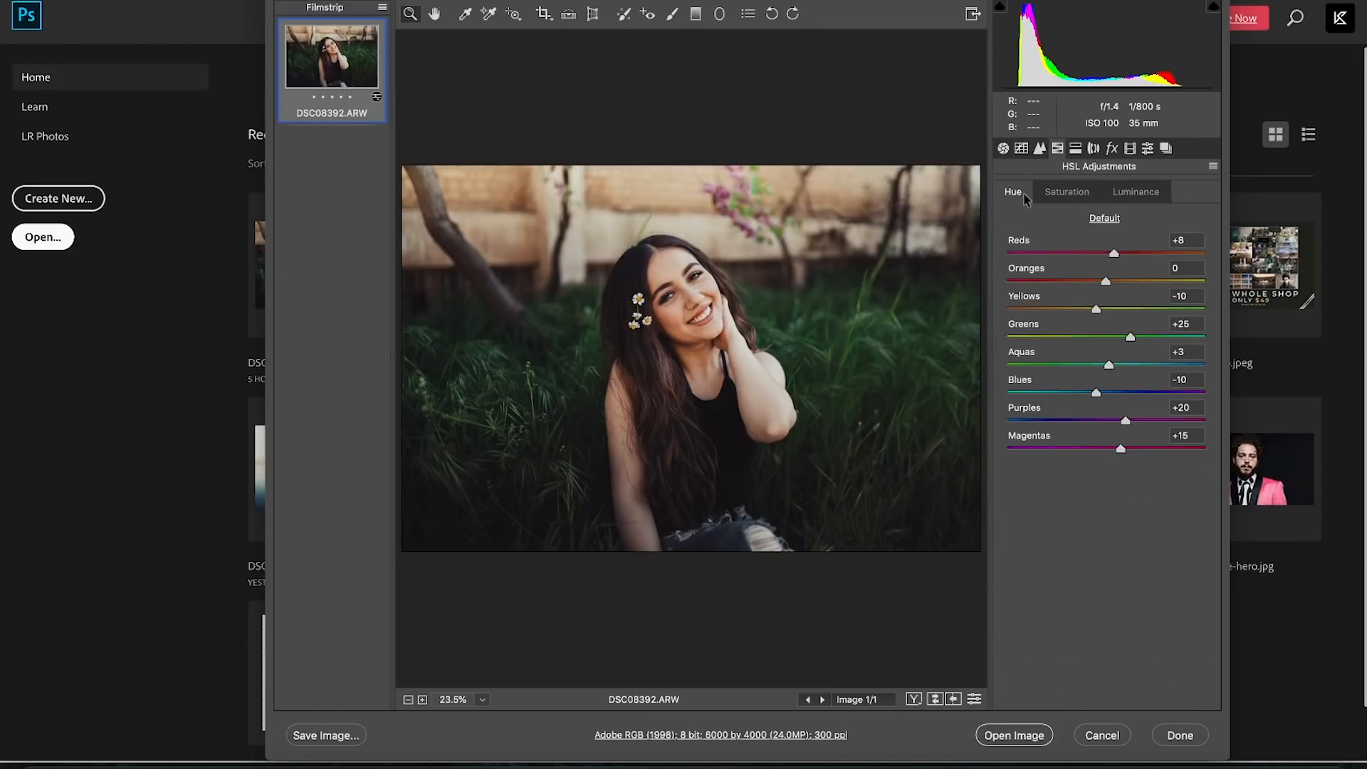
left_click(1063, 193)
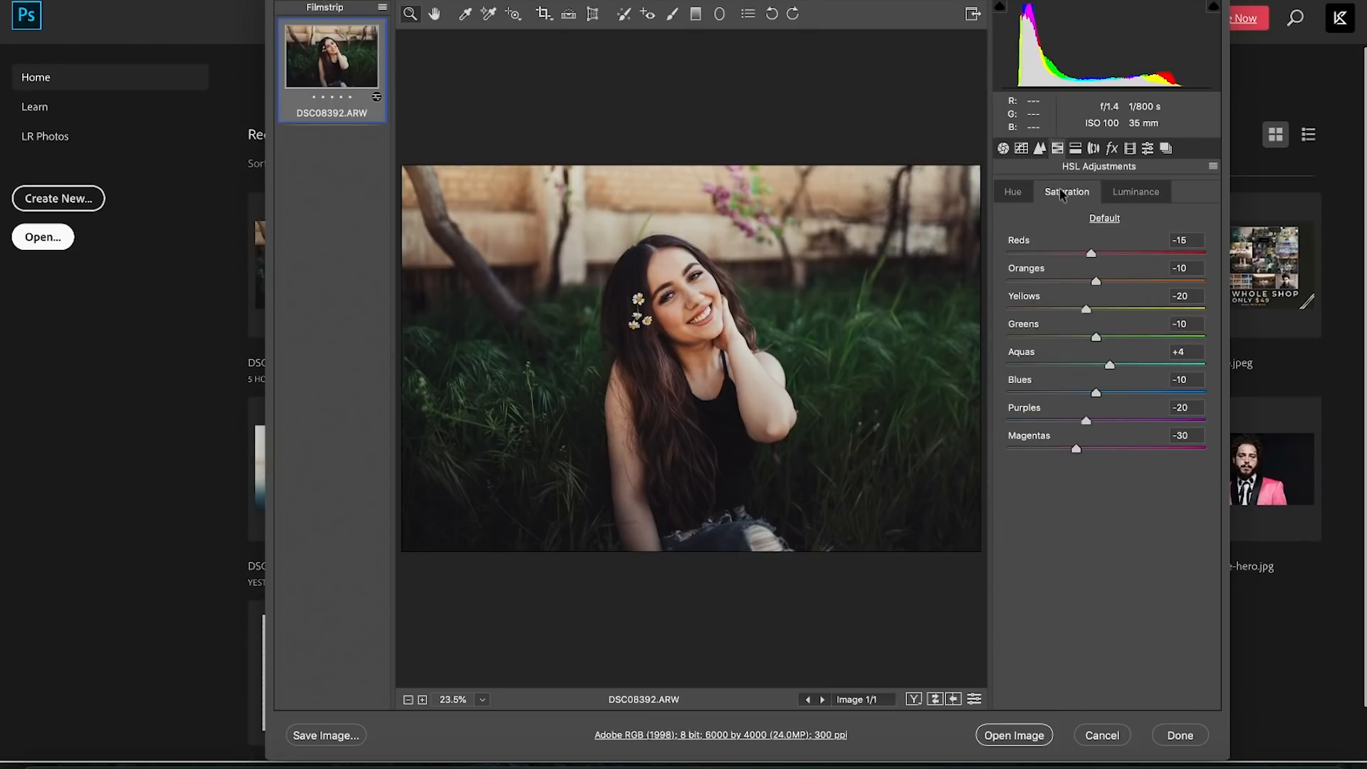
left_click(1137, 193)
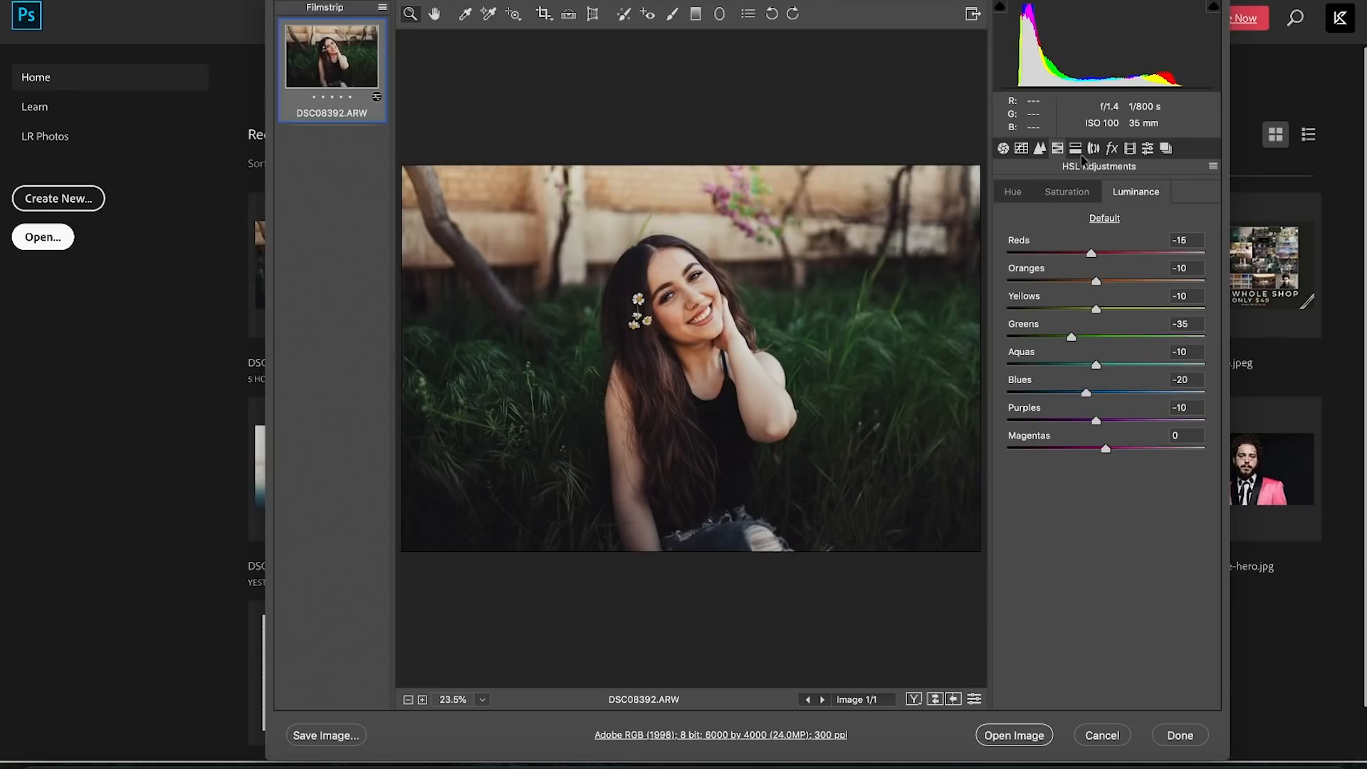
- Check Split Toning, Lens, Effects and Calibration (Green Primary Saturation -65), ending on Basic
left_click(1075, 150)
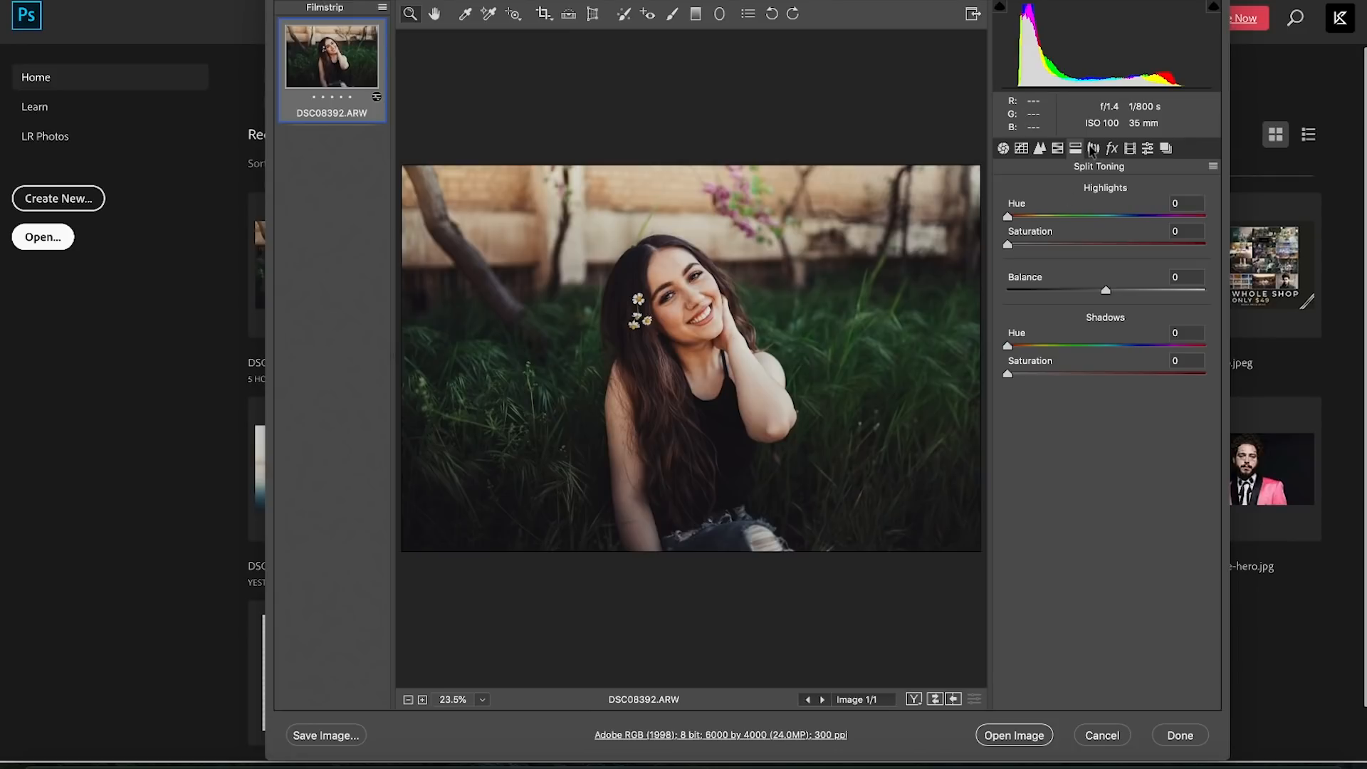
left_click(1093, 150)
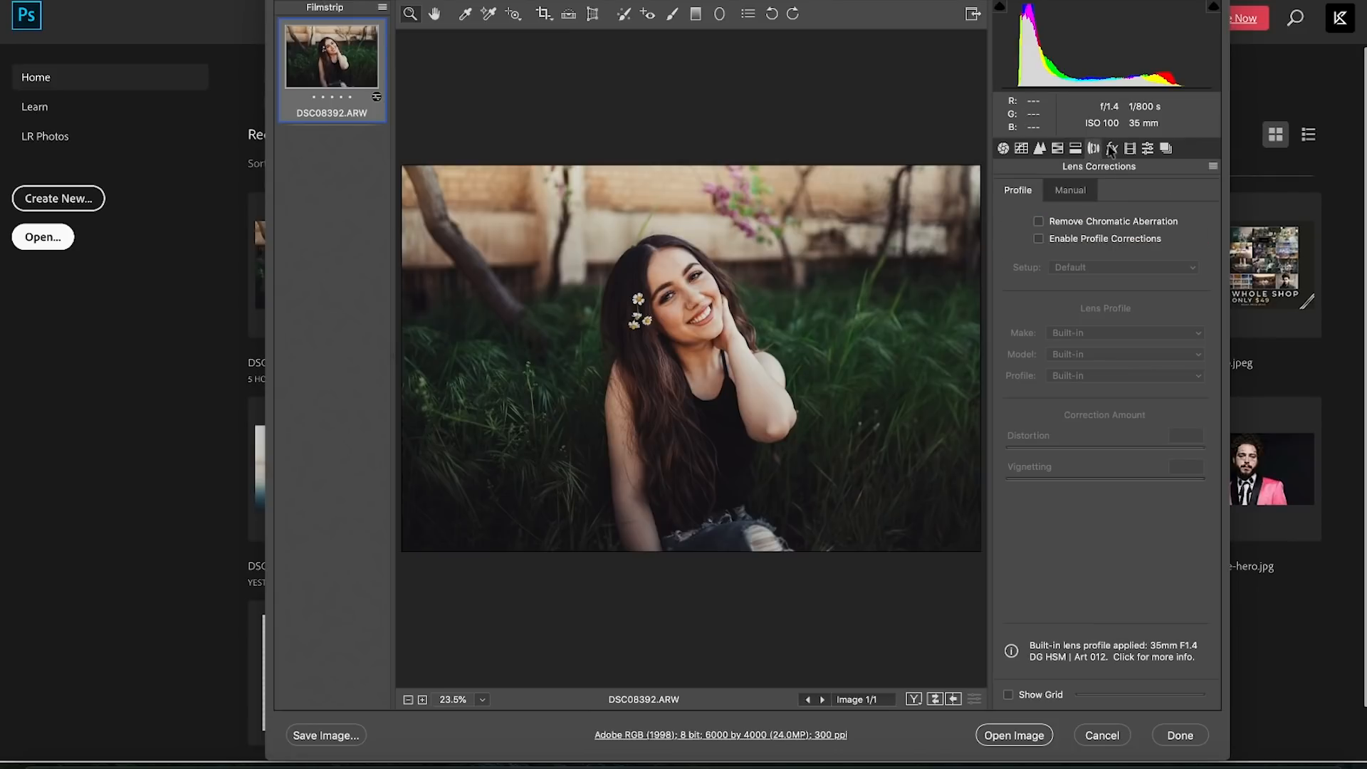
left_click(1111, 150)
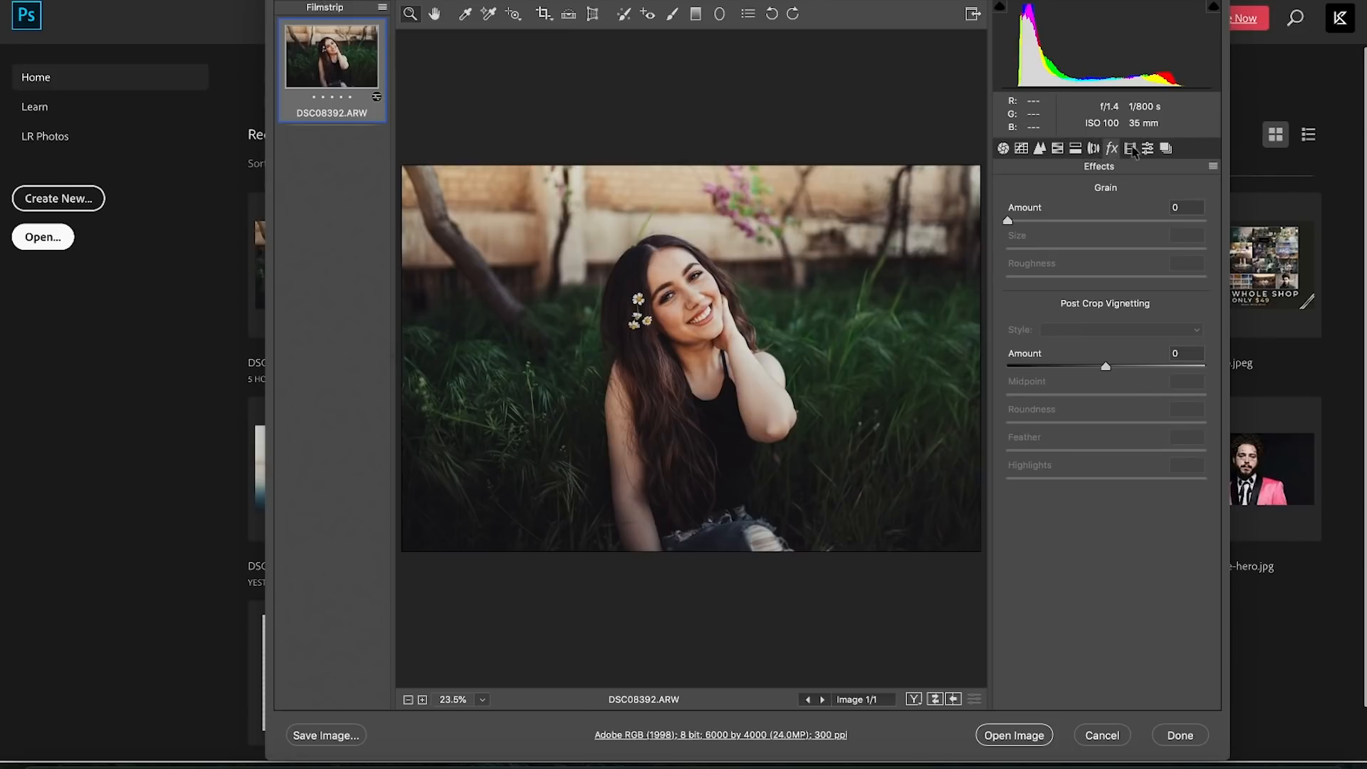
left_click(1132, 149)
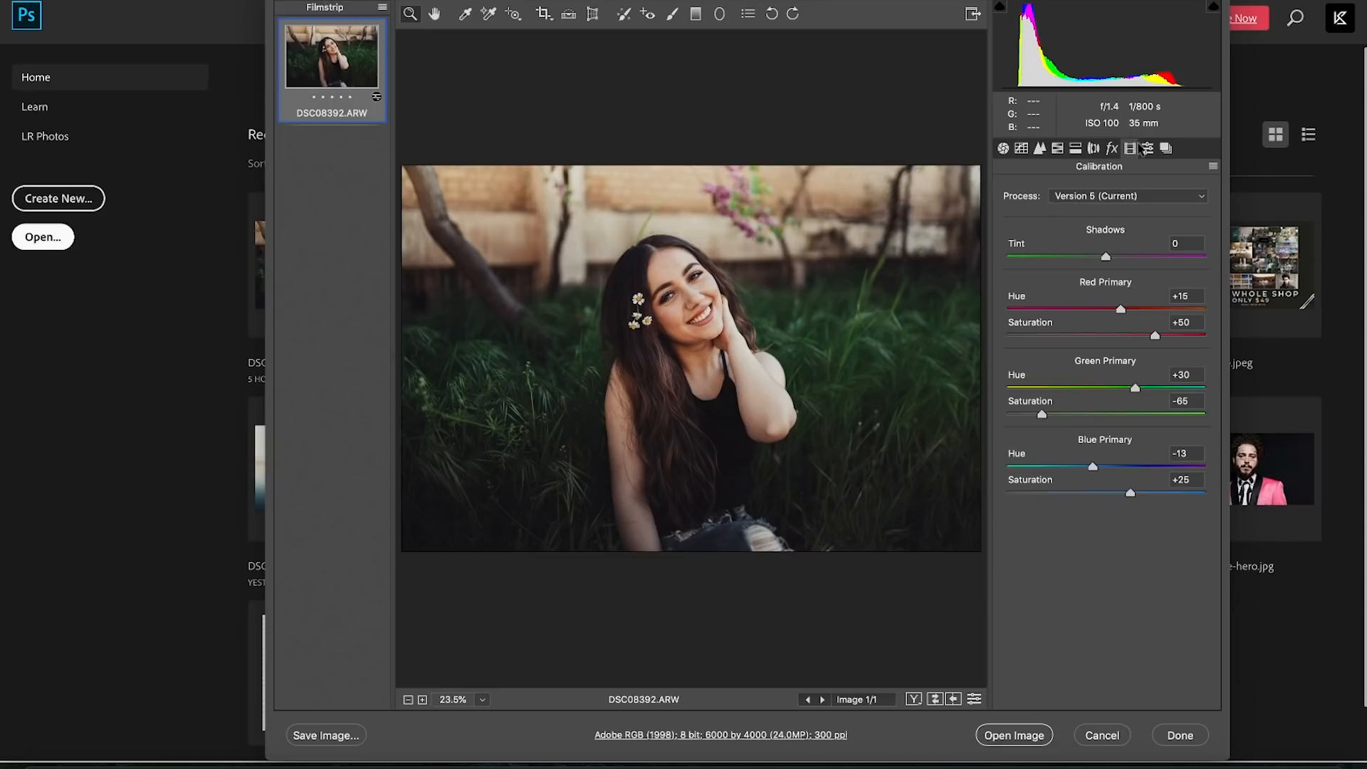
left_click(1146, 148)
left_click(1018, 148)
left_click(1004, 148)
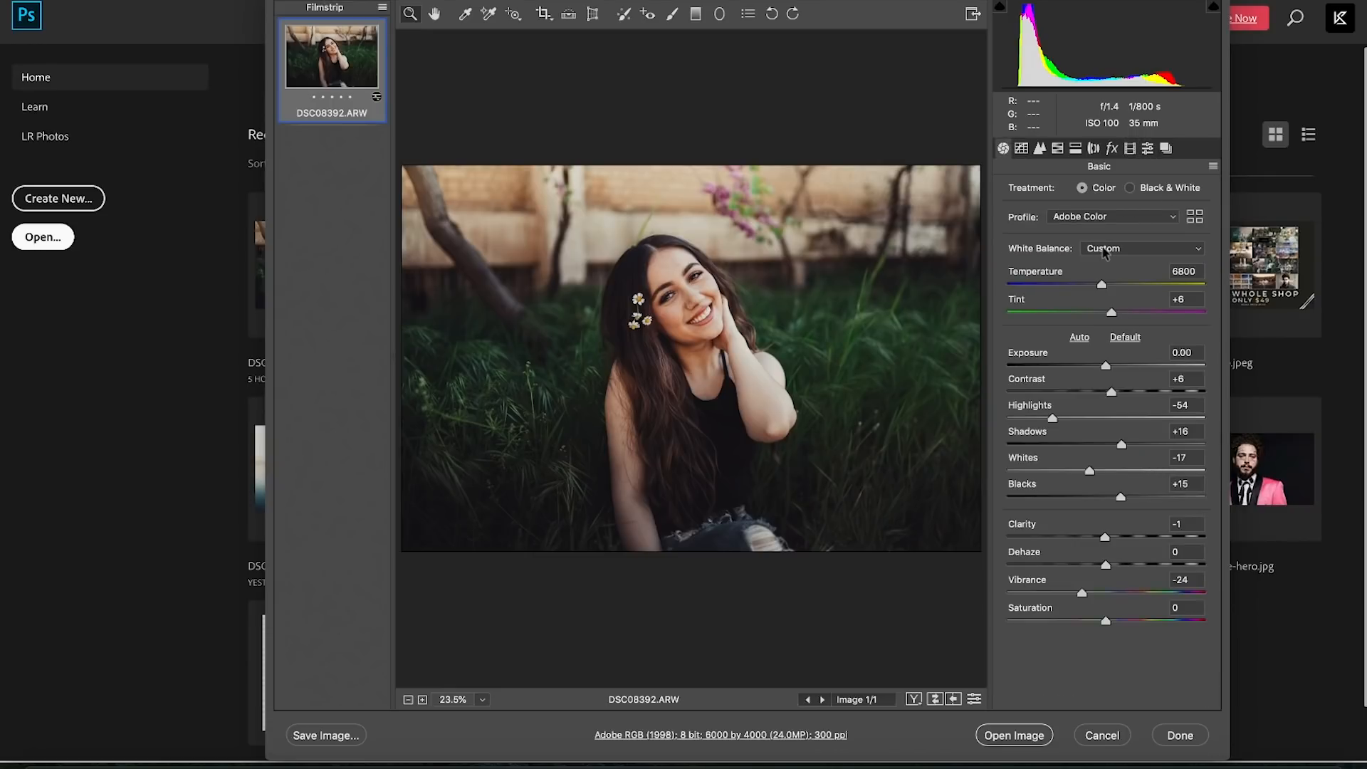
- Compare before and after, and try a small exposure boost before resetting it to 0.00
left_click(935, 700)
left_click(935, 699)
left_click(935, 700)
left_click(935, 699)
left_click_drag(1106, 365, 1112, 366)
double_click(1108, 366)
- Set Temperature 7350, Highlights -63 and Shadows +14, then open the image in Photoshop
left_click_drag(1113, 289, 1115, 290)
left_click_drag(1035, 415, 1025, 414)
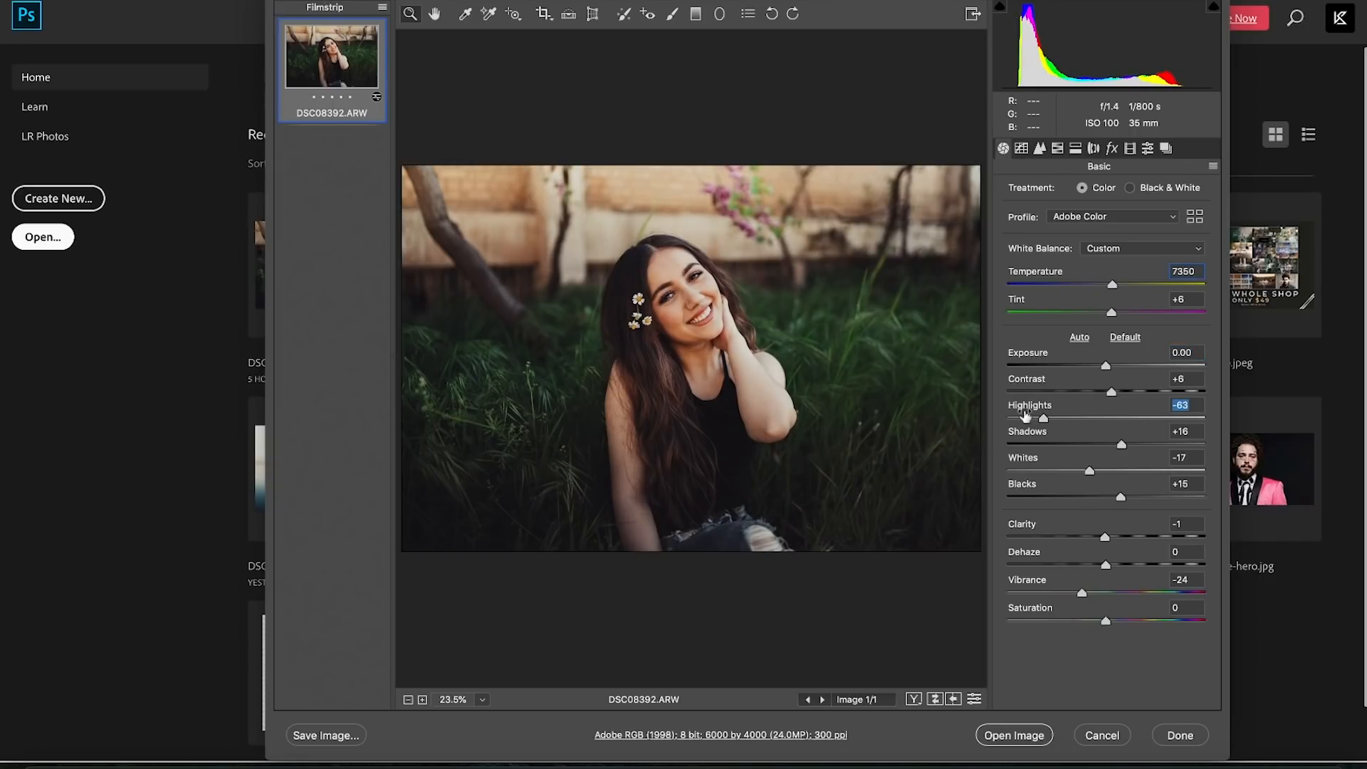
left_click(1143, 445)
mouse_move(1145, 447)
left_mouse_down()
mouse_move(1125, 449)
mouse_move(1144, 447)
mouse_move(1139, 462)
mouse_move(1120, 450)
left_mouse_up()
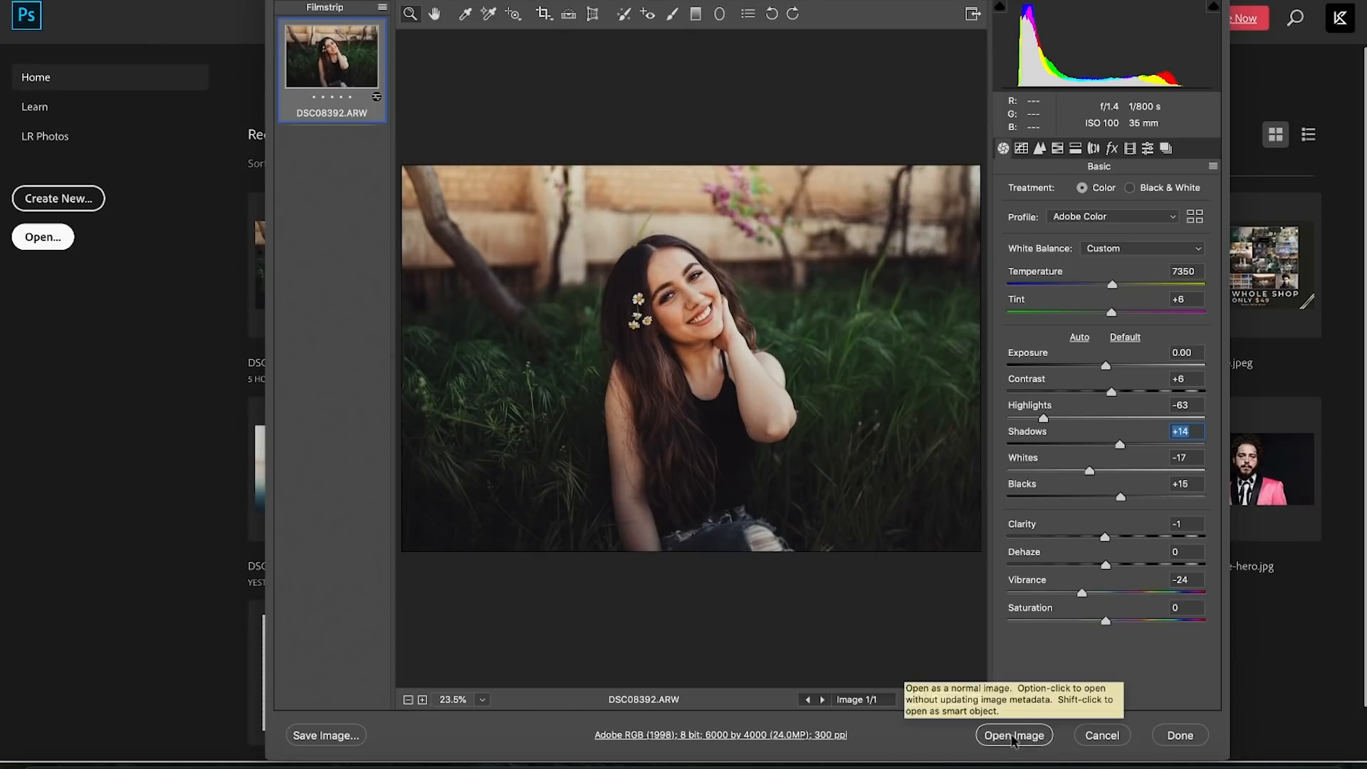
left_click(1015, 736)
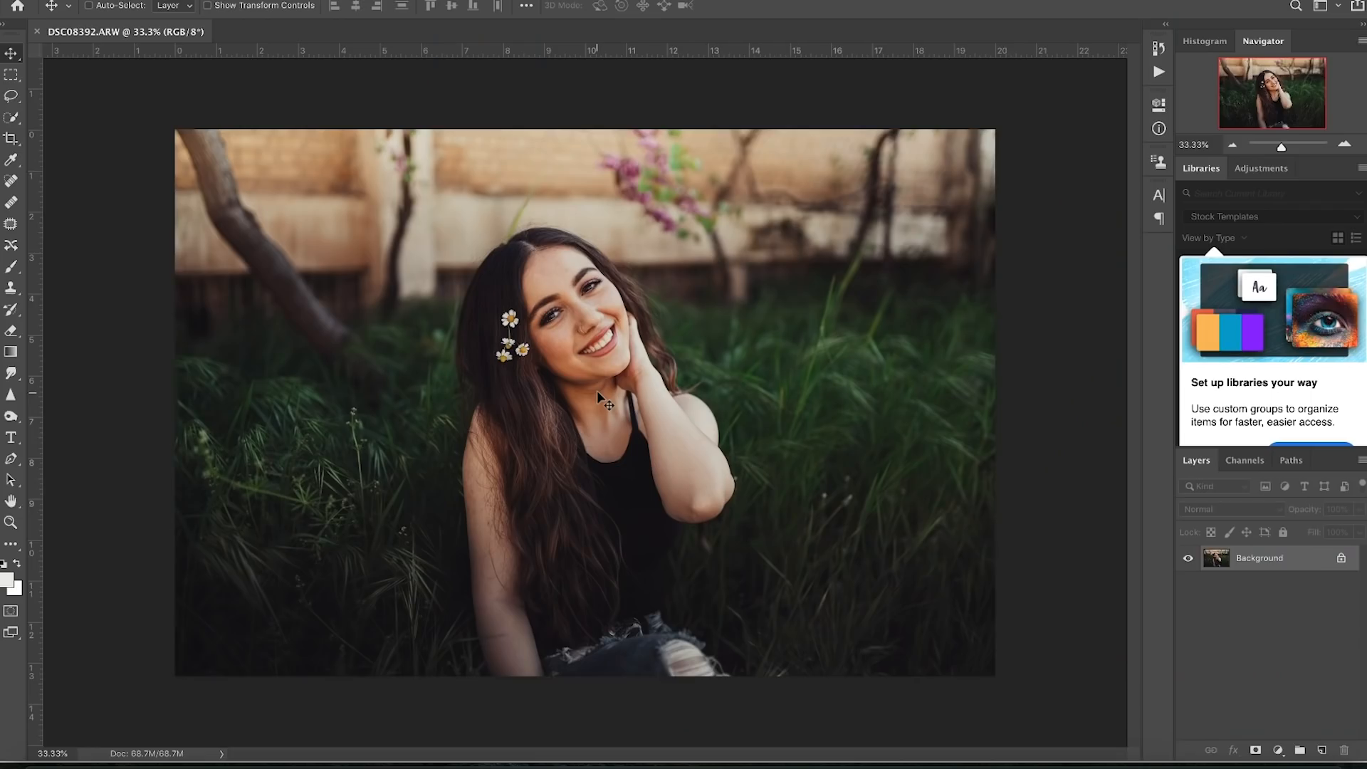
- Duplicate the Background layer and name the copy 'Skin retouching'
key("super+0")
key("super+plus")
key("super+plus")
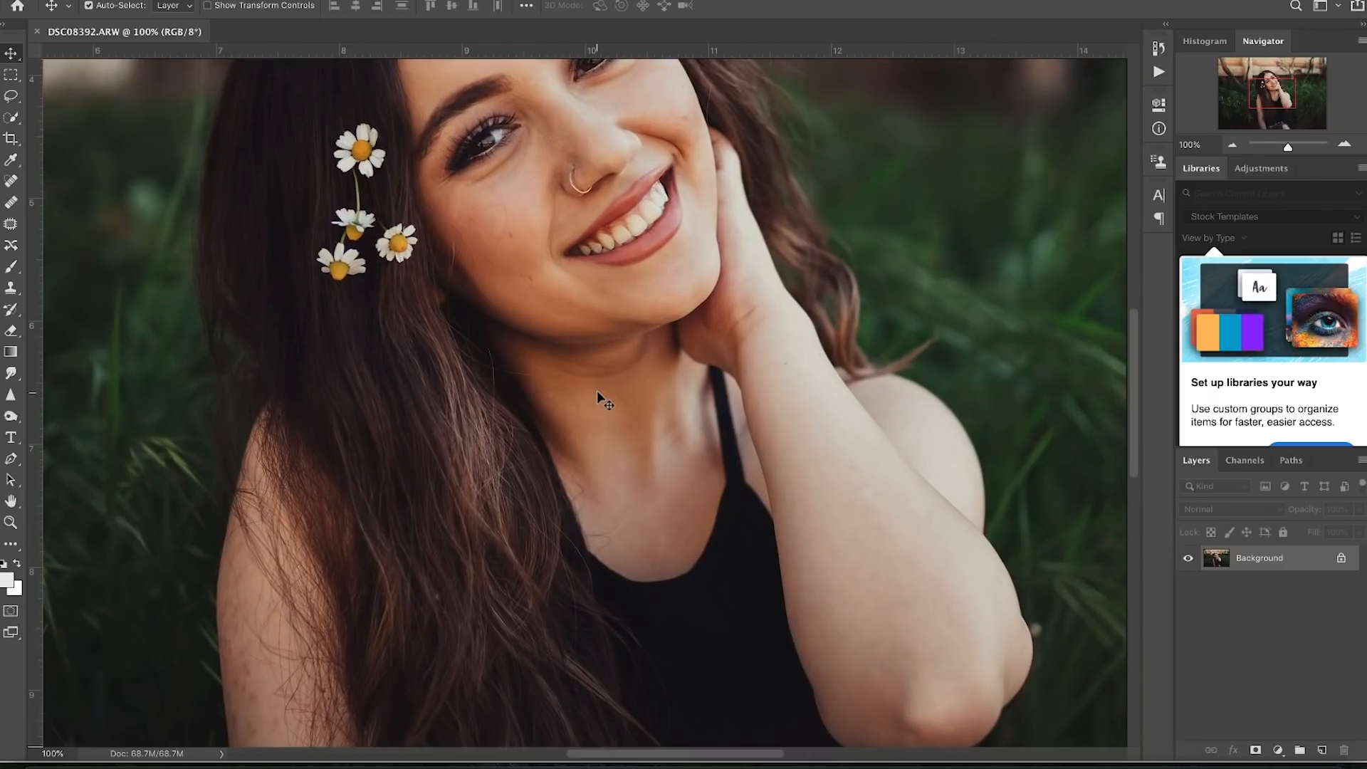
scroll(602, 396, "up", 5)
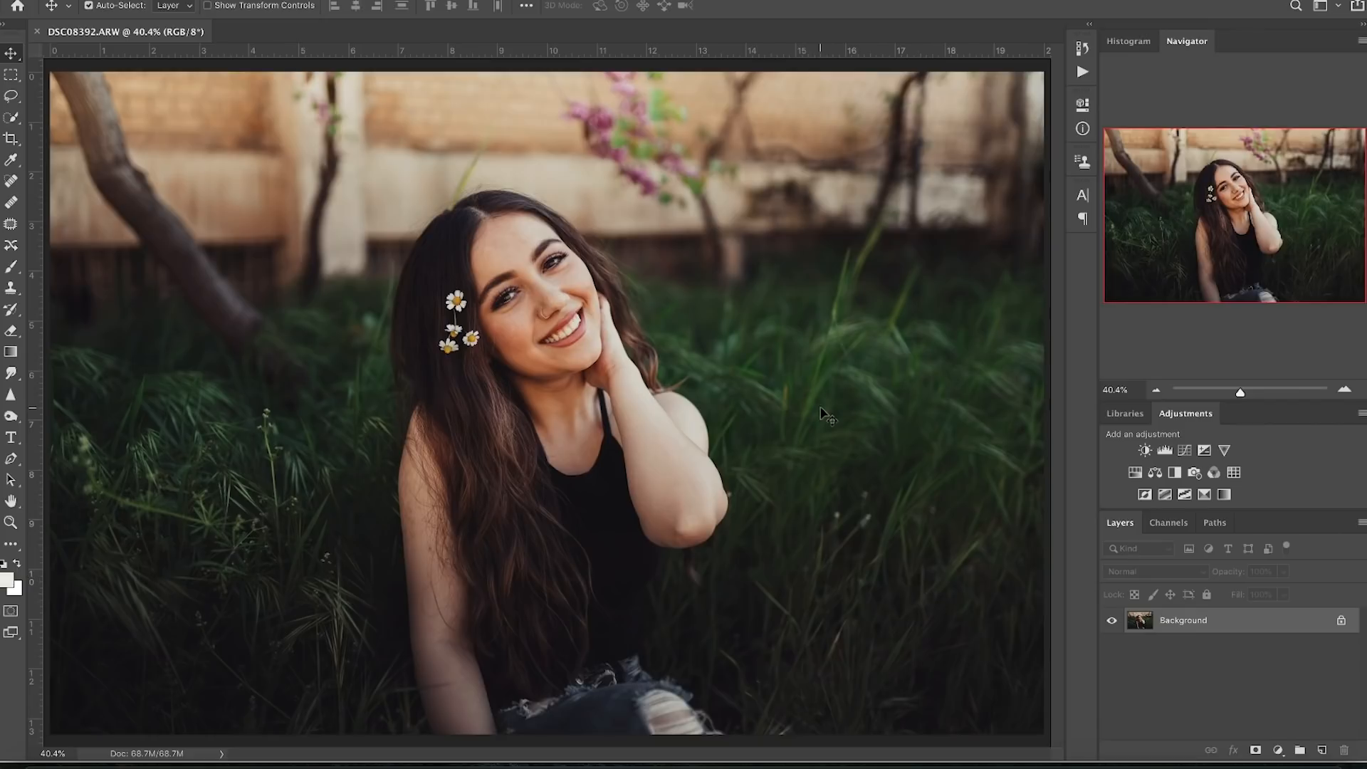
left_click_drag(1233, 624, 1321, 745)
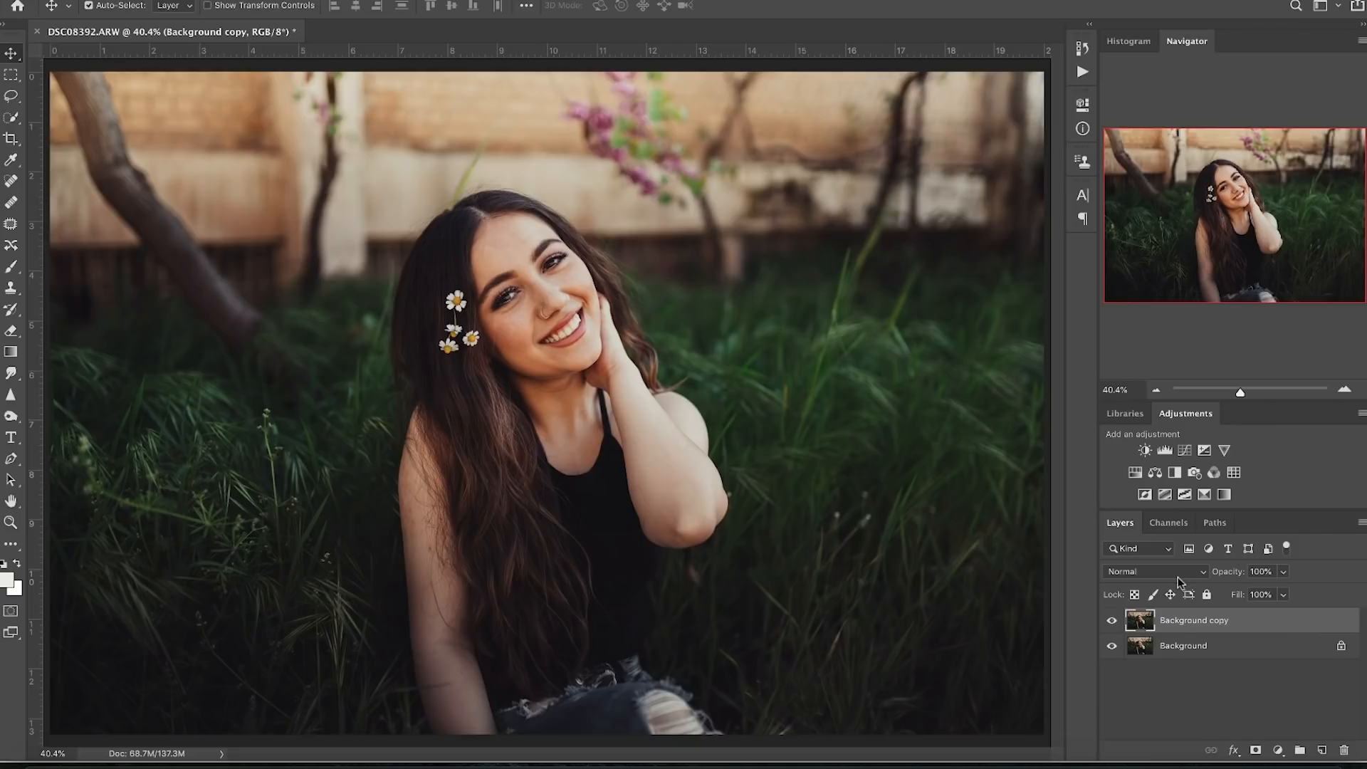
double_click(1172, 620)
type("Skin retouching")
key("Return")
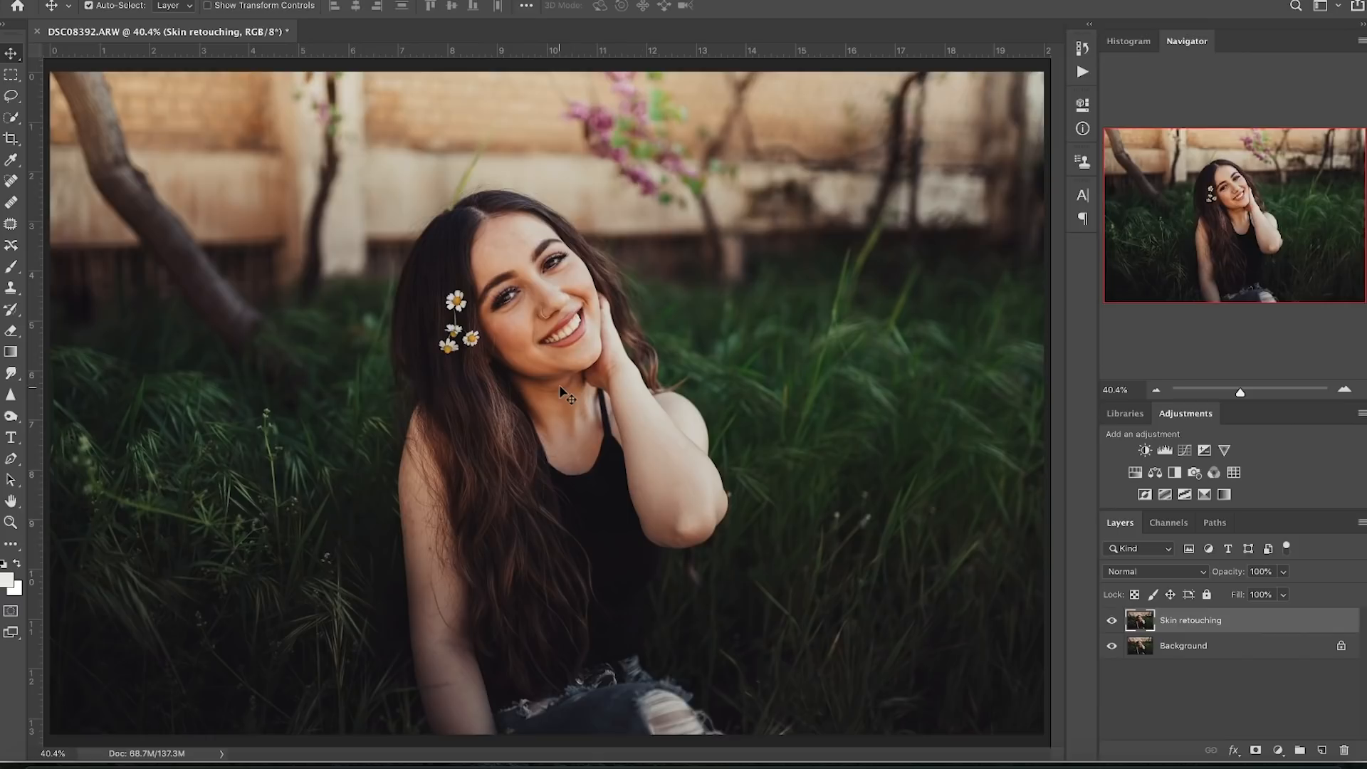
key("ctrl+plus")
key("ctrl+plus")
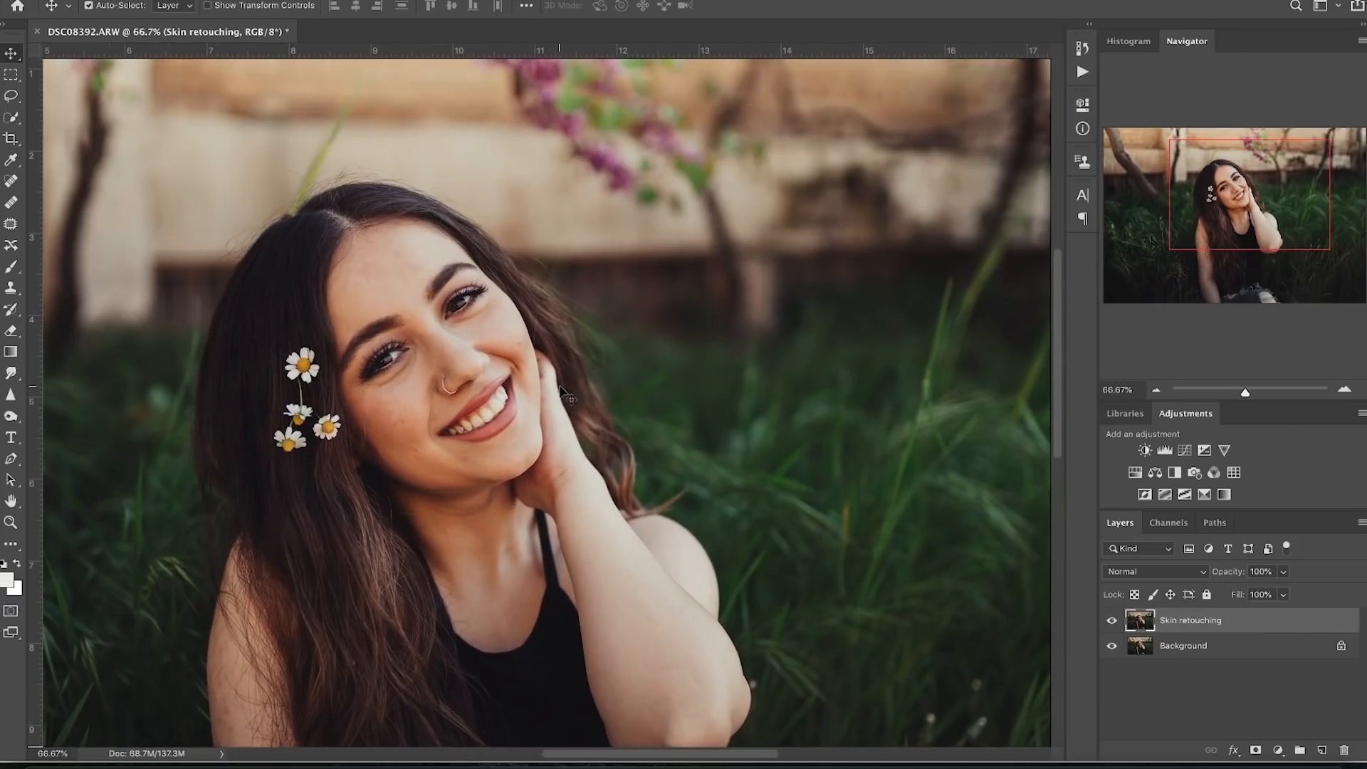
- Content-aware spot heal the cheek mole and blemishes on her cheek, forehead and neck
key("ctrl+plus")
key("ctrl+plus")
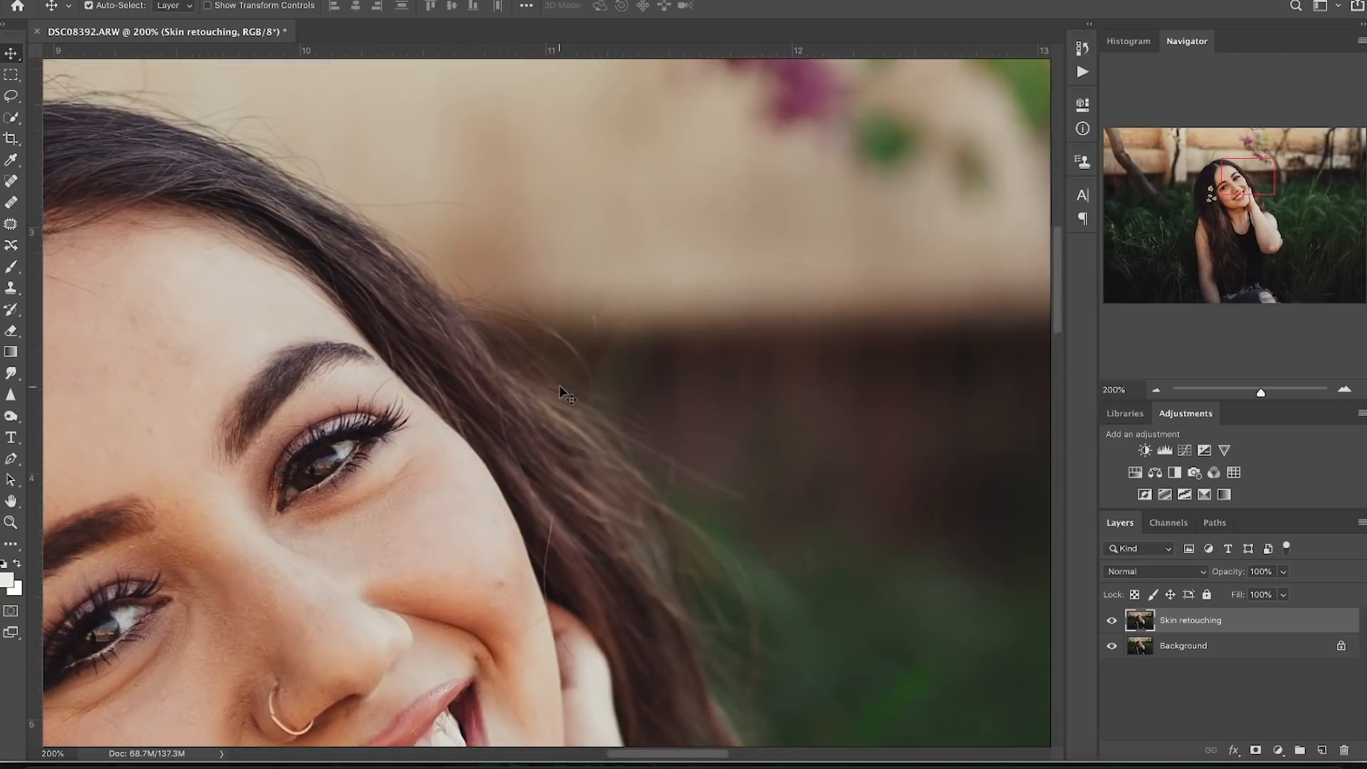
left_click(11, 182)
left_click_drag(504, 591, 500, 585)
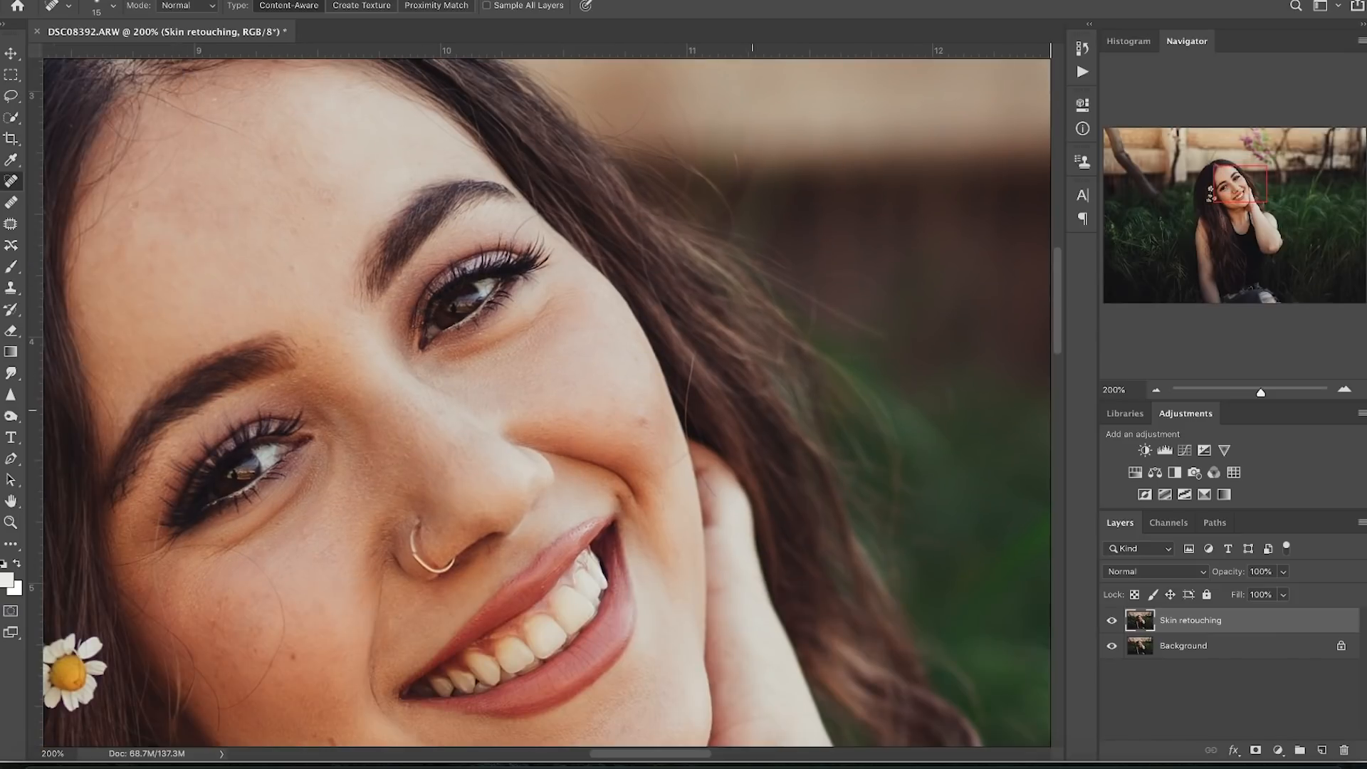
left_click_drag(648, 423, 643, 423)
left_click_drag(642, 423, 643, 423)
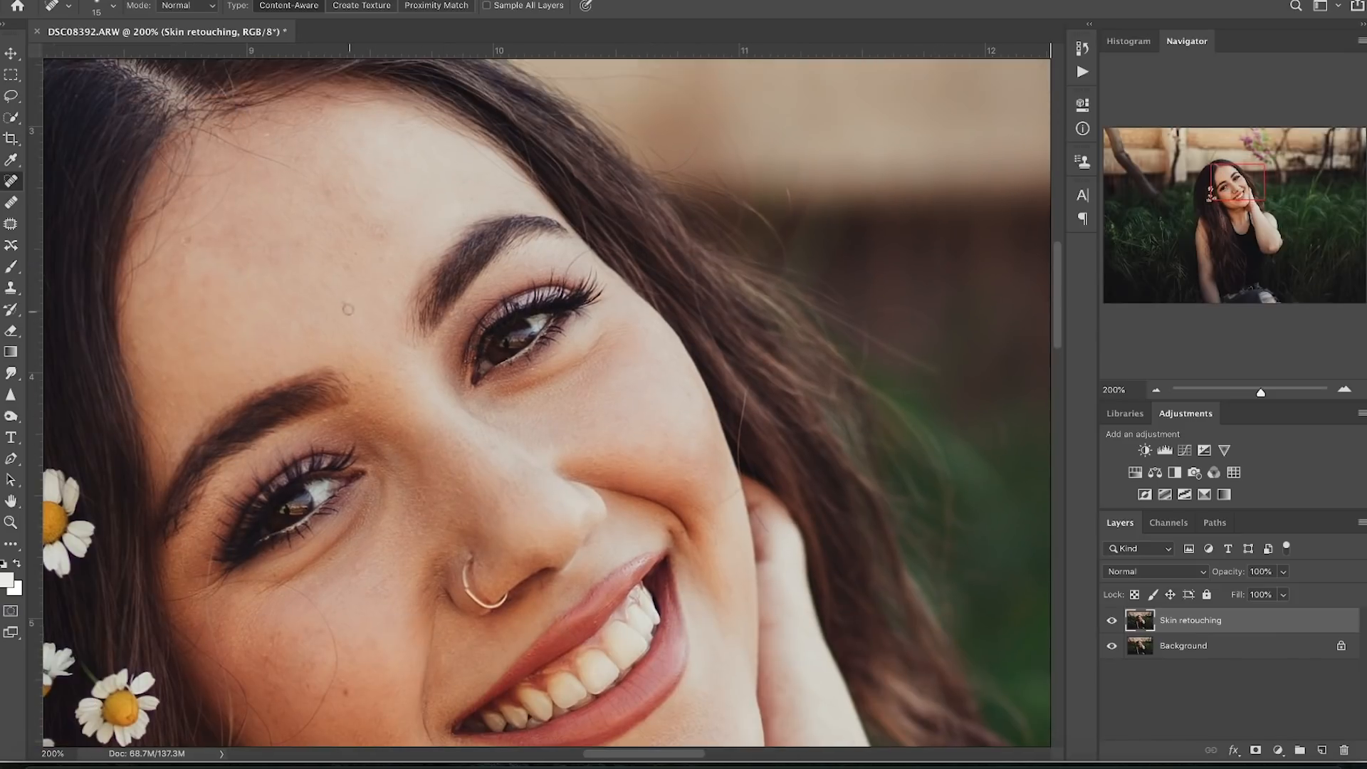
left_click(194, 242)
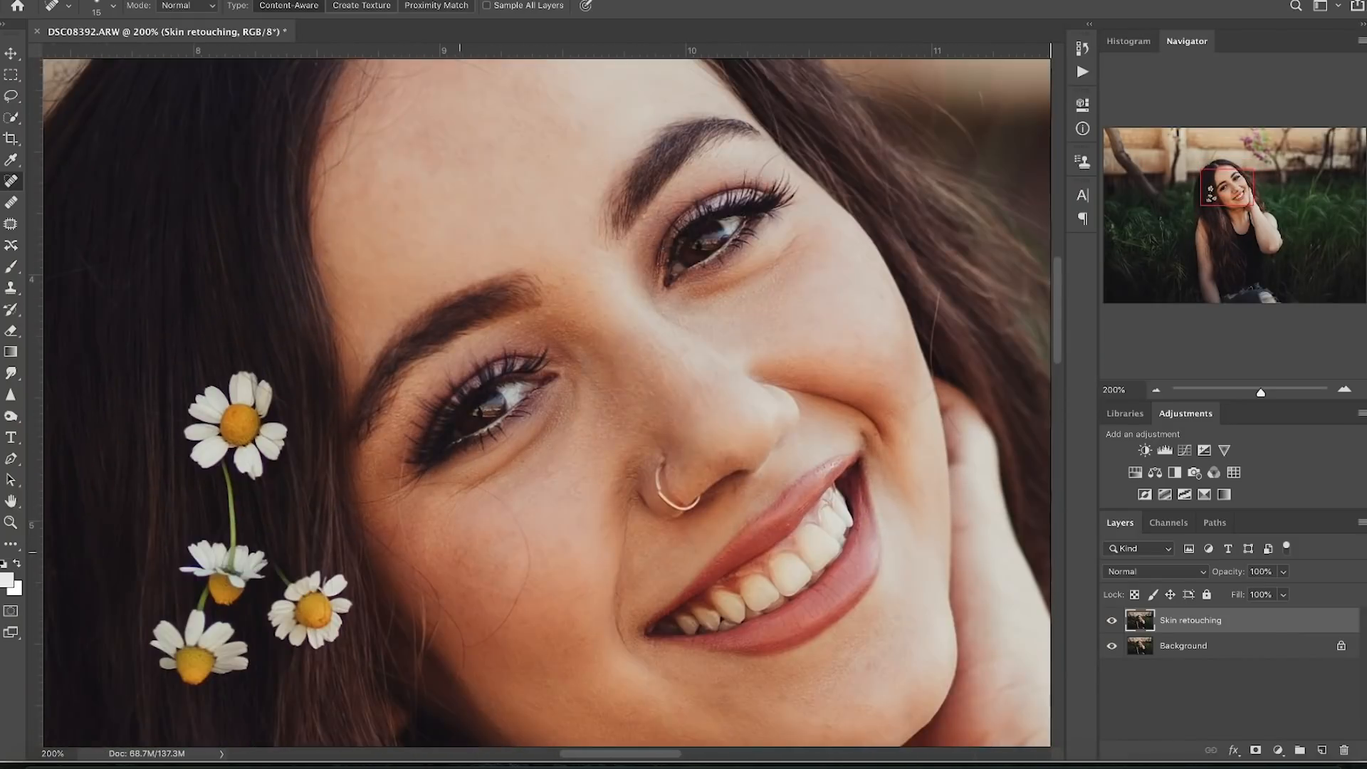
left_click_drag(550, 469, 551, 480)
left_click_drag(715, 559, 638, 451)
mouse_move(800, 515)
left_mouse_down()
mouse_move(726, 427)
mouse_move(698, 297)
left_mouse_up()
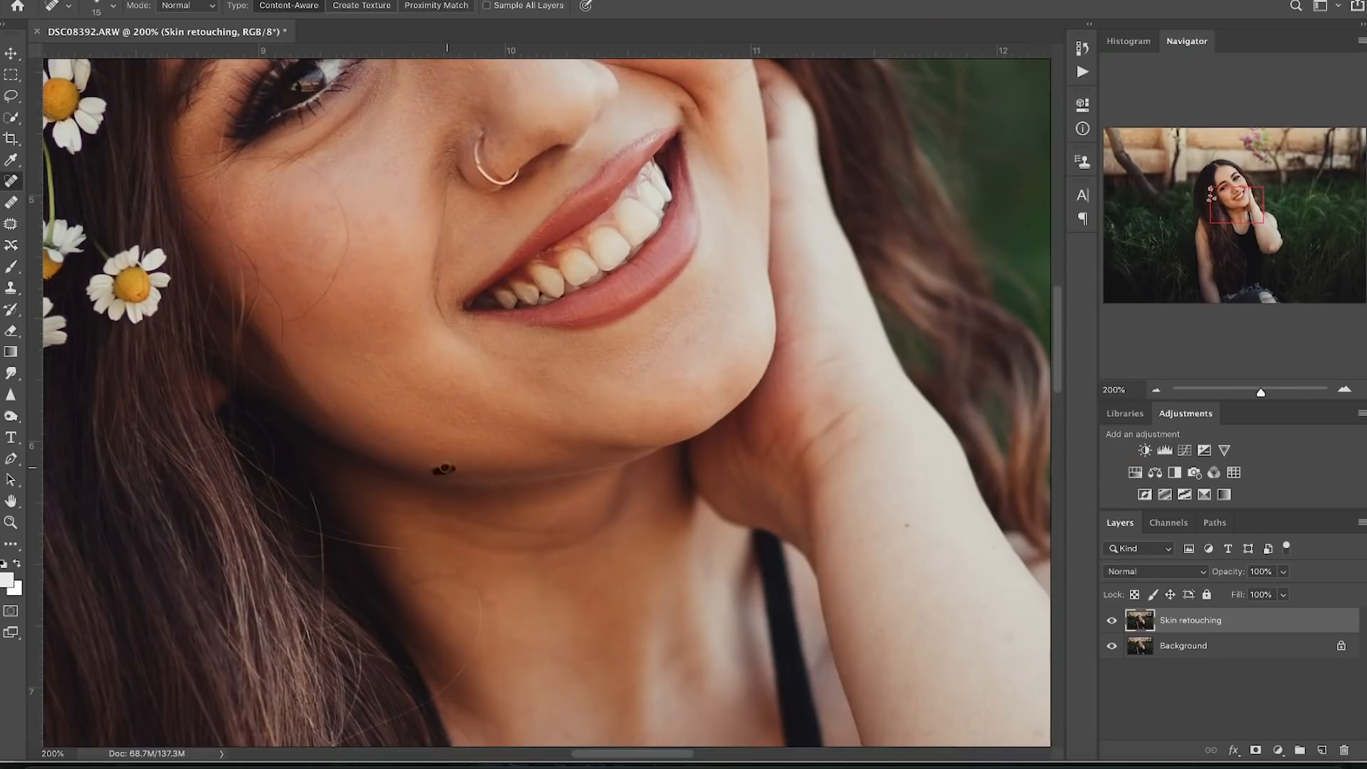
left_click_drag(498, 213, 349, 474)
left_click_drag(260, 415, 244, 427)
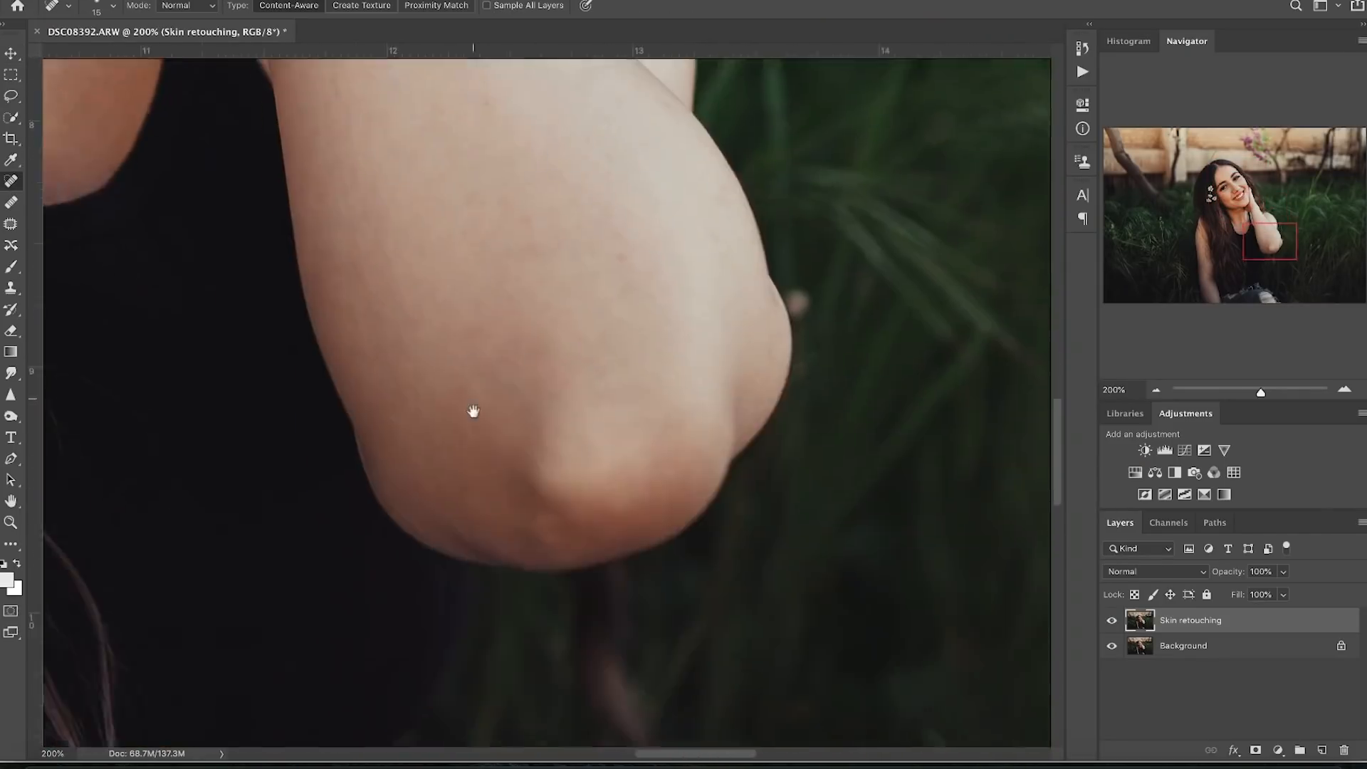
- View the photo at 50% and toggle the Skin retouching layer to compare the result
key("ctrl+0")
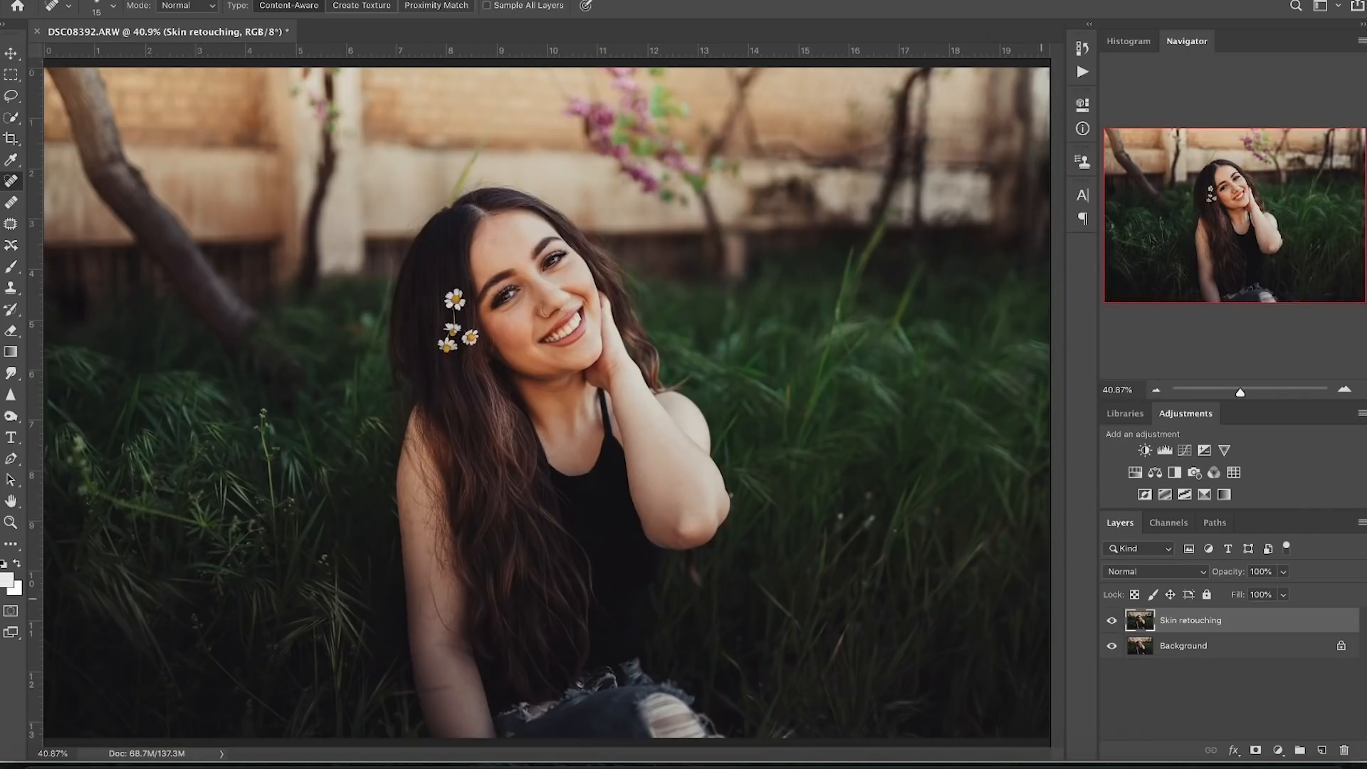
key("ctrl+plus")
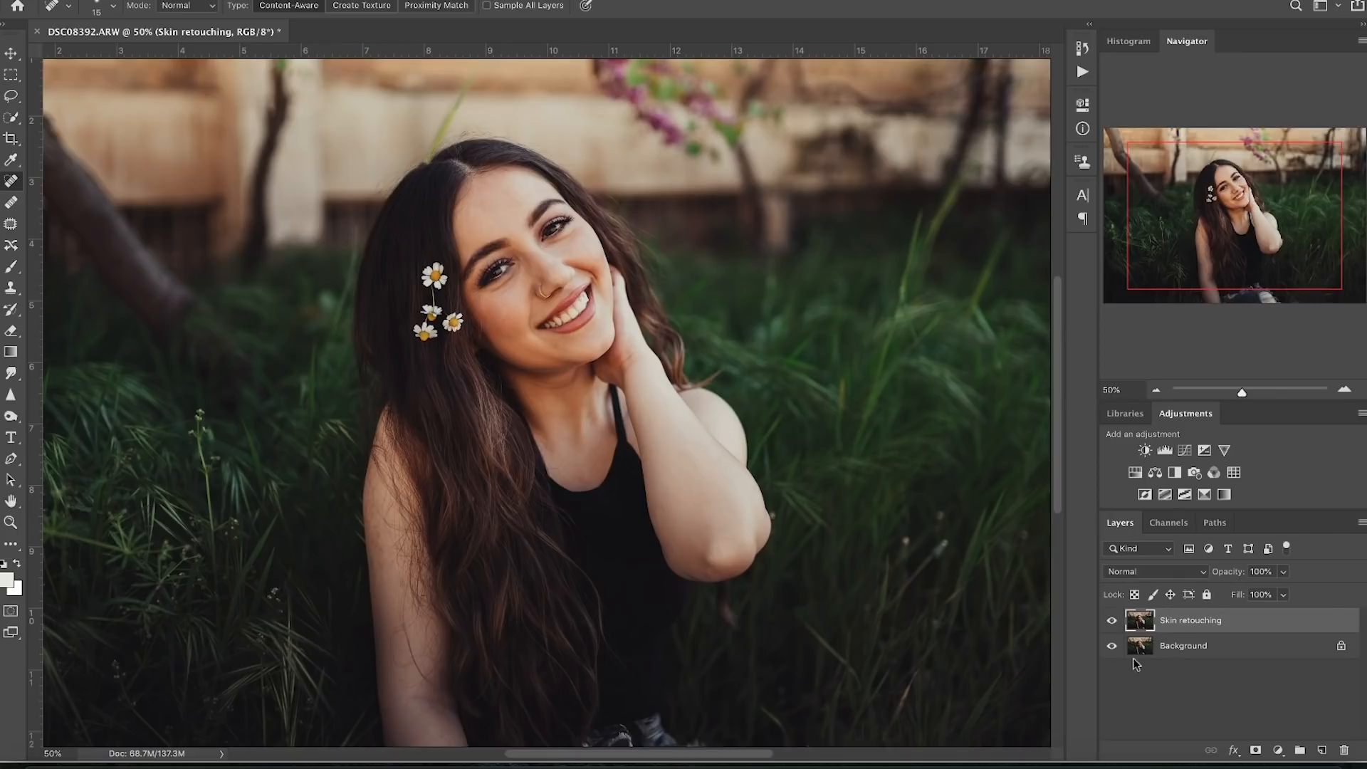
left_click(1111, 620)
left_click(1110, 621)
left_click(1110, 621)
left_click(1111, 620)
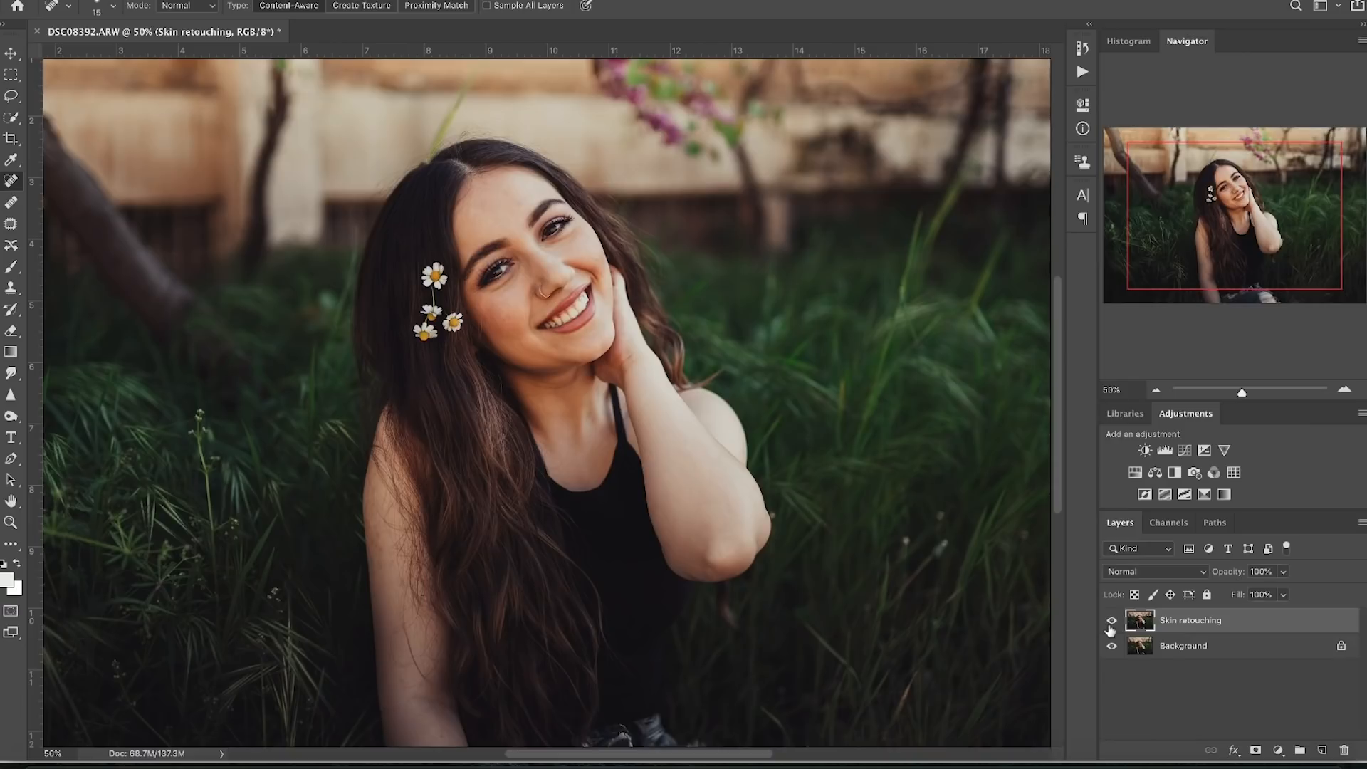
left_click(1322, 751)
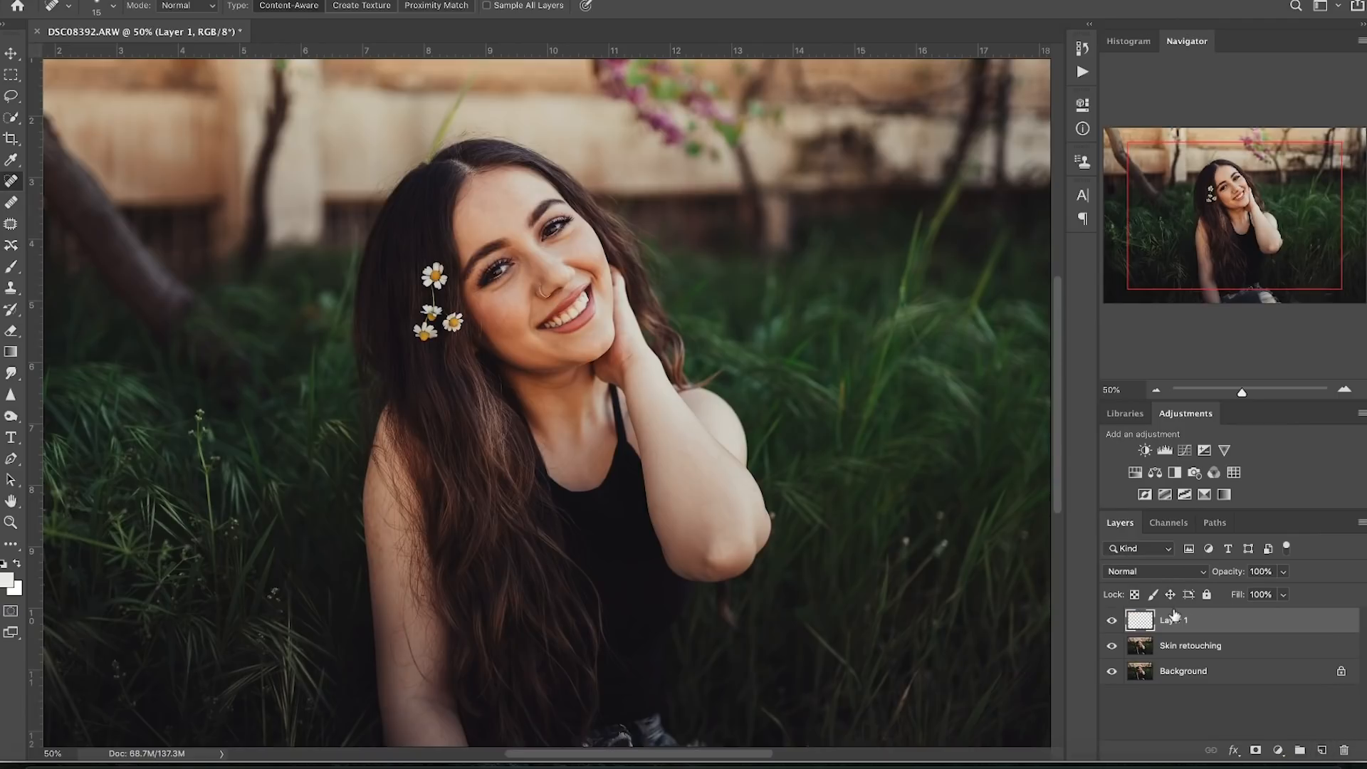
- Fill the new Layer 1 with 50% Gray and set its blend mode to Overlay
key("shift+BackSpace")
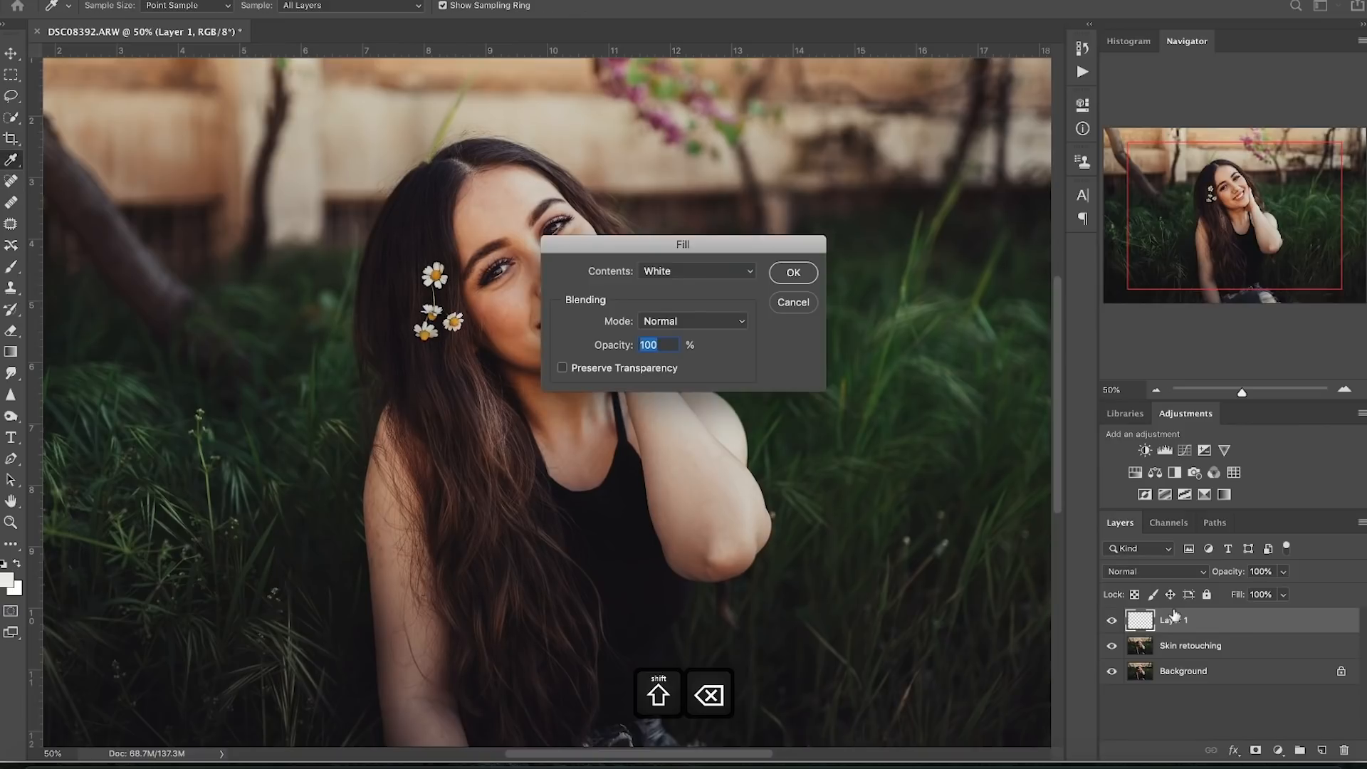
left_click_drag(725, 251, 857, 206)
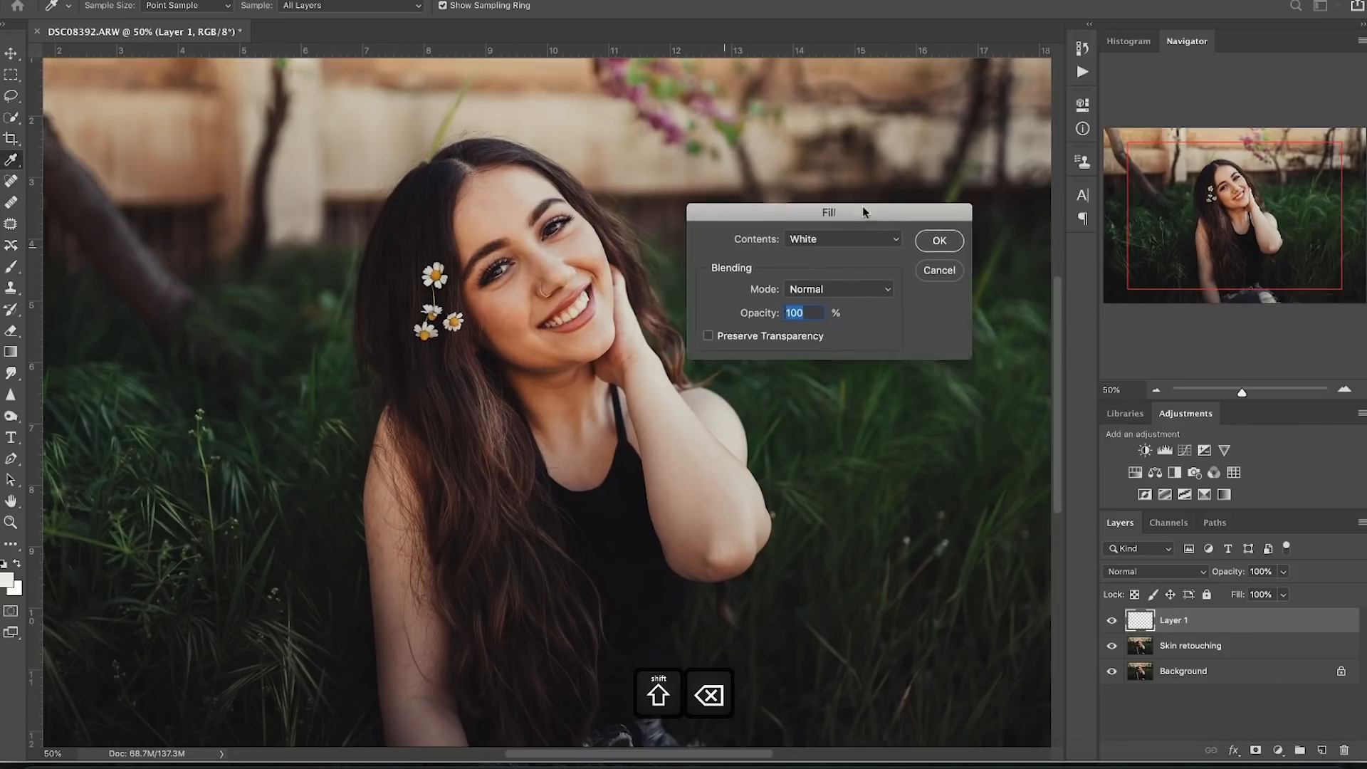
left_click(828, 228)
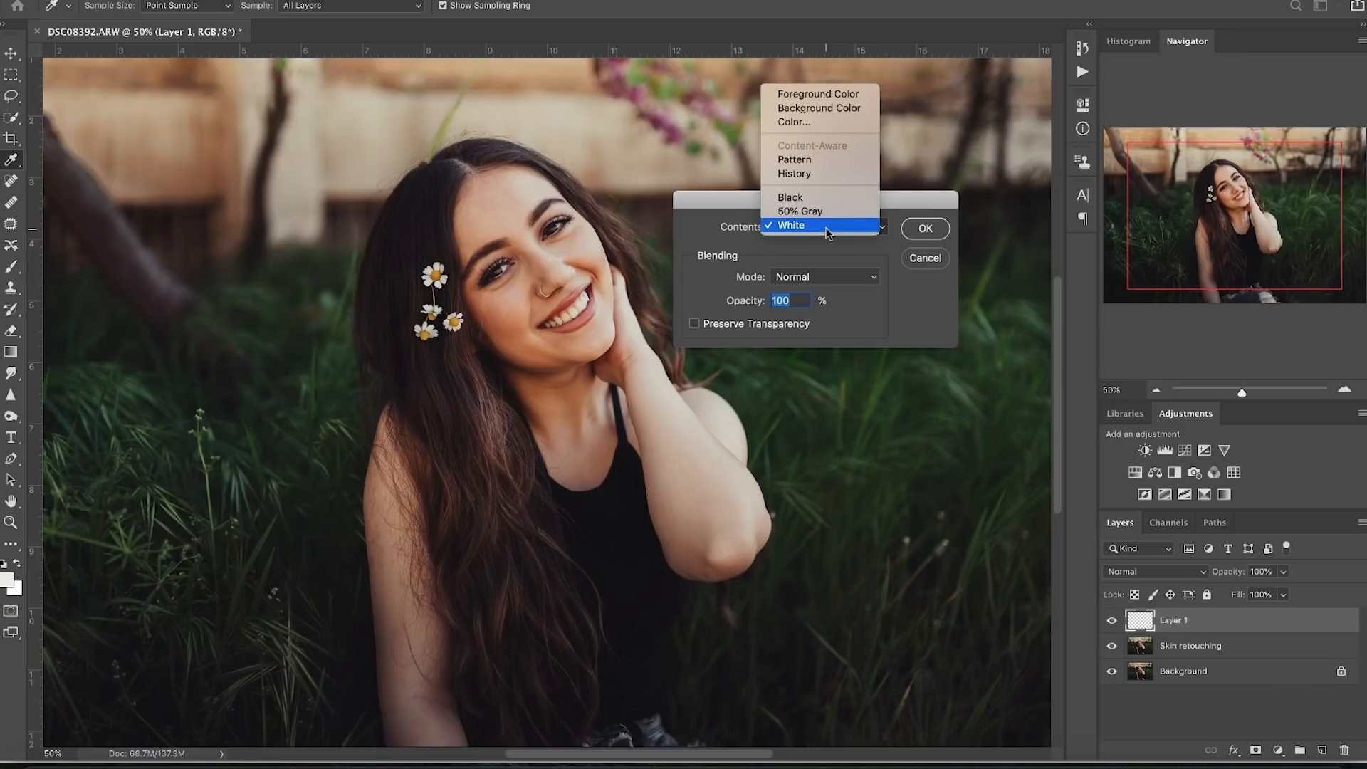
left_click(806, 210)
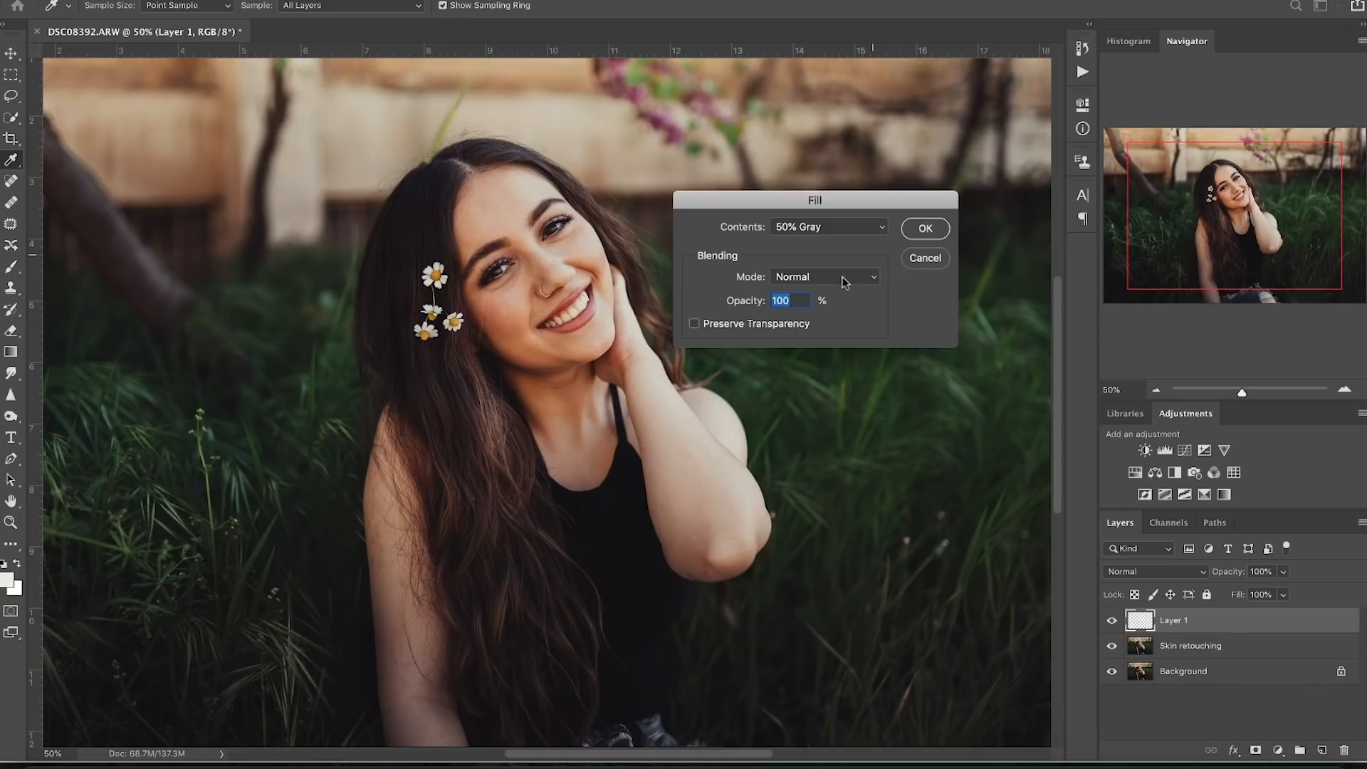
left_click(918, 229)
key("j")
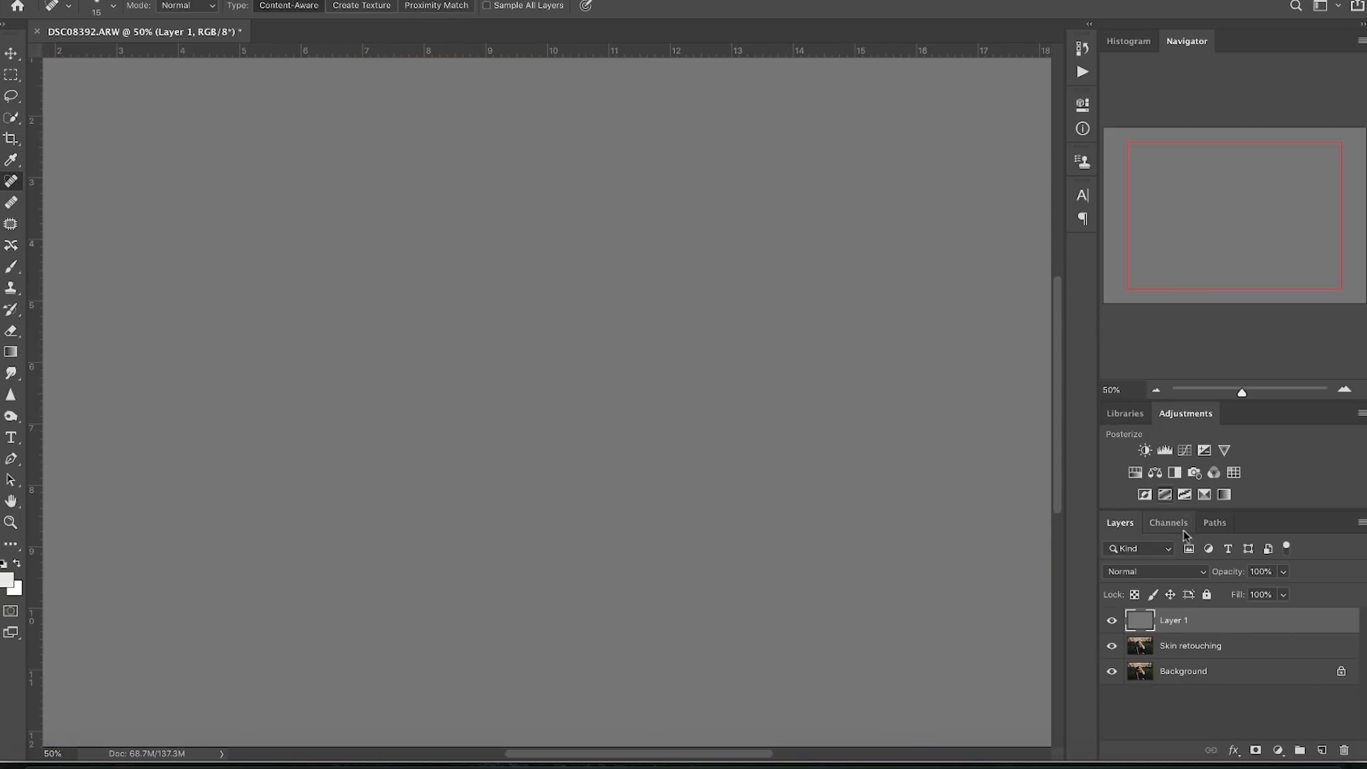
left_click(1159, 574)
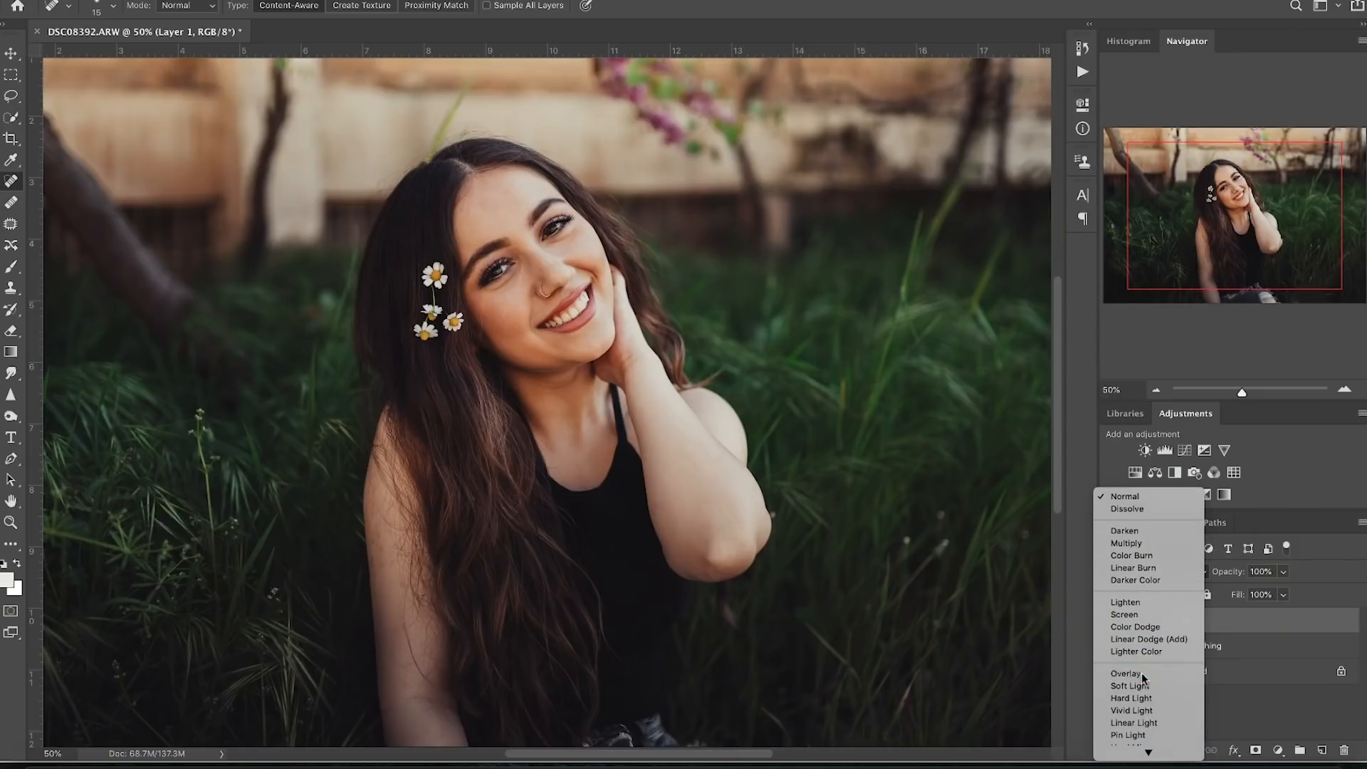
left_click(1128, 673)
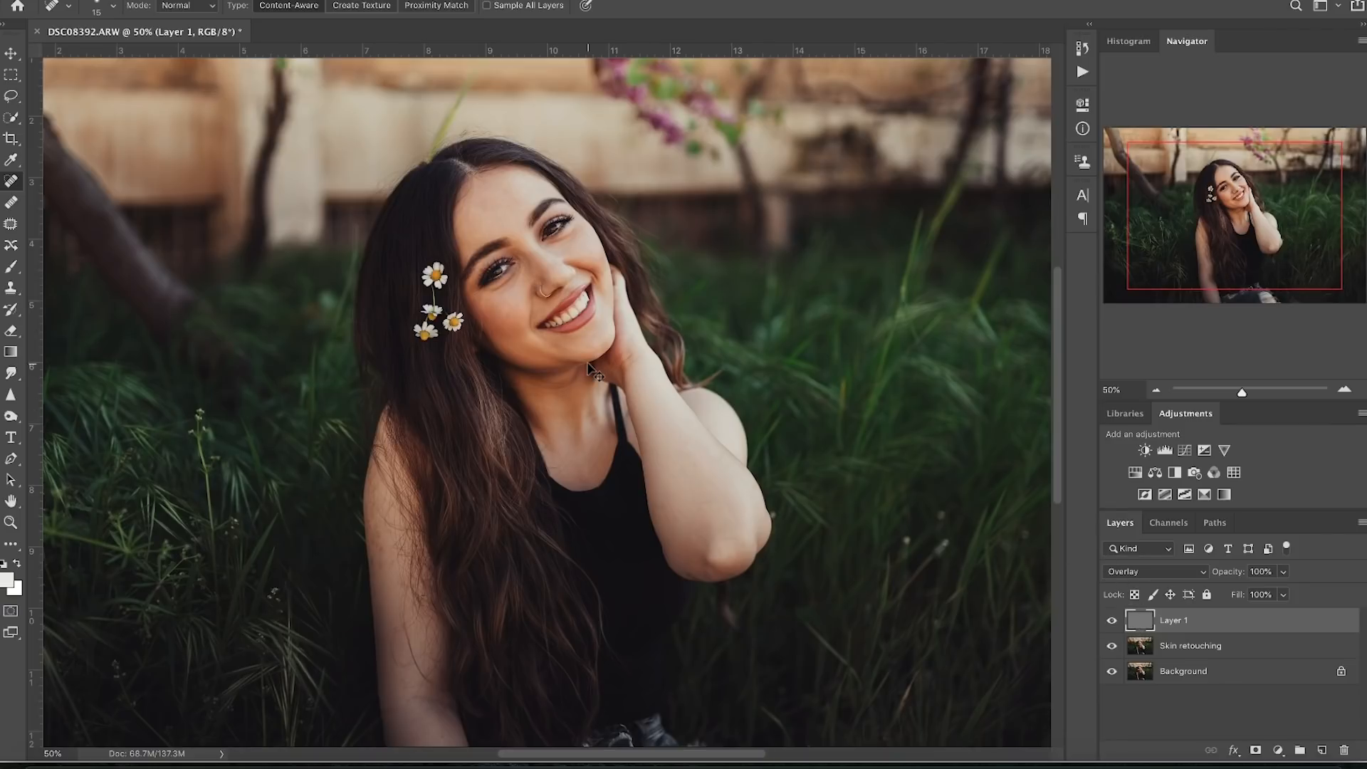
scroll(588, 367, "up", 5)
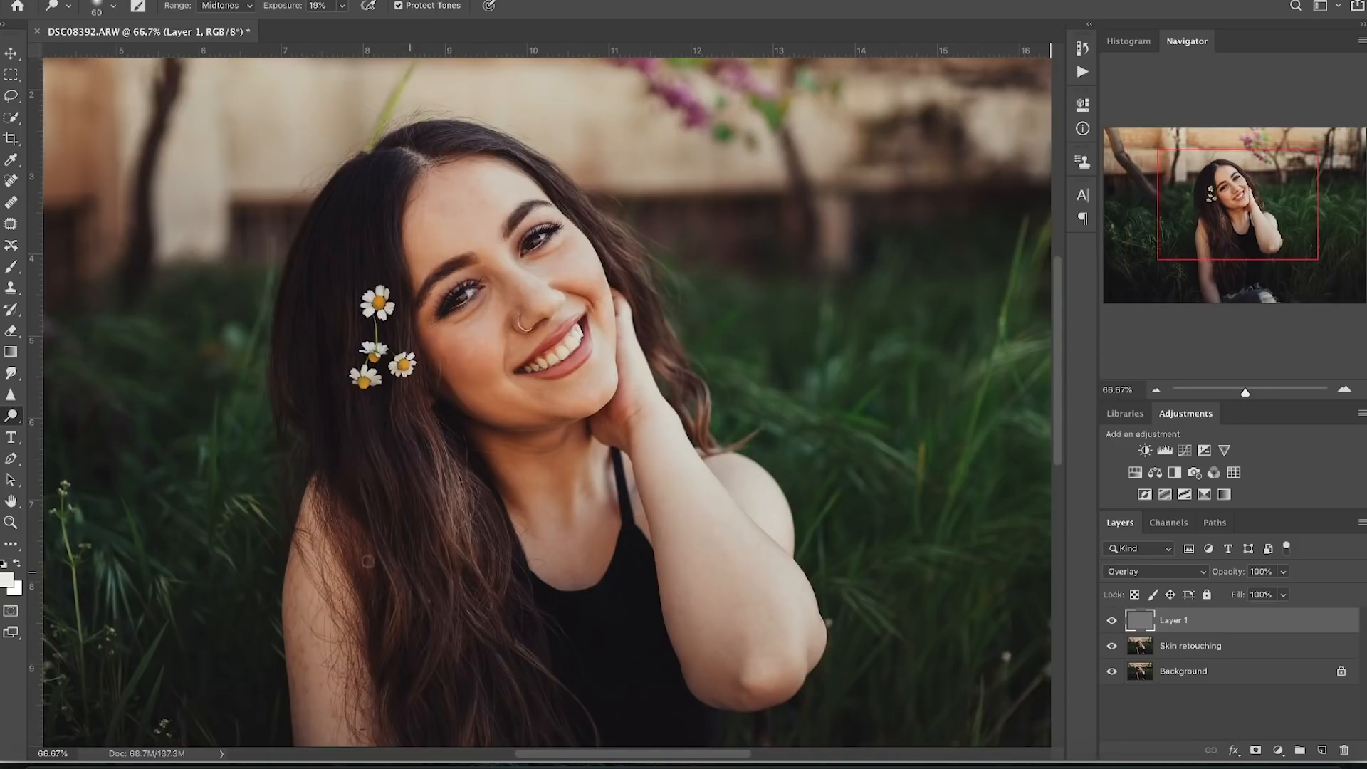
- Dodge midtones with a size-200 brush to lighten her hair below the daisies, adjusting exposure
left_click(12, 419)
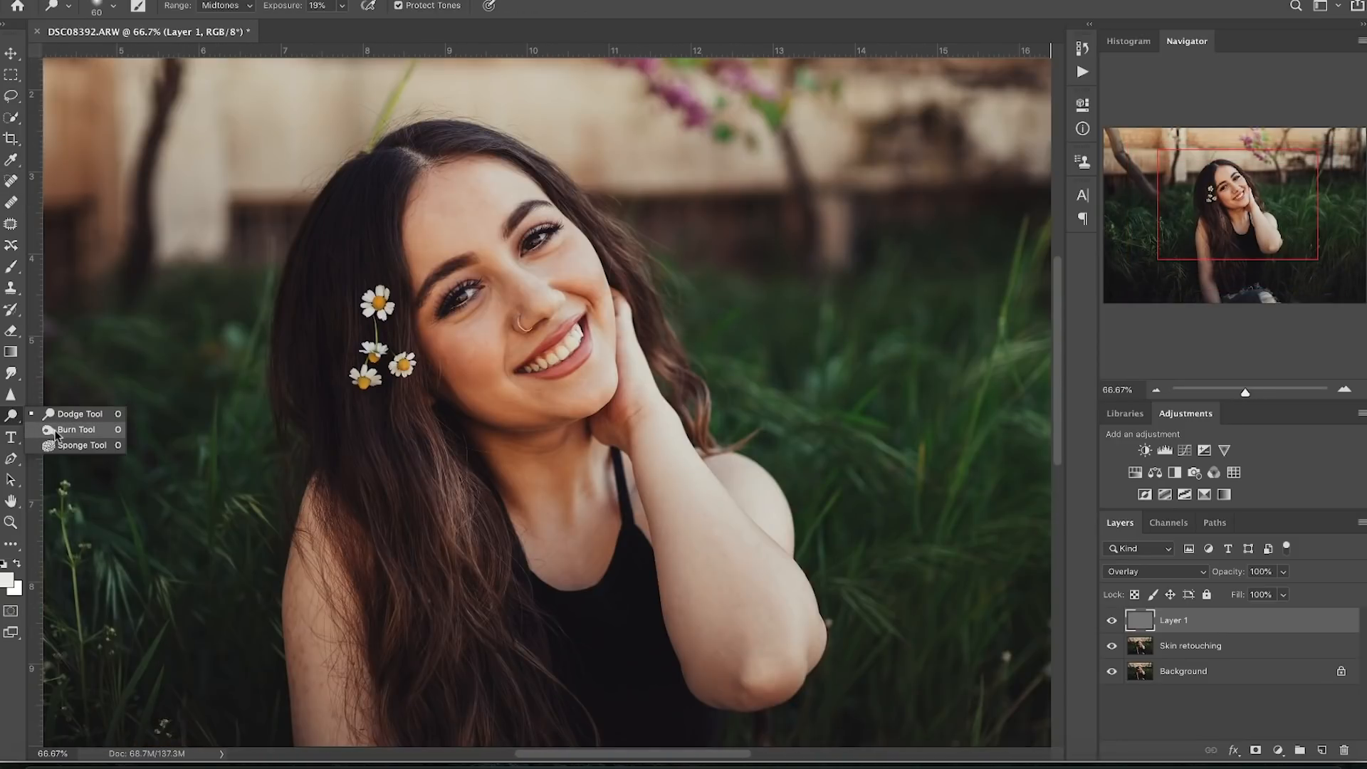
left_click(53, 417)
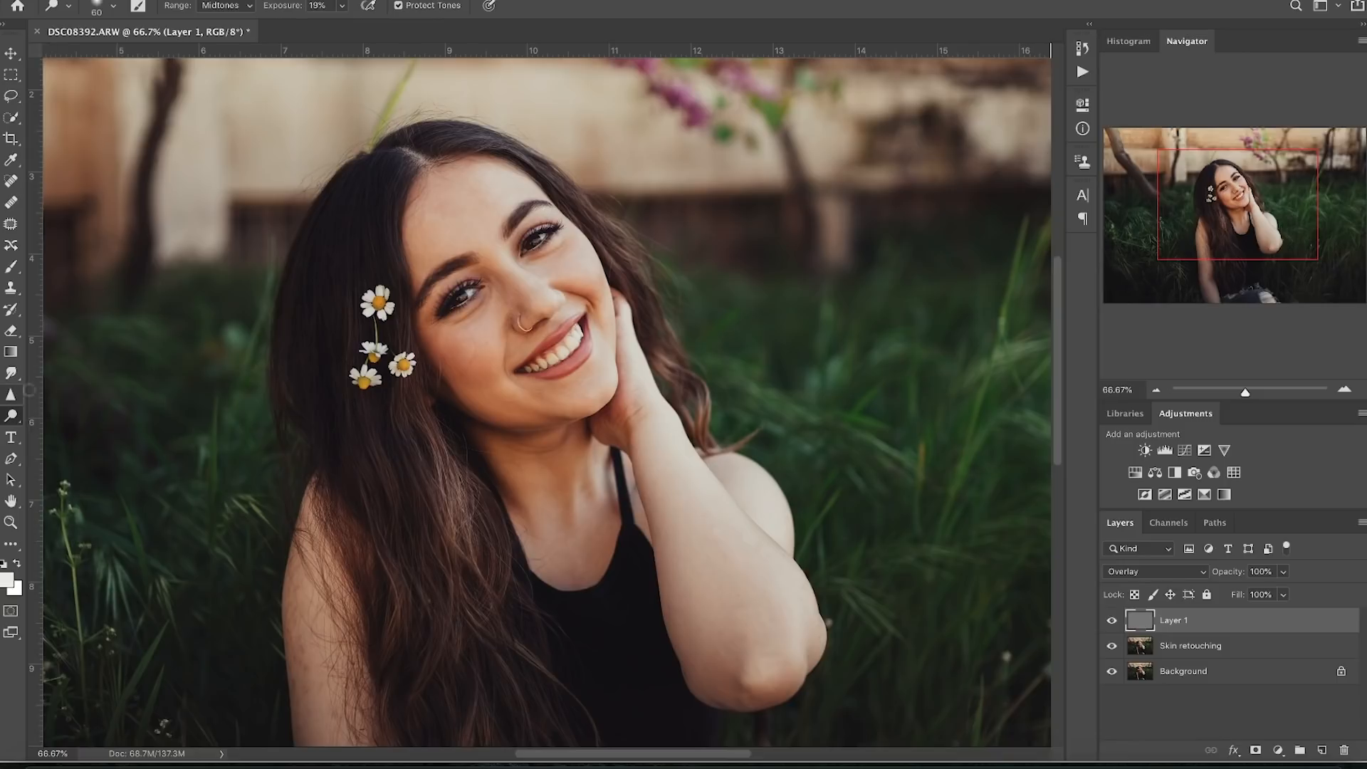
key("bracketright")
key("bracketright")
key("bracketright")
key("bracketright")
key("bracketright")
key("bracketright")
scroll(432, 476, "down", 3)
scroll(432, 476, "up", 2)
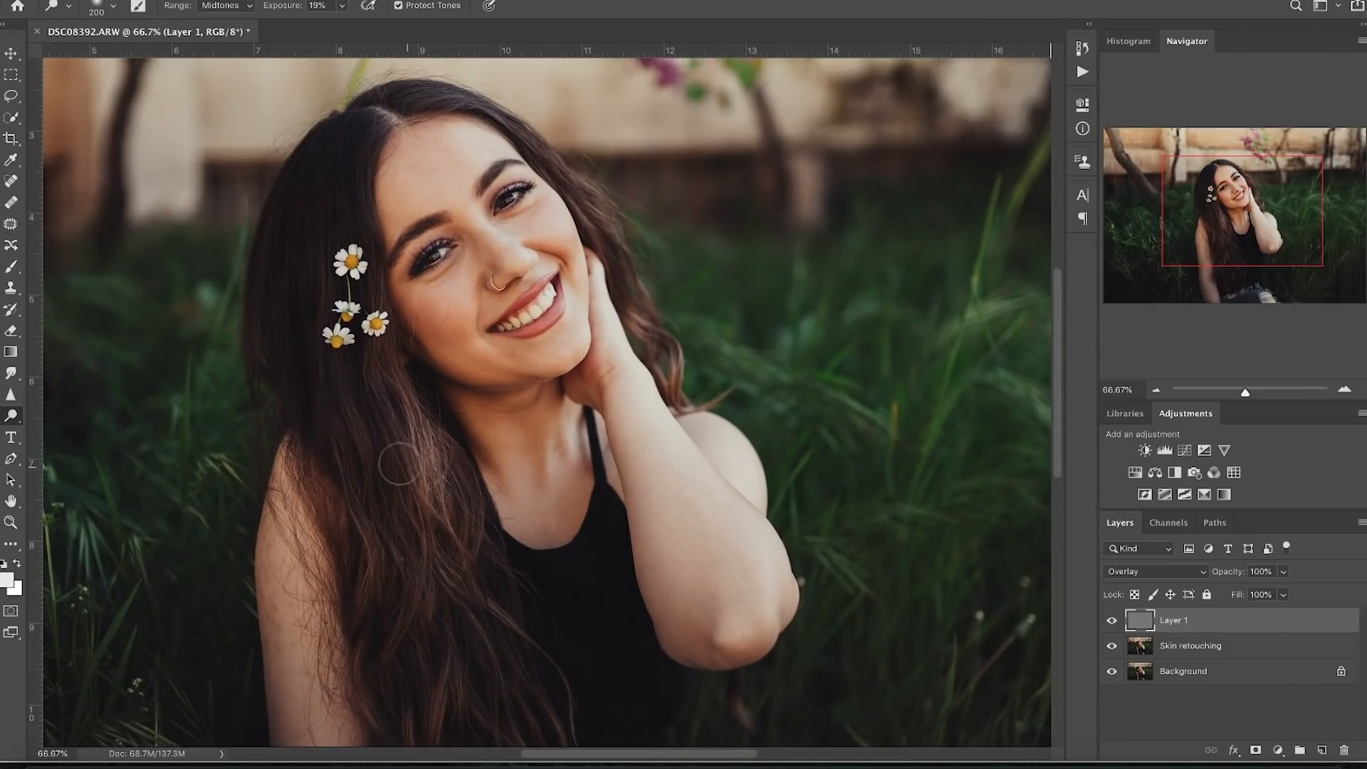
mouse_move(424, 428)
left_mouse_down()
mouse_move(423, 480)
mouse_move(369, 353)
mouse_move(410, 430)
left_mouse_up()
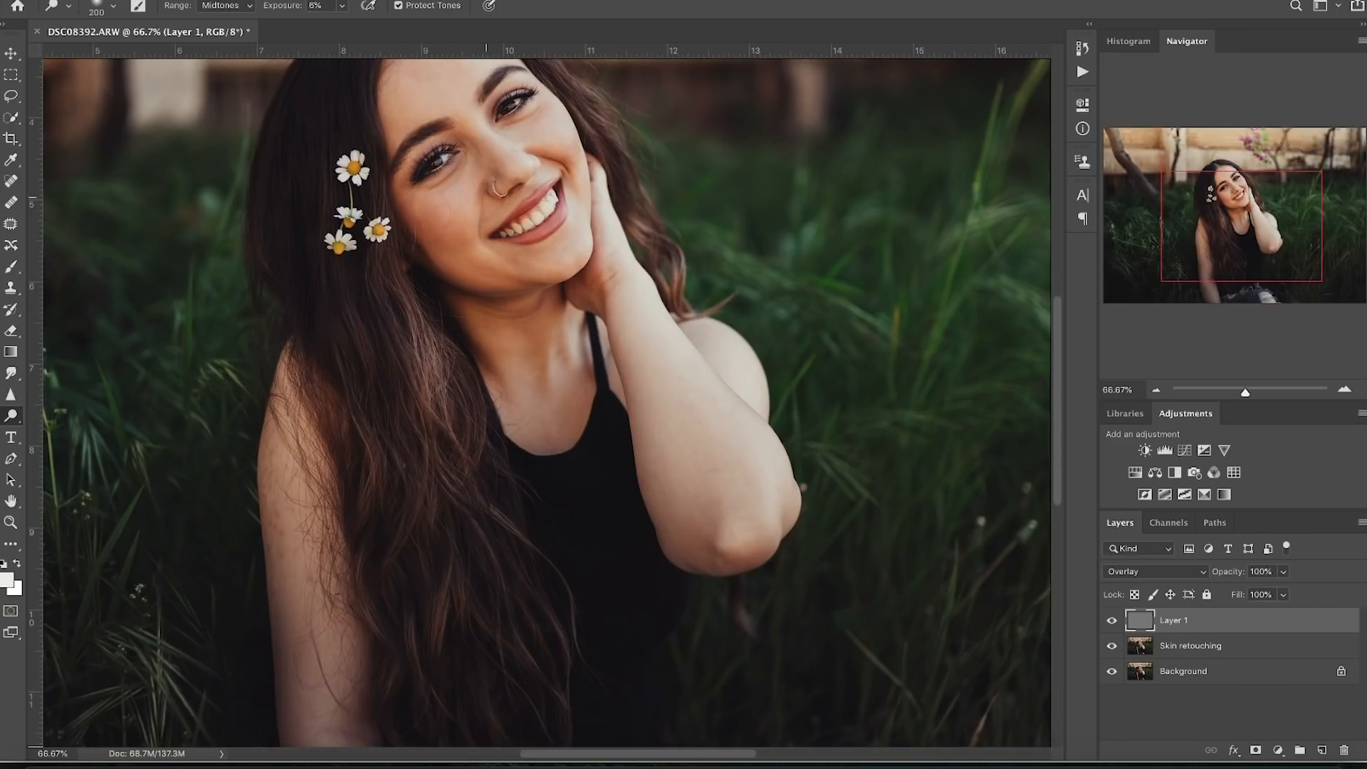
left_click_drag(473, 316, 501, 355)
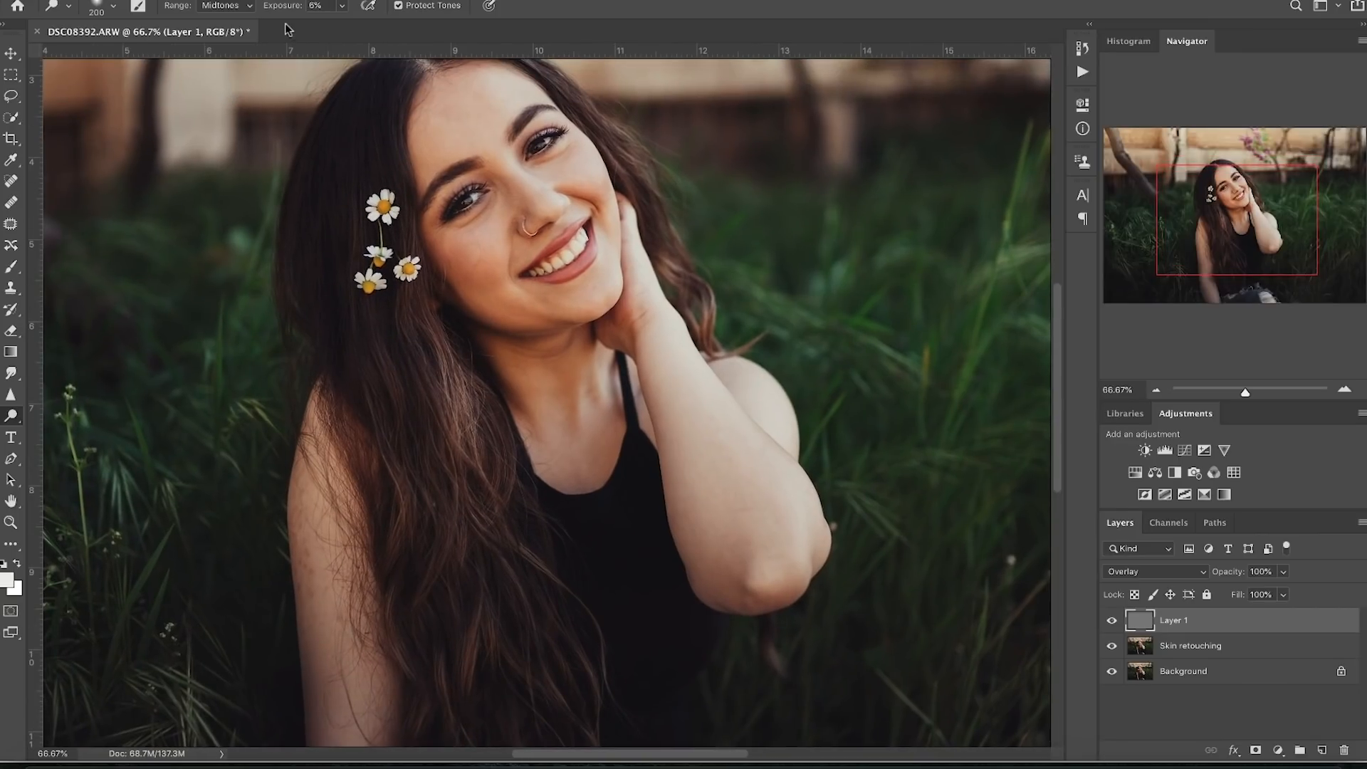
left_click_drag(284, 10, 295, 16)
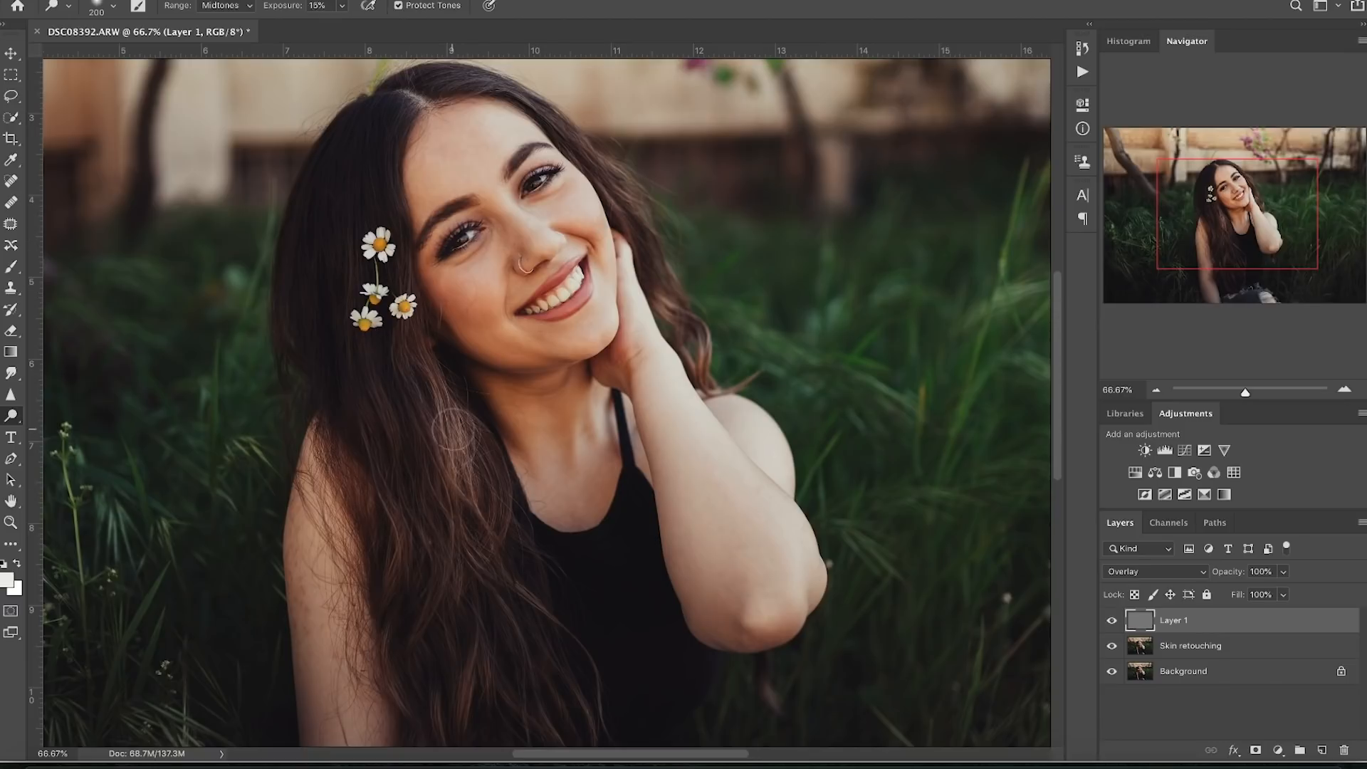
left_click(1156, 391)
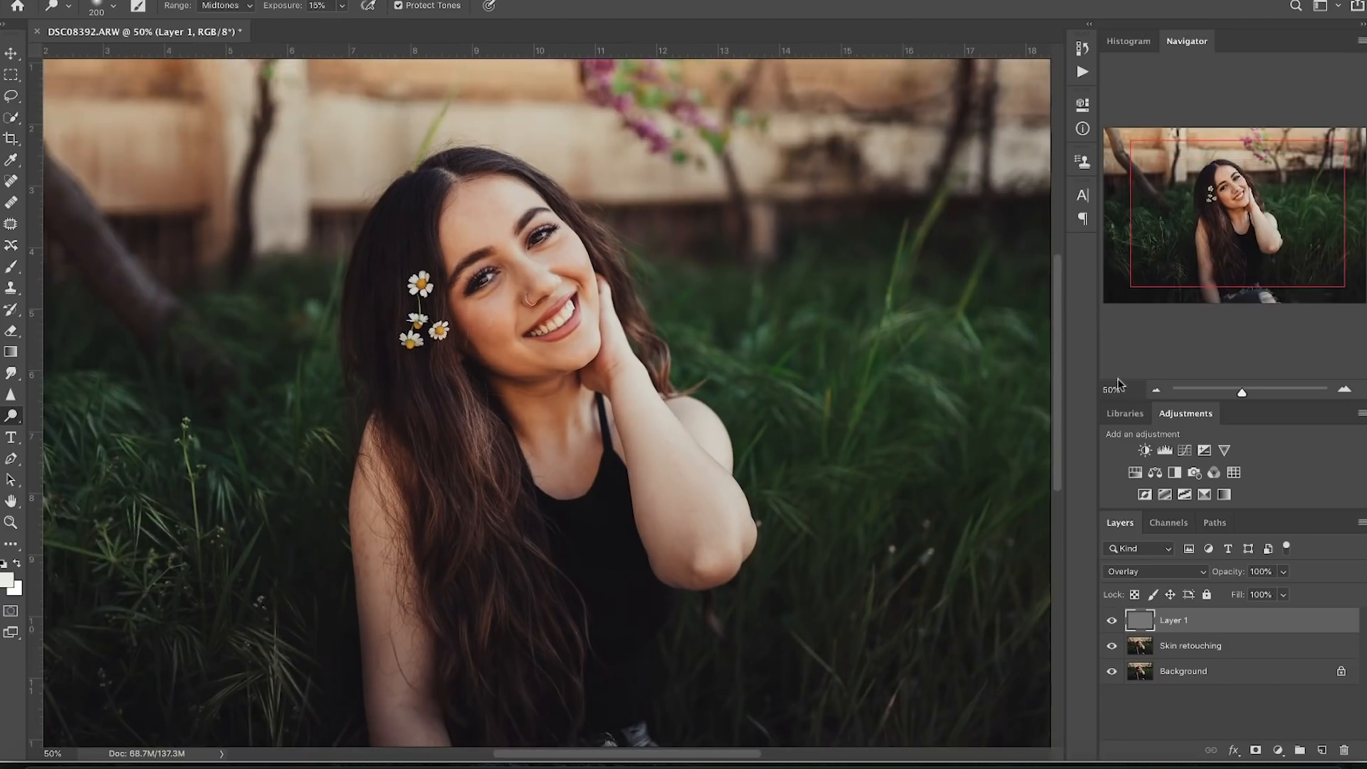
- Zoom to 100% on her shoulder and arm and lower dodge exposure to 10%
left_click(1344, 389)
left_click(1344, 389)
mouse_move(613, 451)
left_mouse_down()
mouse_move(670, 467)
mouse_move(694, 327)
left_mouse_up()
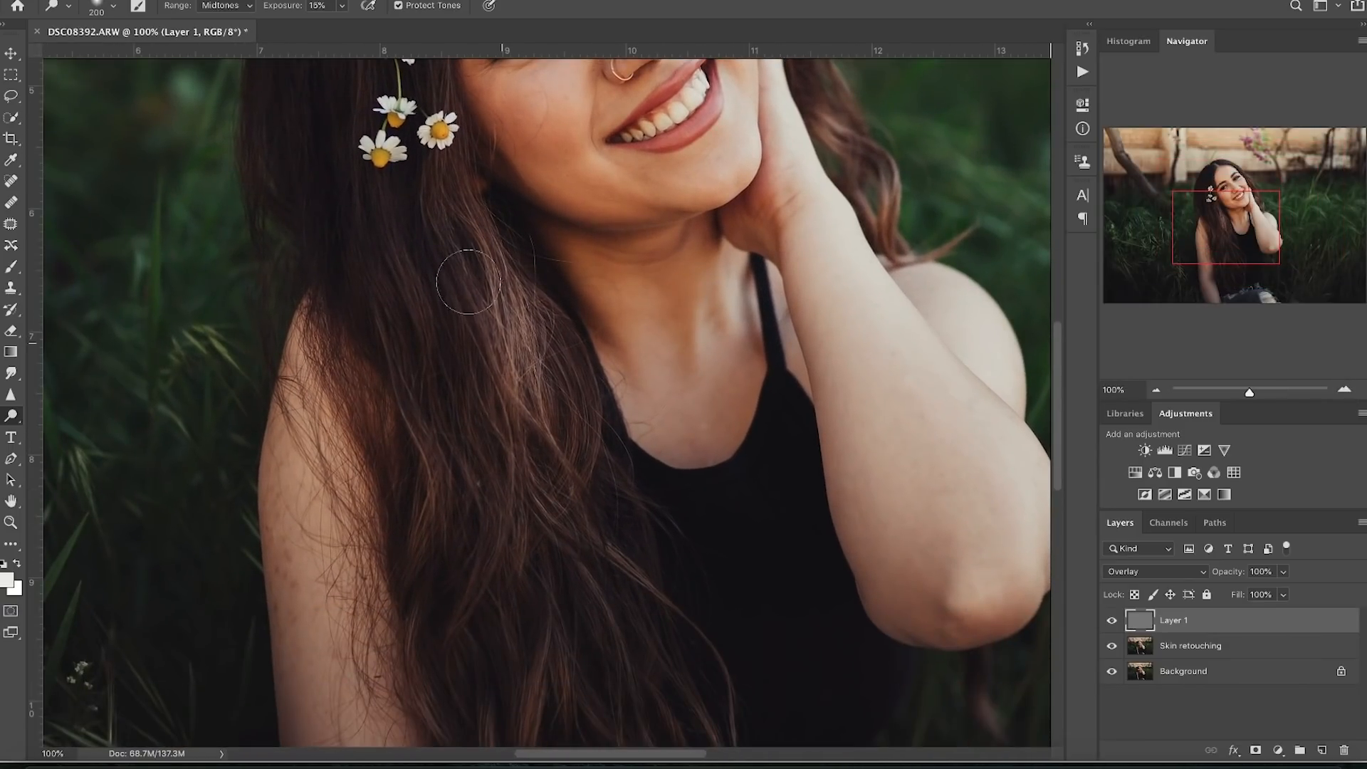
left_click(342, 6)
left_click_drag(370, 23, 360, 23)
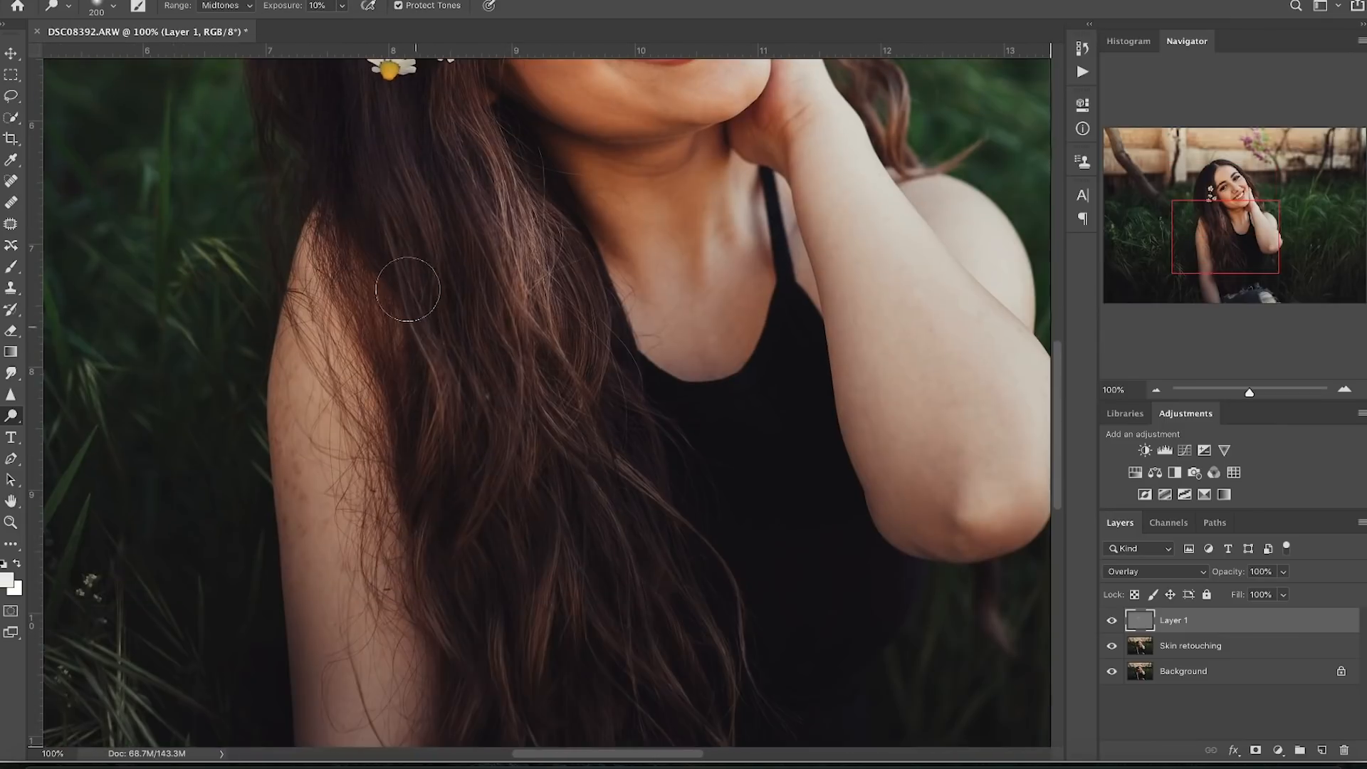
right_click(558, 564)
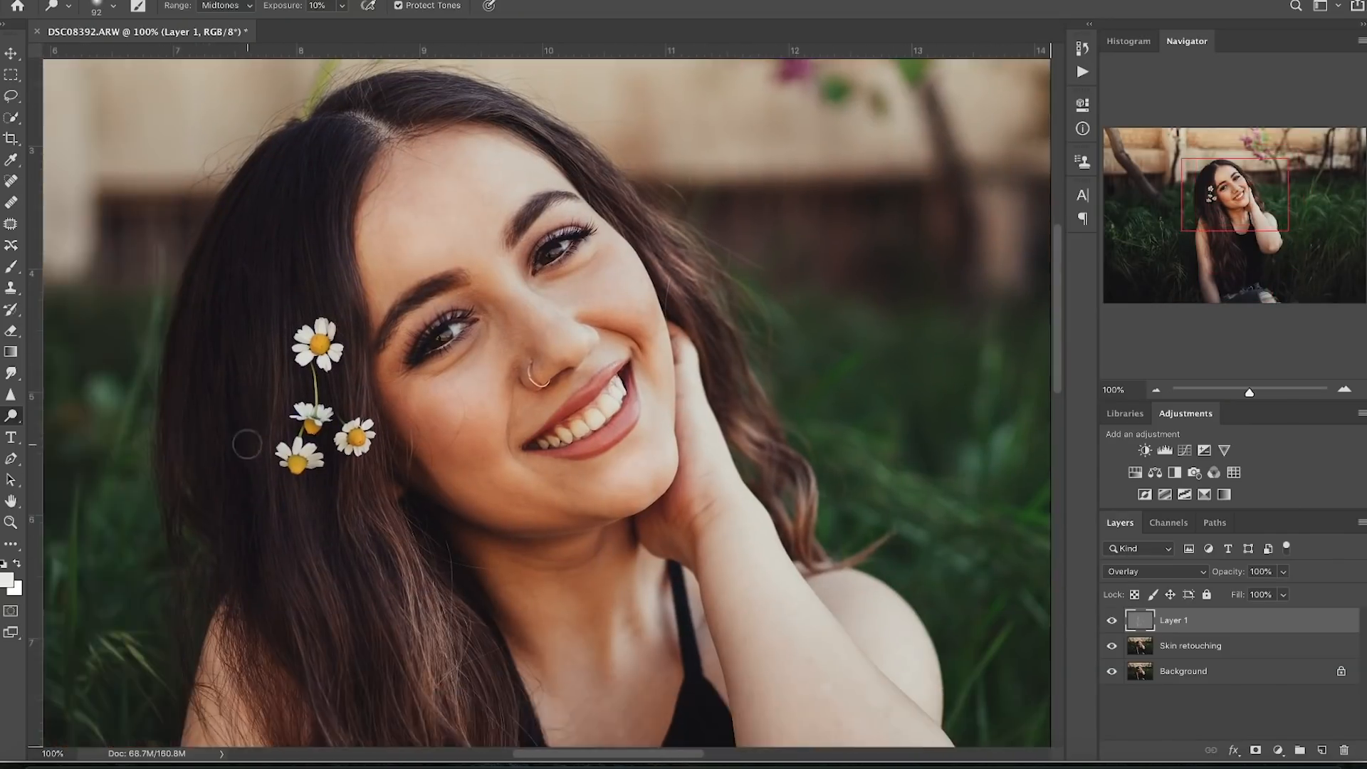
key("ctrl+0")
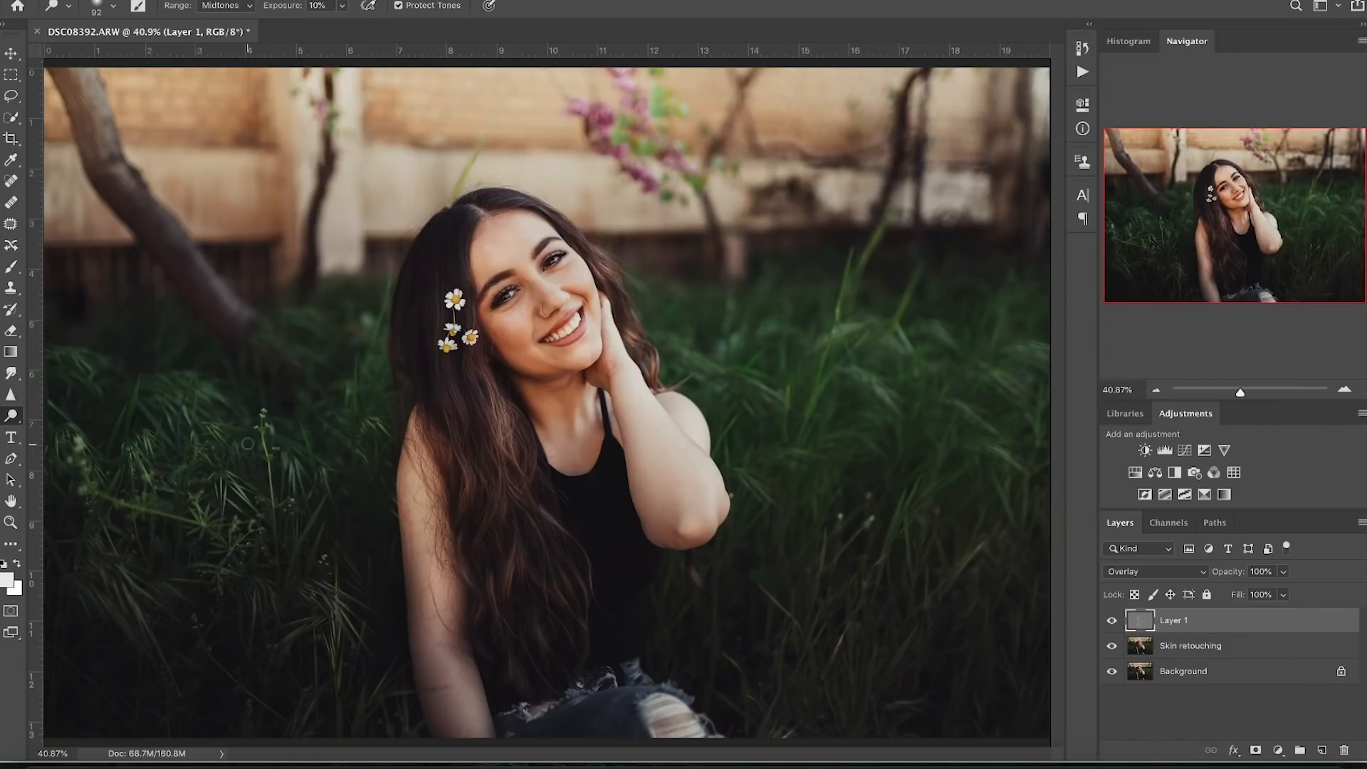
- Toggle Layer 1 to compare the dodging, then enlarge the soft 0%-hardness brush
left_click(1111, 620)
left_click(1112, 620)
left_click(1112, 620)
left_click(1112, 620)
right_click(971, 264)
left_click_drag(1087, 299, 1117, 298)
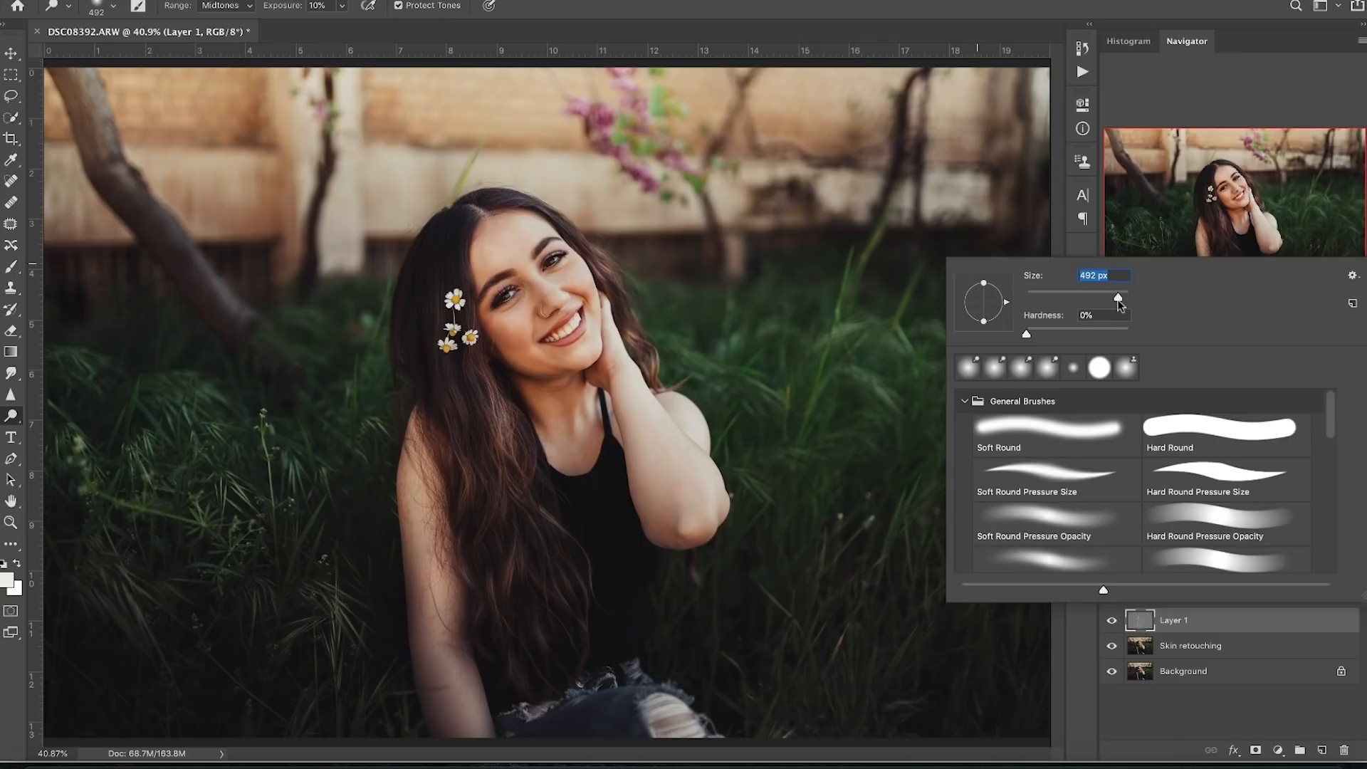
- Dodge the grass on both sides with a 1760 px brush, then switch to the Burn Tool
left_click_drag(1117, 300, 1122, 300)
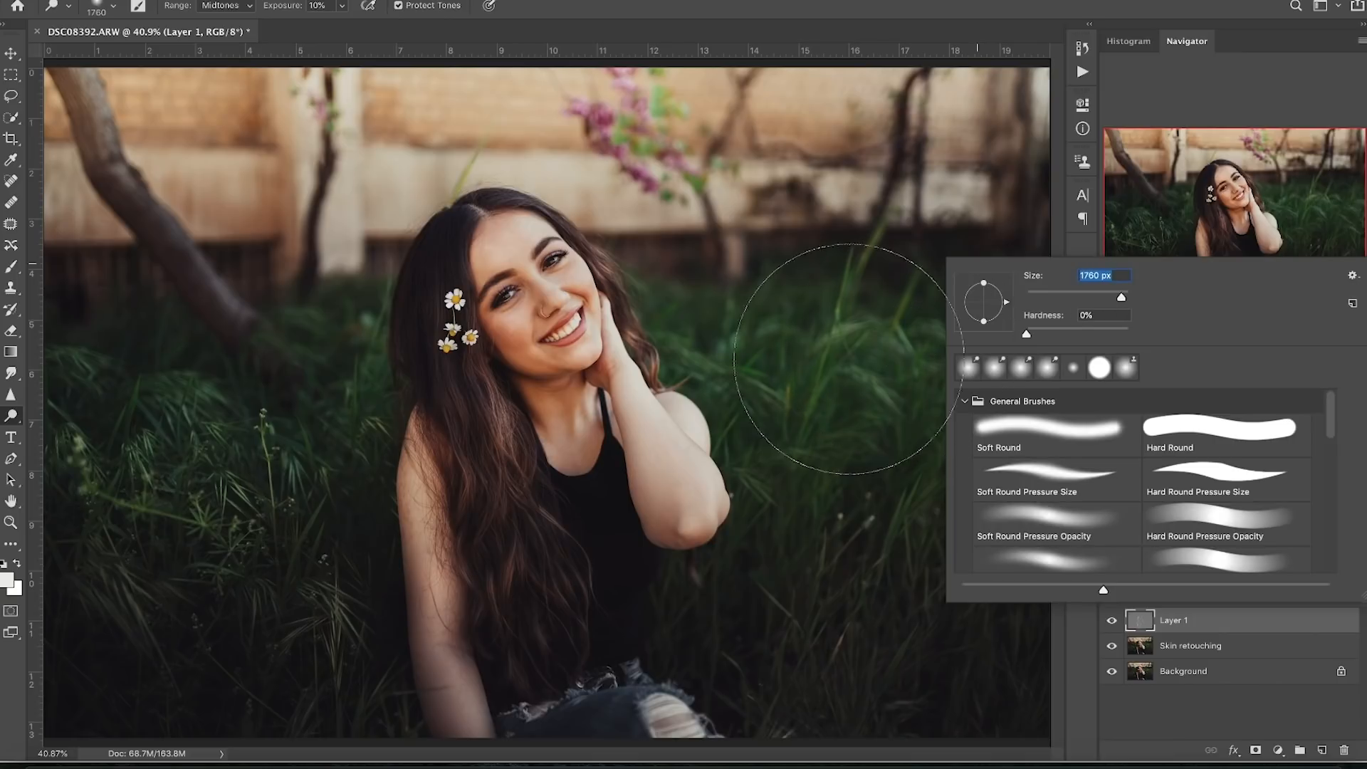
left_click(911, 356)
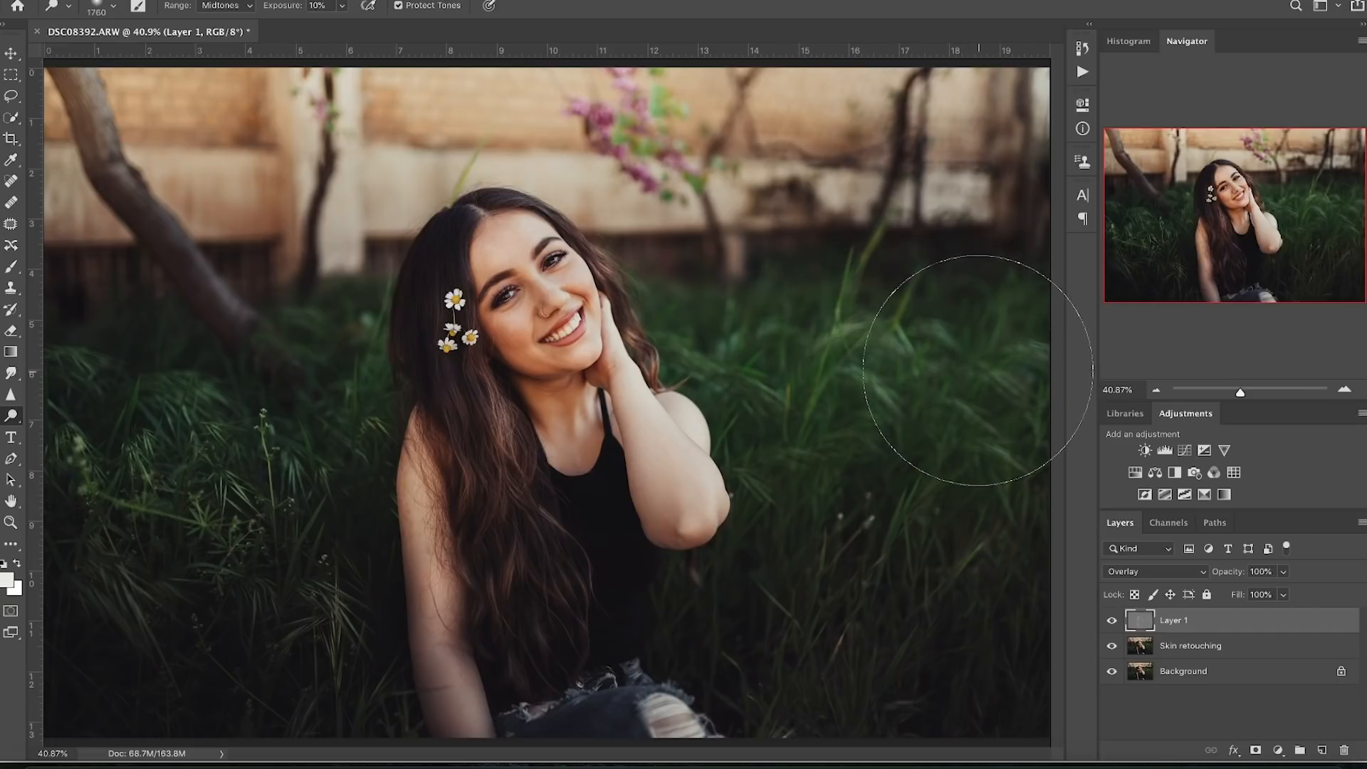
mouse_move(963, 372)
left_mouse_down()
mouse_move(745, 359)
mouse_move(950, 369)
left_mouse_up()
mouse_move(334, 388)
left_mouse_down()
mouse_move(260, 416)
mouse_move(202, 407)
mouse_move(247, 376)
mouse_move(195, 373)
mouse_move(159, 337)
mouse_move(108, 354)
mouse_move(215, 397)
mouse_move(223, 421)
mouse_move(299, 380)
mouse_move(204, 391)
mouse_move(340, 363)
left_mouse_up()
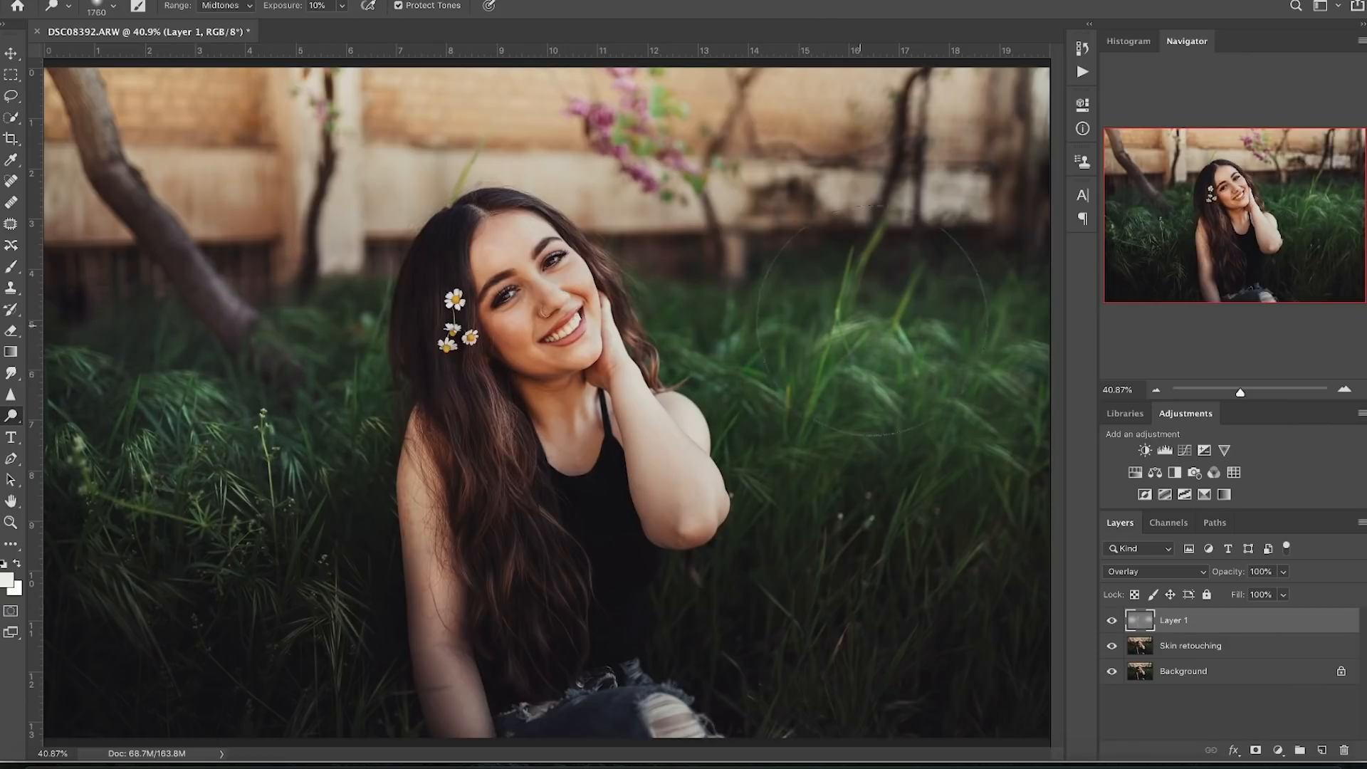
right_click(11, 417)
left_click(75, 429)
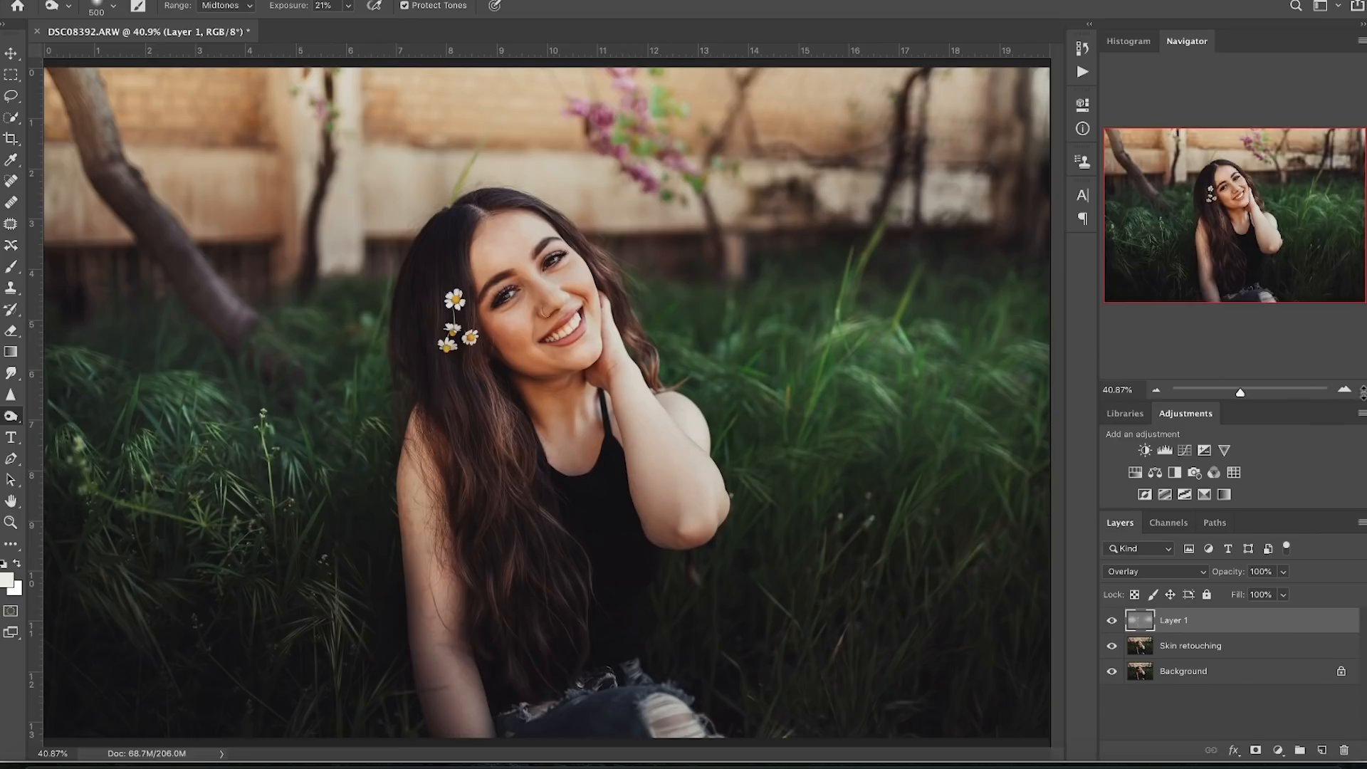
- Zoom to 100% on her face and set the Burn Tool to 15% exposure with a 332 px brush
left_click(1343, 390)
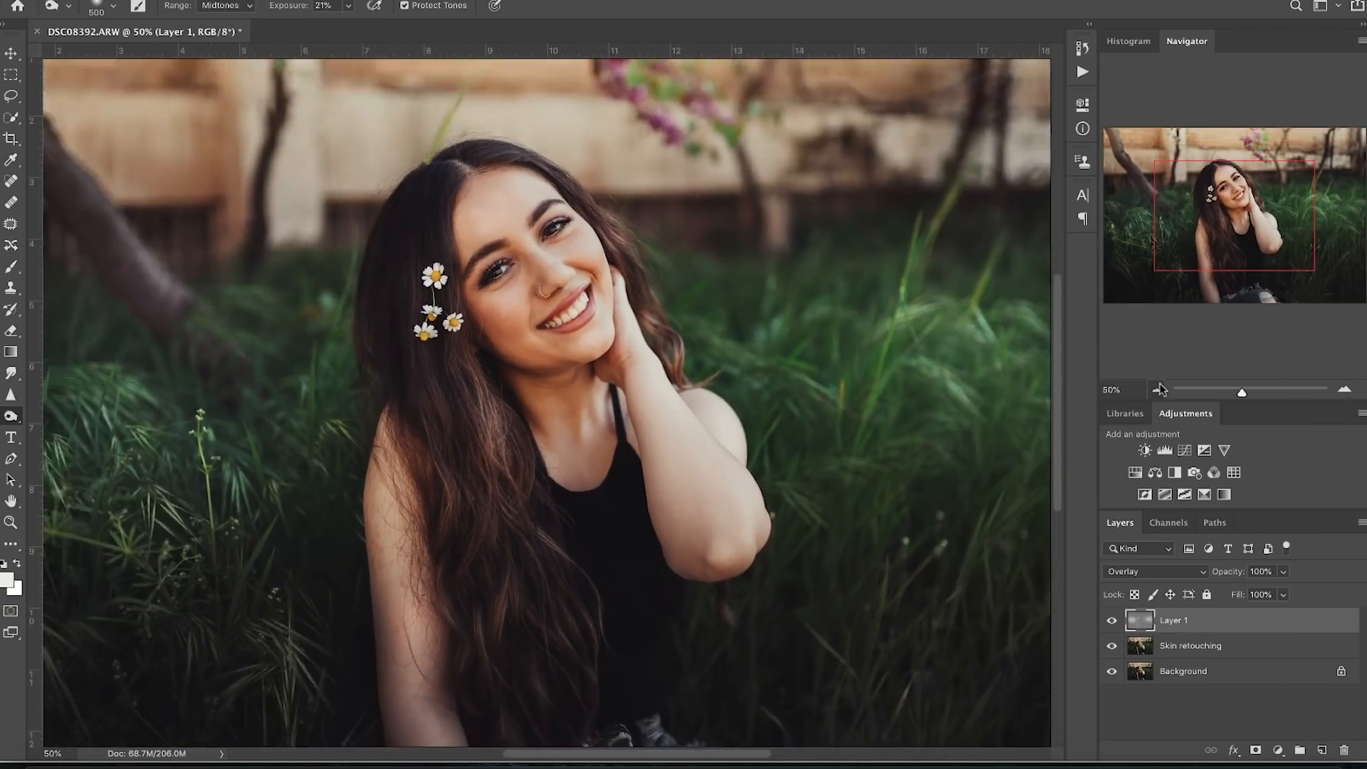
left_click(1159, 389)
left_click(1347, 391)
left_click(1346, 391)
left_click(1347, 391)
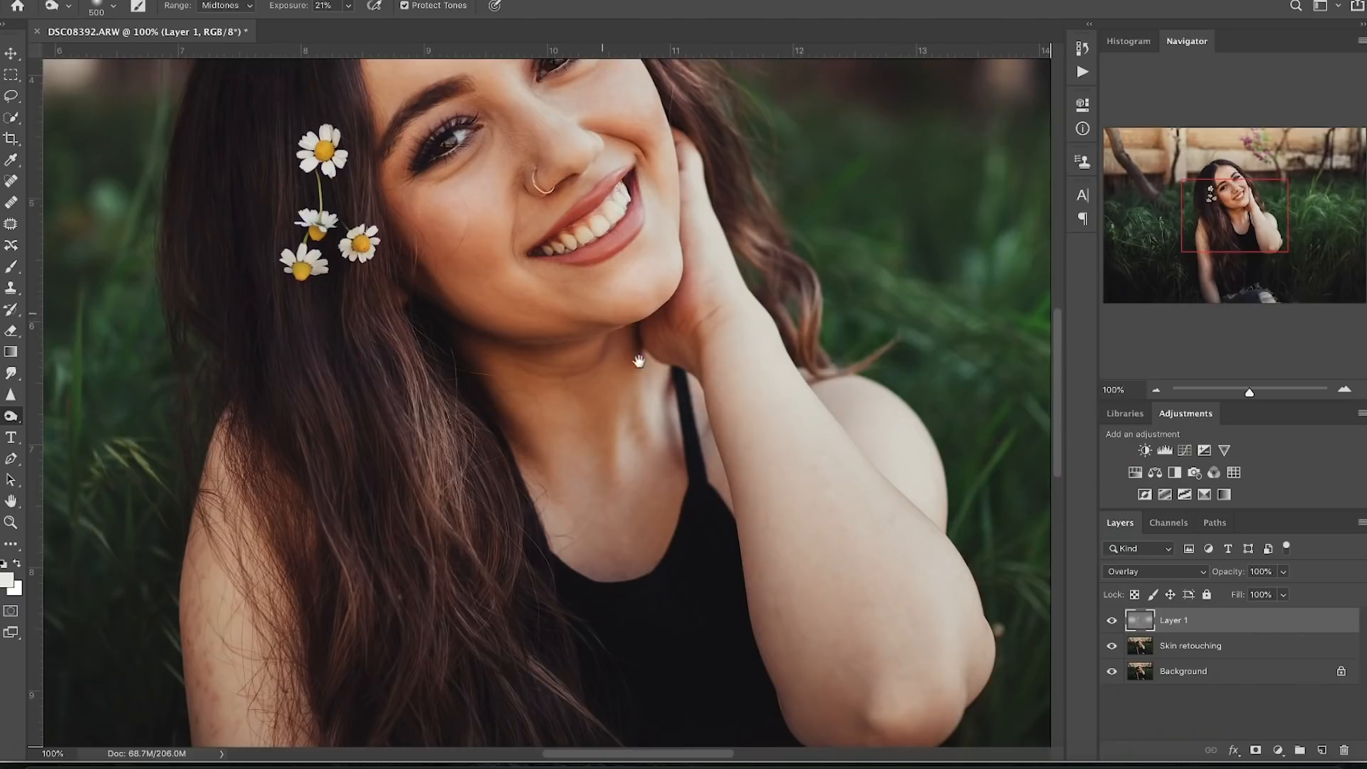
left_click_drag(639, 361, 702, 477)
left_click(348, 6)
left_click_drag(348, 25, 342, 25)
left_click(508, 421)
left_click_drag(508, 420, 482, 422)
- Burn along her hair and shoulder, enlarge the brush to 2120 px, and select Skin retouching
left_click_drag(565, 529, 537, 658)
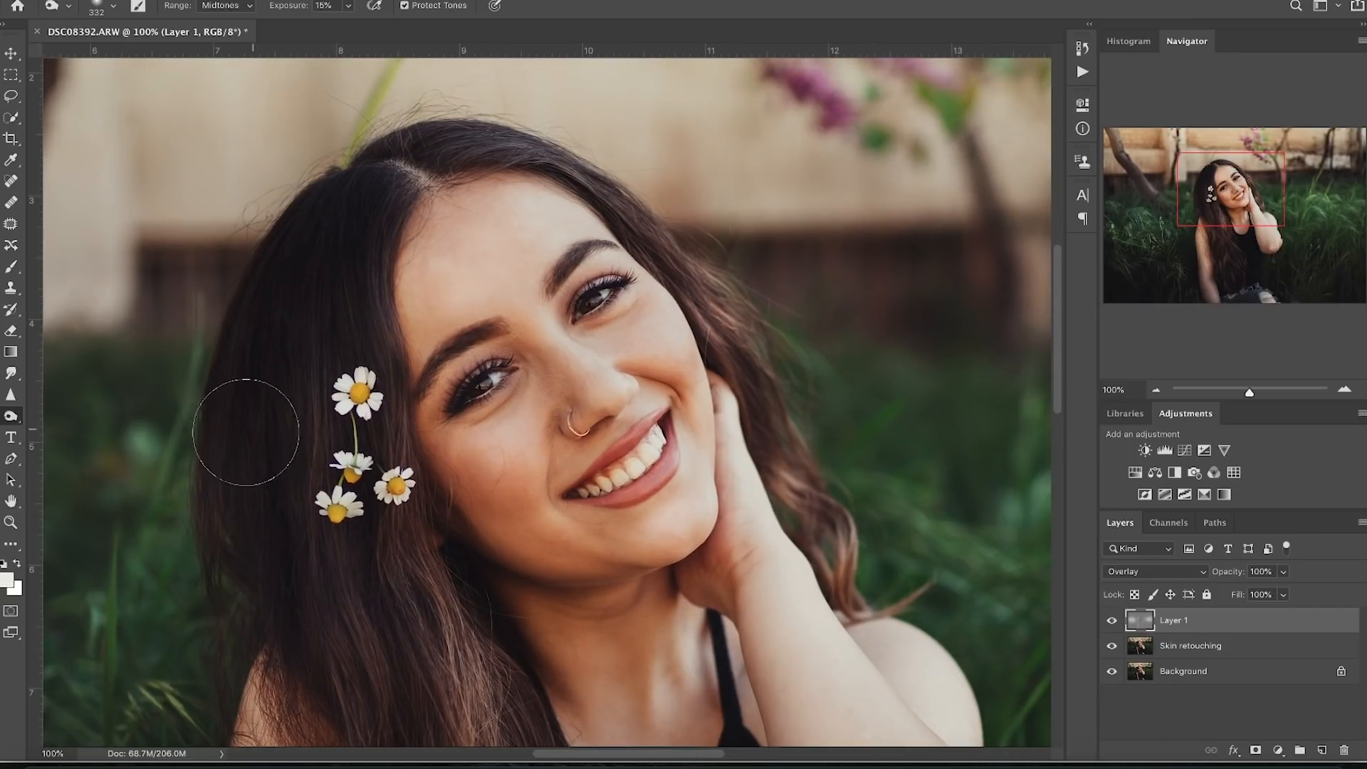
left_click_drag(264, 641, 165, 331)
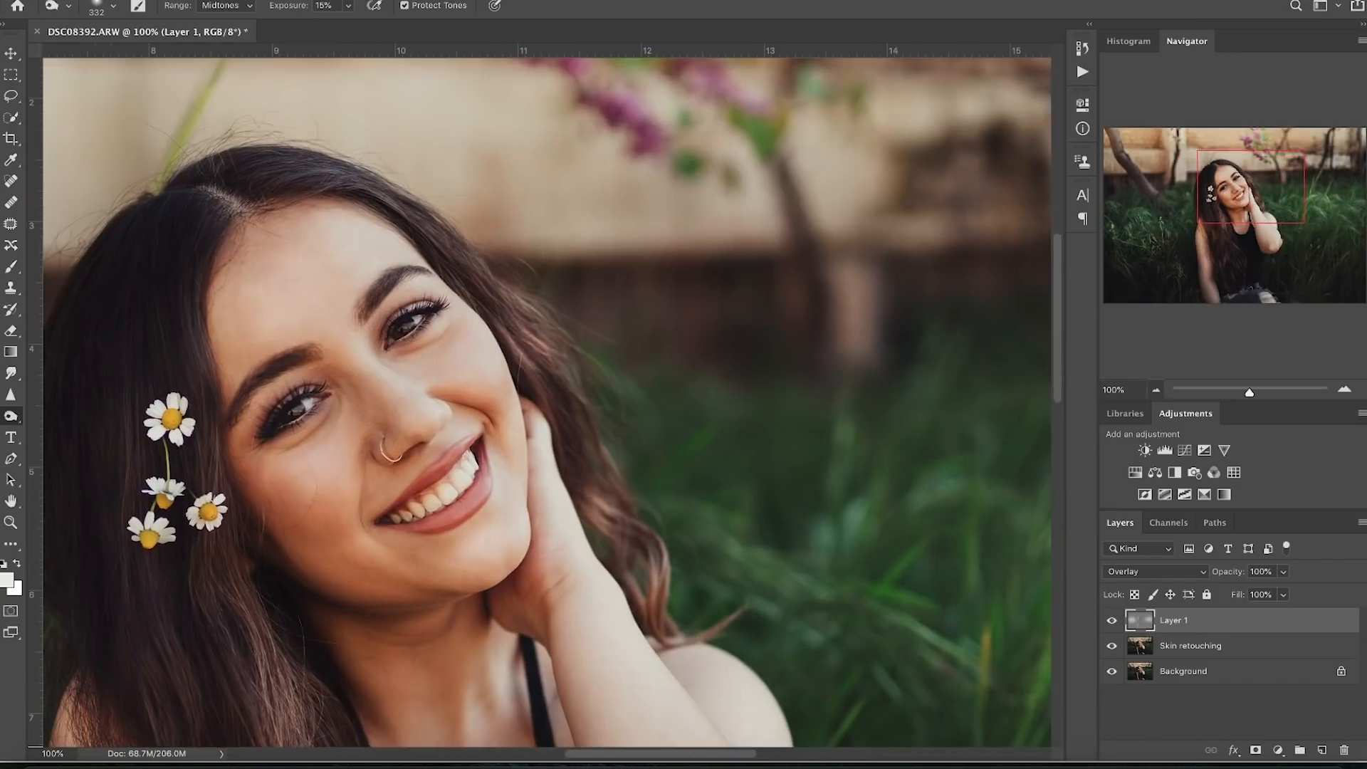
key("ctrl+minus")
key("ctrl+minus")
key("ctrl+minus")
right_click(662, 349)
key("Return")
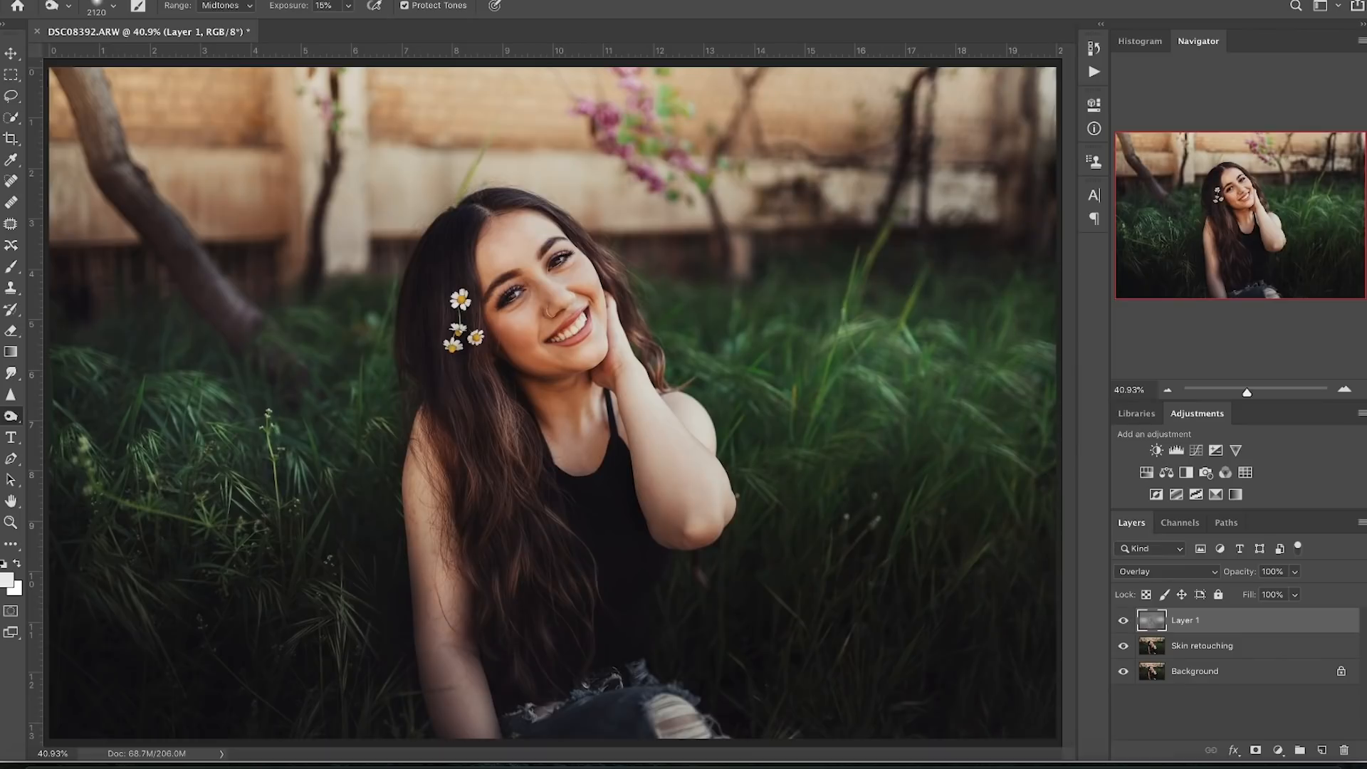
left_click(1203, 646)
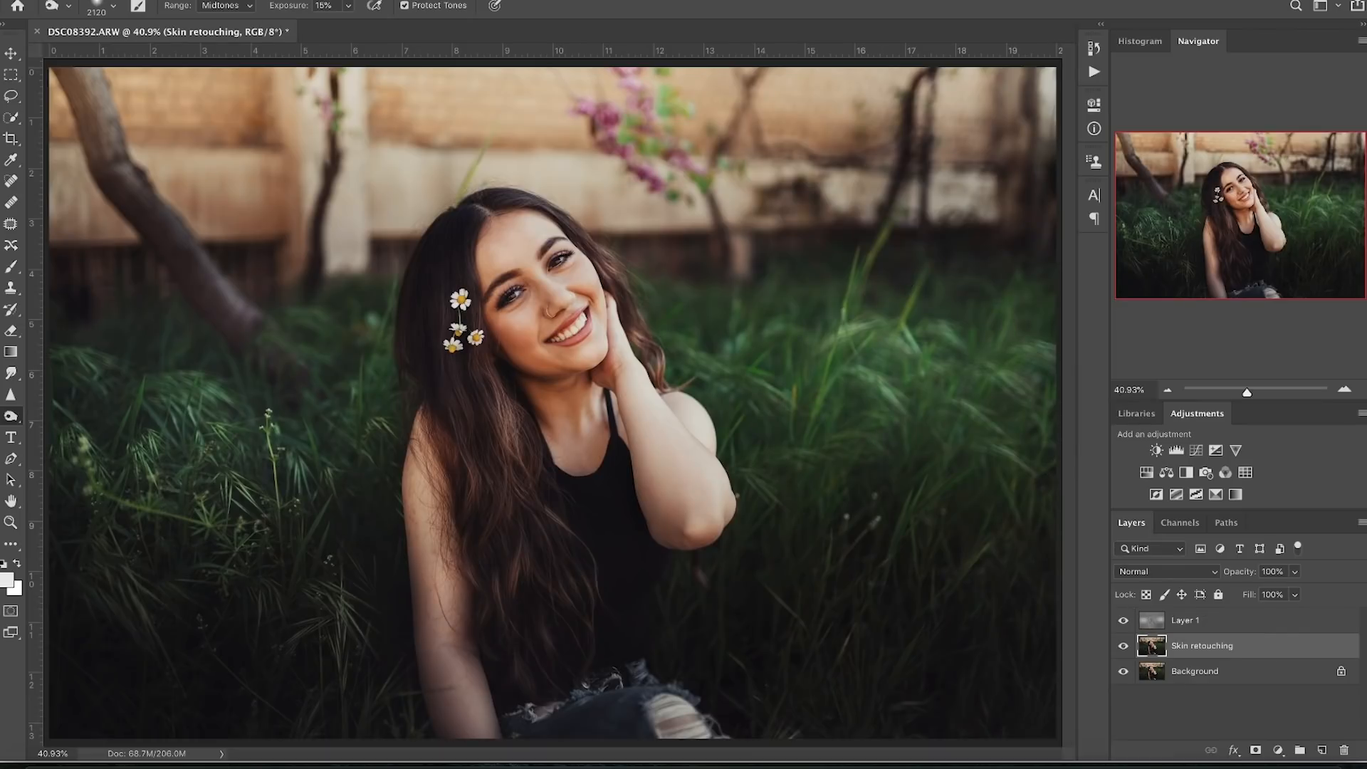
- Open the Camera Raw Filter on the Skin retouching layer with the preview at 33.3%
left_click(393, 0)
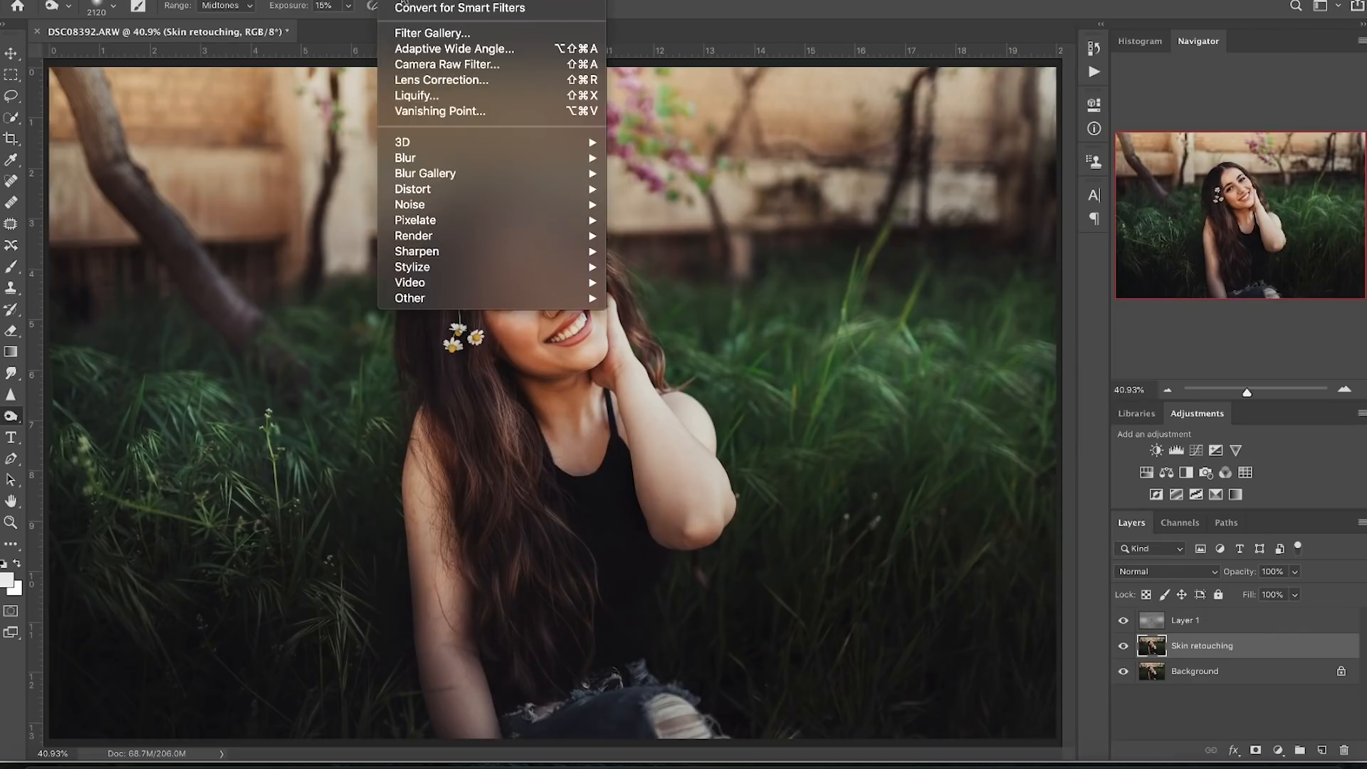
left_click(440, 64)
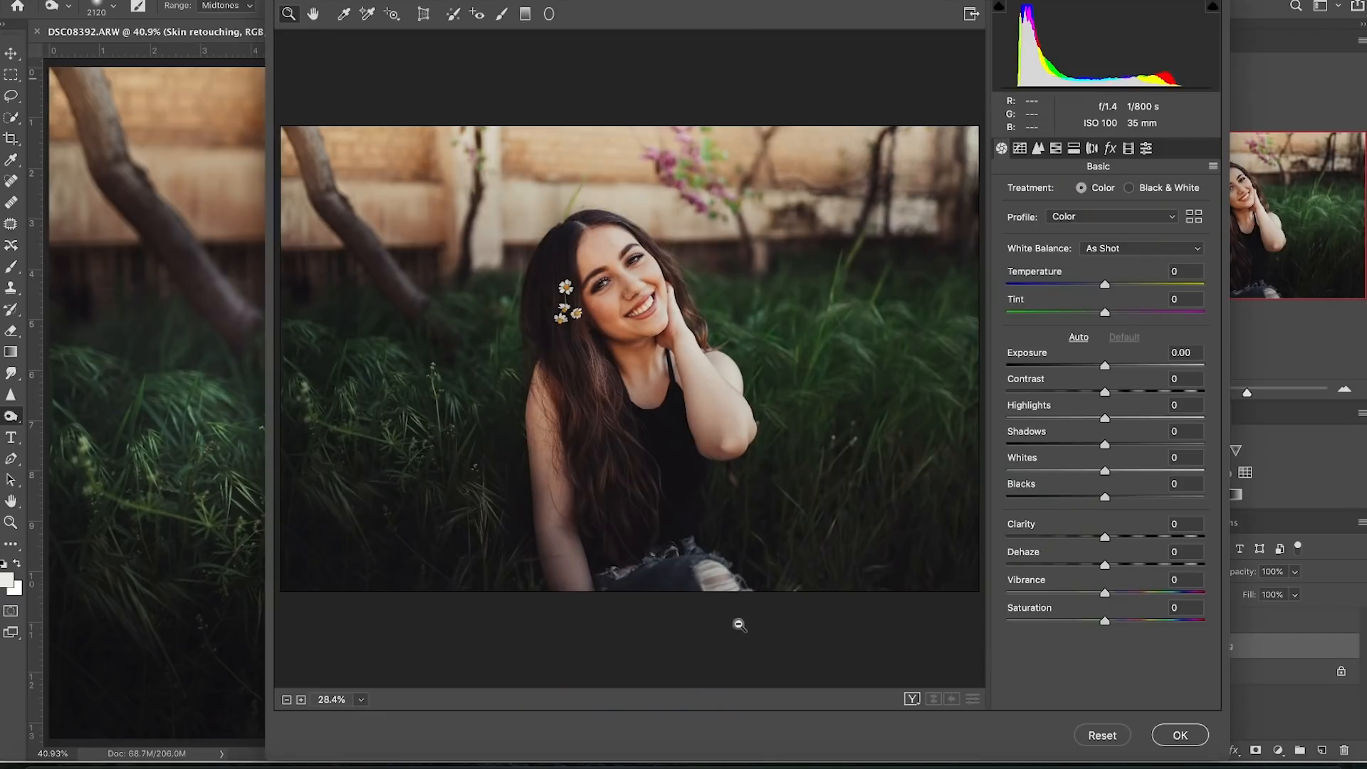
left_click(541, 393, "alt")
left_click(541, 393)
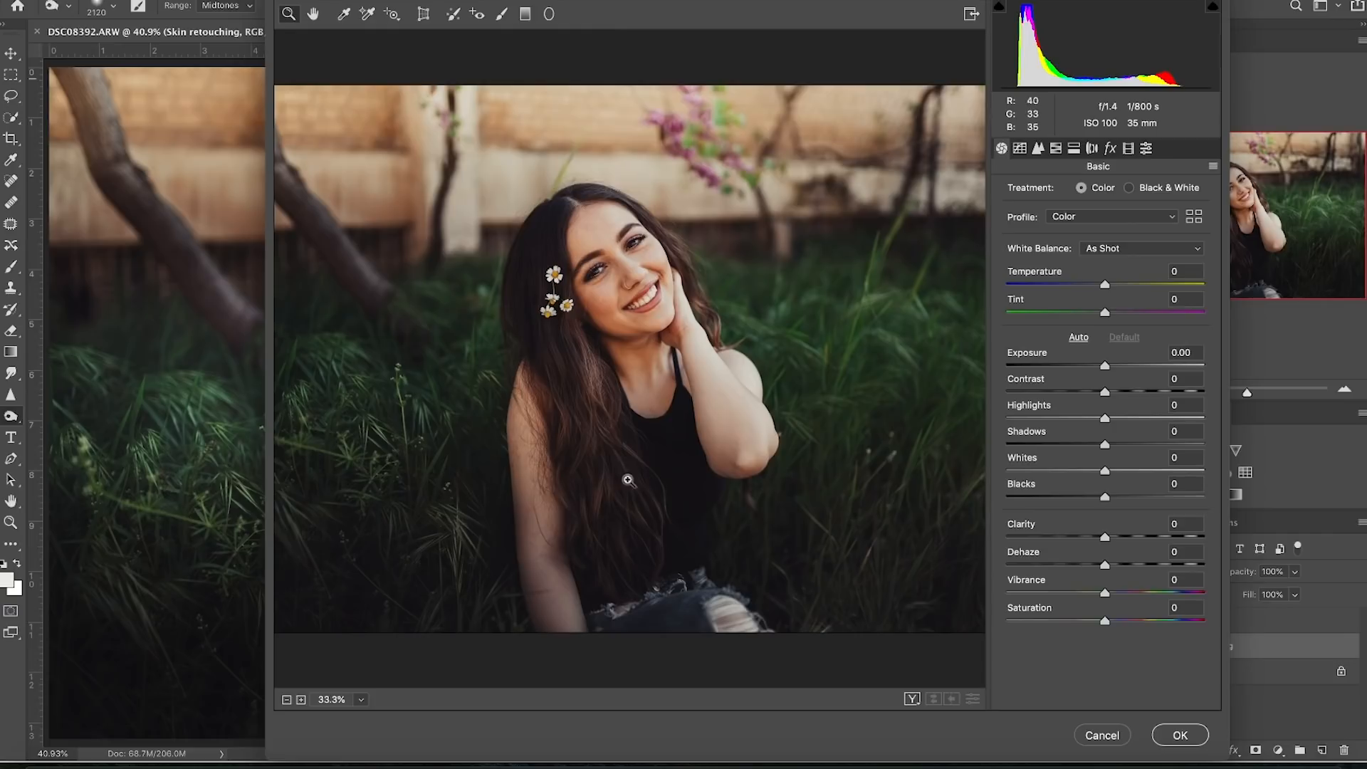
- Drag a graduated filter up over the lower grass, reset its sliders, and set Temperature +10 with slight saturation
left_click(525, 16)
left_click_drag(616, 570, 621, 406)
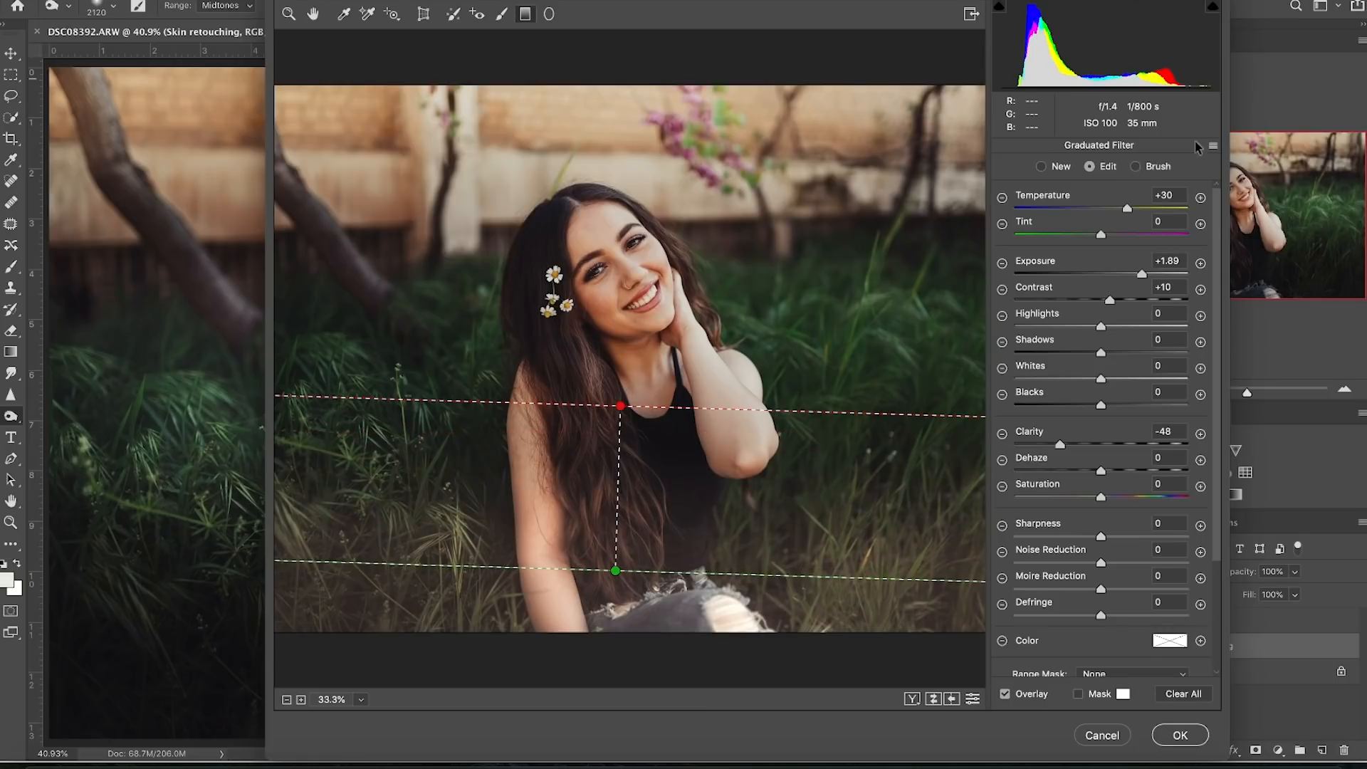
left_click(1211, 148)
left_click(1182, 180)
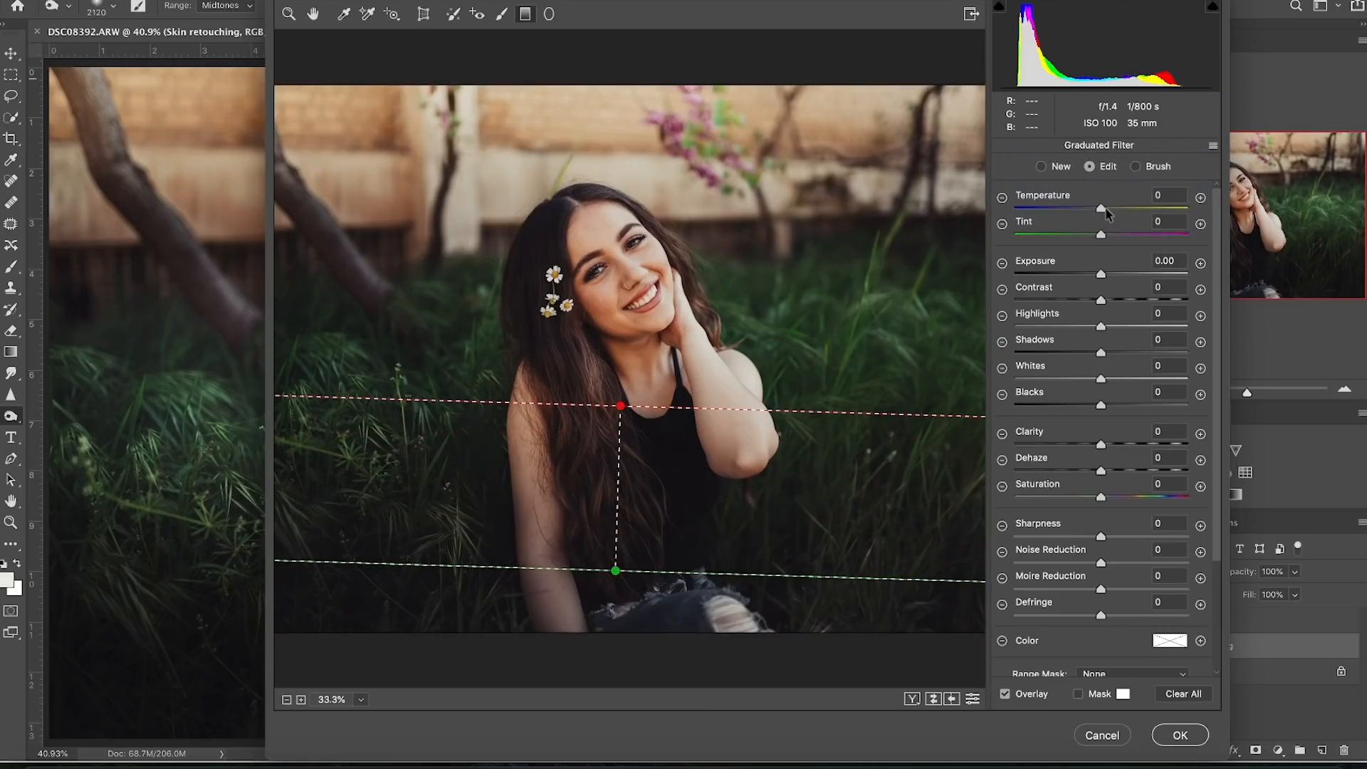
left_click_drag(1112, 211, 1116, 213)
left_click_drag(1101, 496, 1106, 496)
type("0")
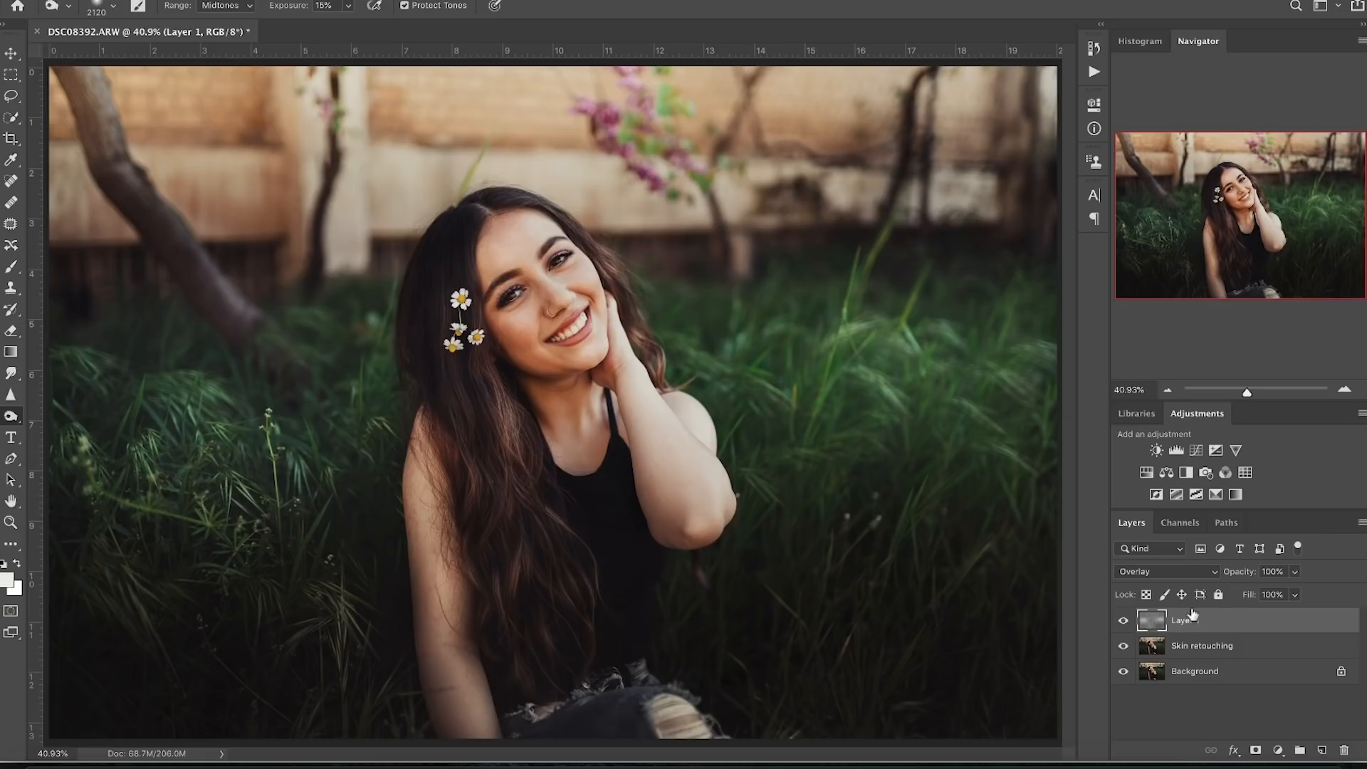
- Lower Layer 1's opacity to about 83%
left_click(1294, 571)
left_click_drag(1297, 594, 1279, 601)
left_click_drag(1279, 596, 1281, 592)
left_click(1122, 622)
- Toggle Layer 1's visibility repeatedly to compare the photo with and without it
left_click(1121, 623)
left_click(1121, 625)
left_click(1120, 625)
left_click(1118, 626)
left_click(1119, 626)
left_click(1119, 626)
left_click(1119, 626)
left_click(1122, 621)
left_click(1121, 621)
left_click(1122, 621)
left_click(1121, 621)
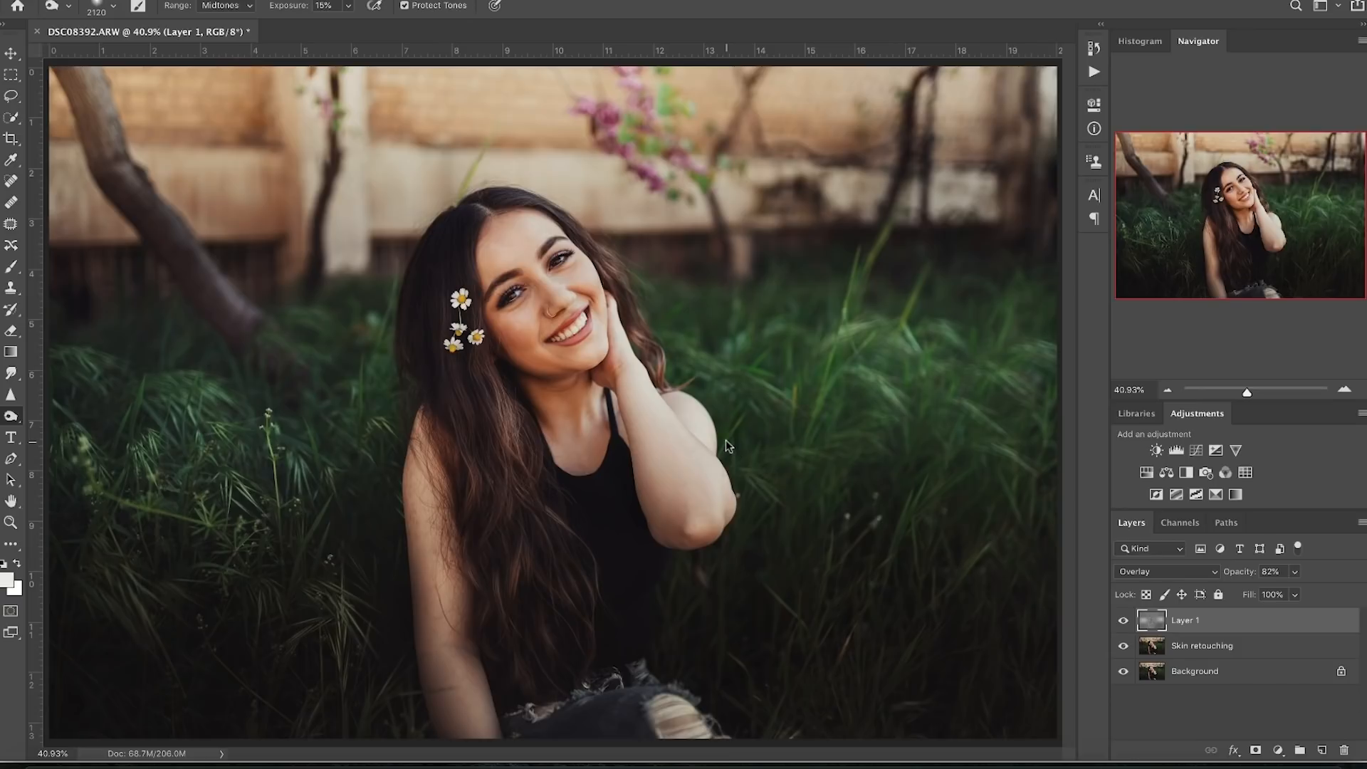
key("super+o")
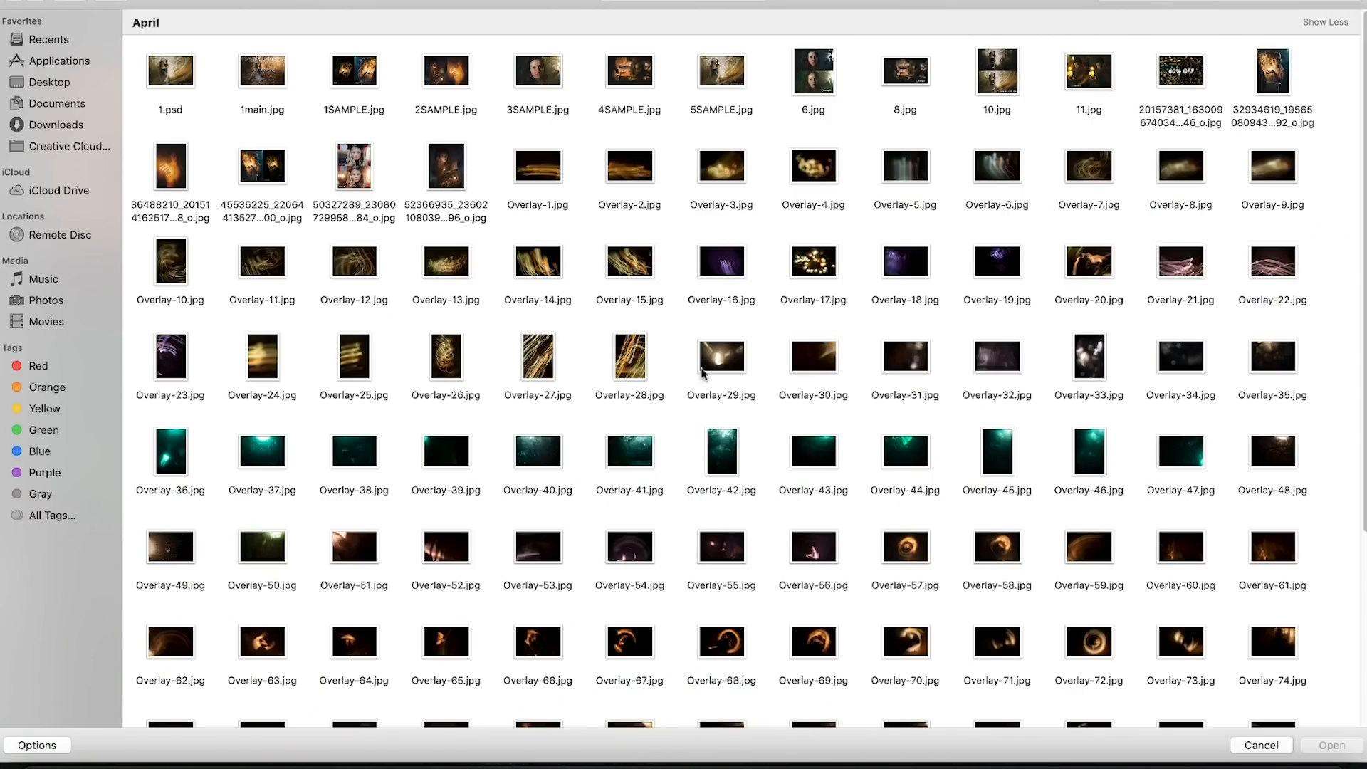
- Preview overlay candidates Overlay-58, Overlay-71 and Overlay-70 at full size
scroll(701, 372, "down", 5)
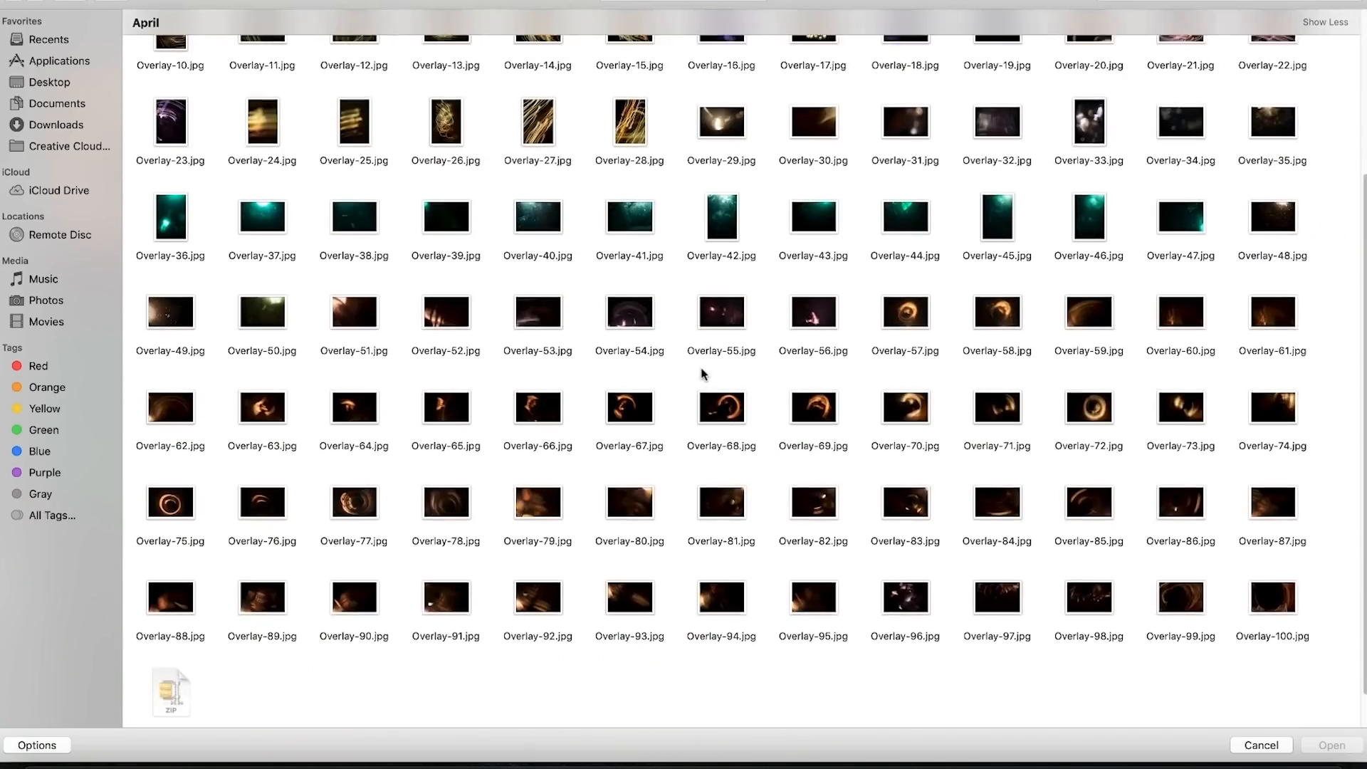
scroll(538, 465, "up", 3)
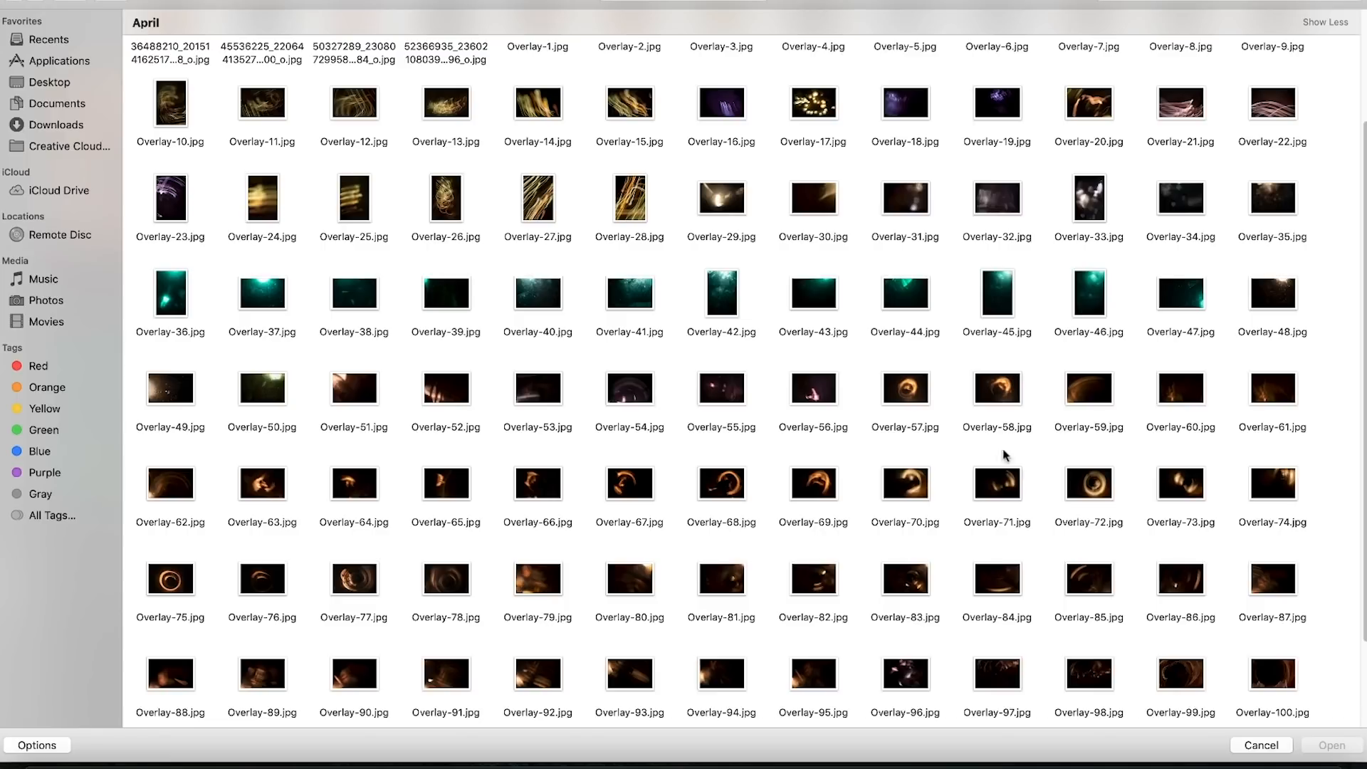
left_click(994, 403)
key("space")
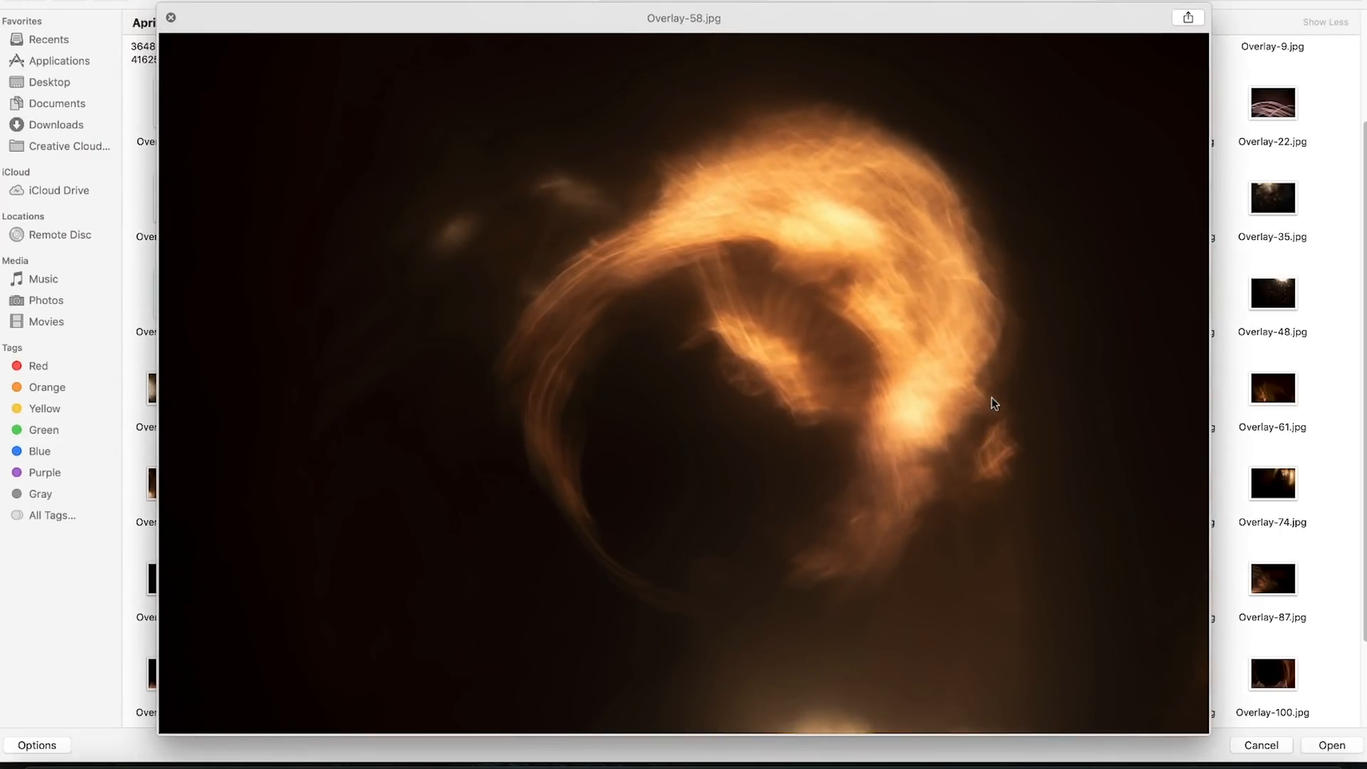
key("Down")
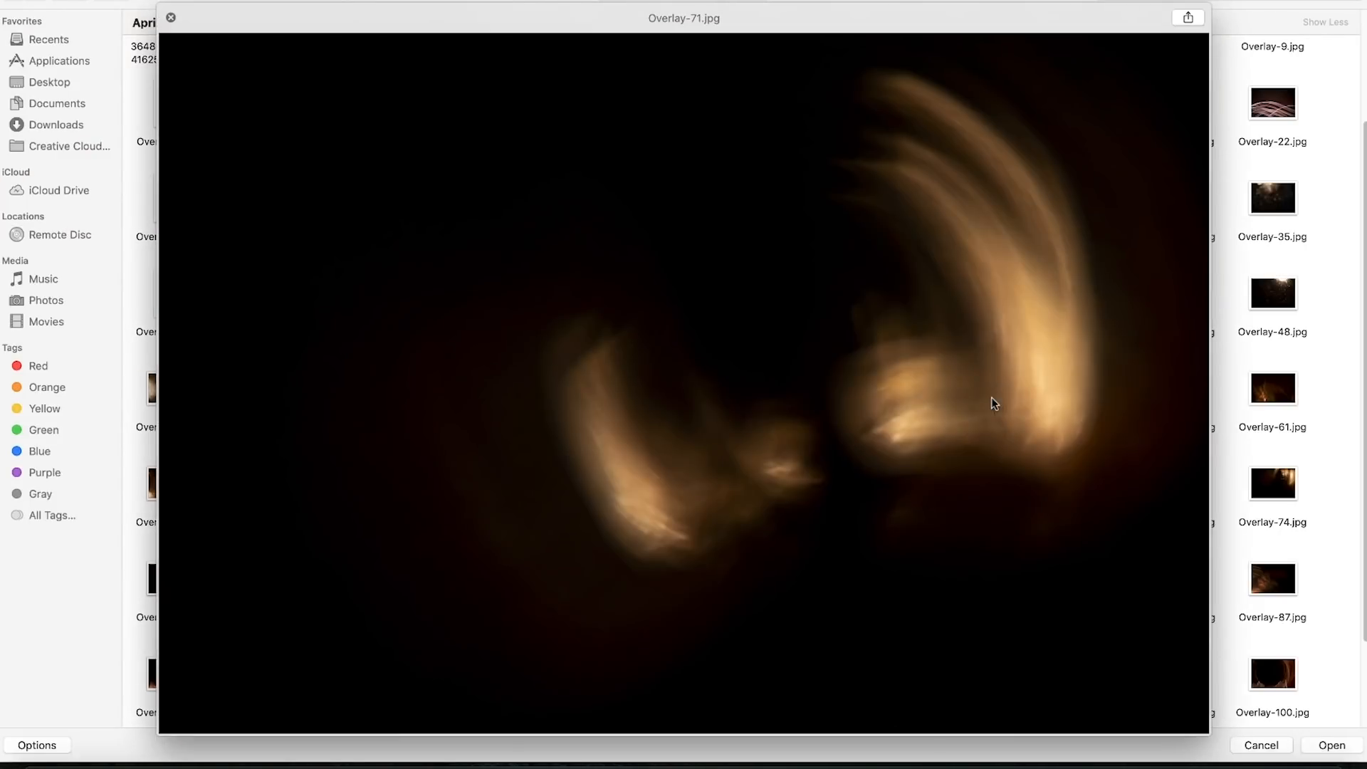
key("Left")
key("space")
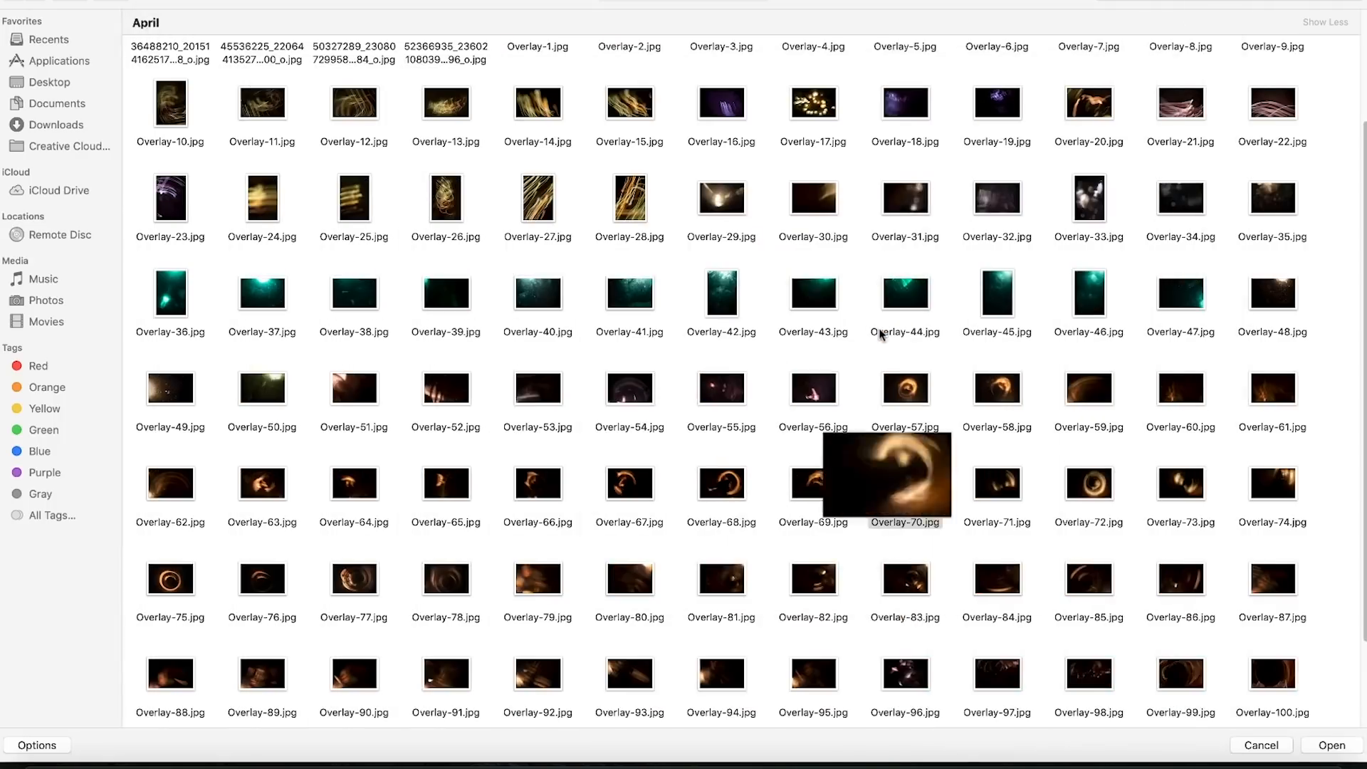
- Preview Overlay-41, Overlay-26, Overlay-27 and Overlay-24 at full size
left_click(643, 297)
key("space")
key("space")
left_click(450, 183)
key("space")
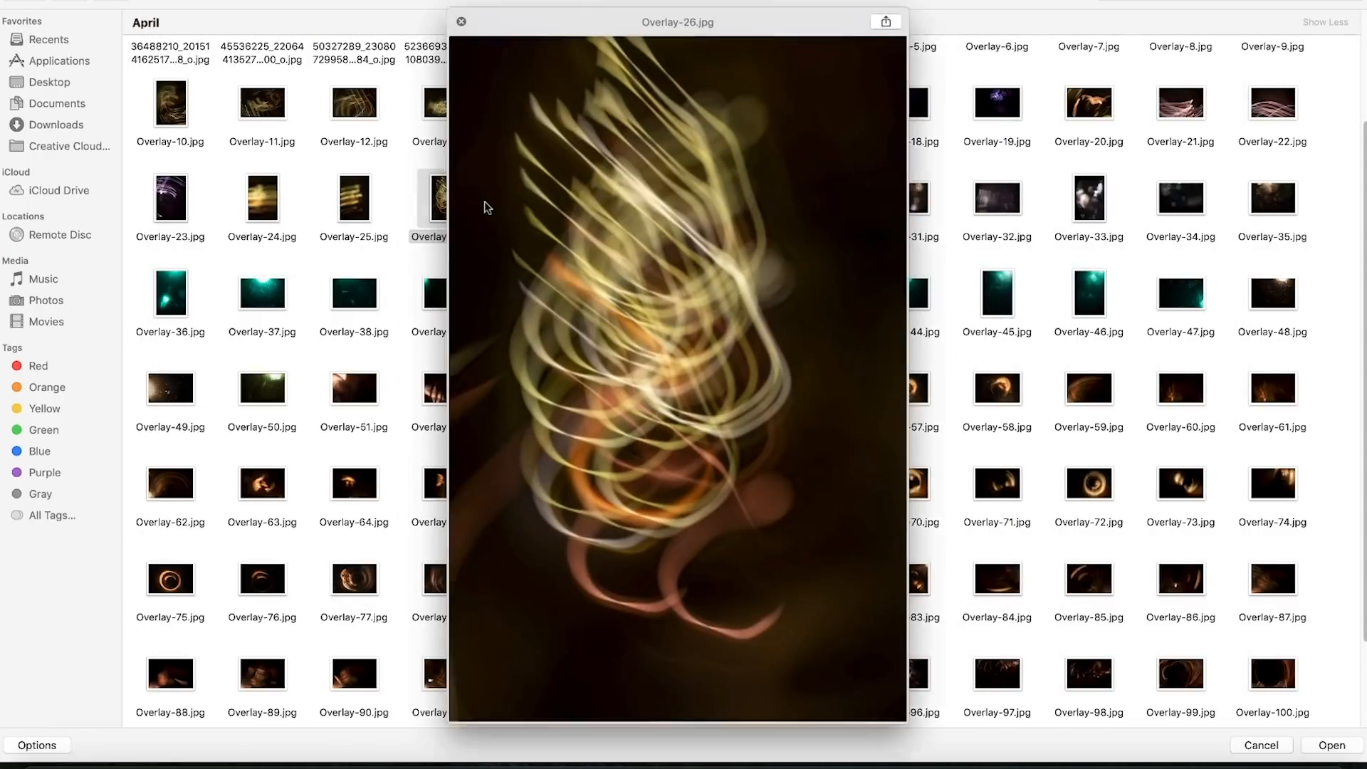
key("Right")
key("space")
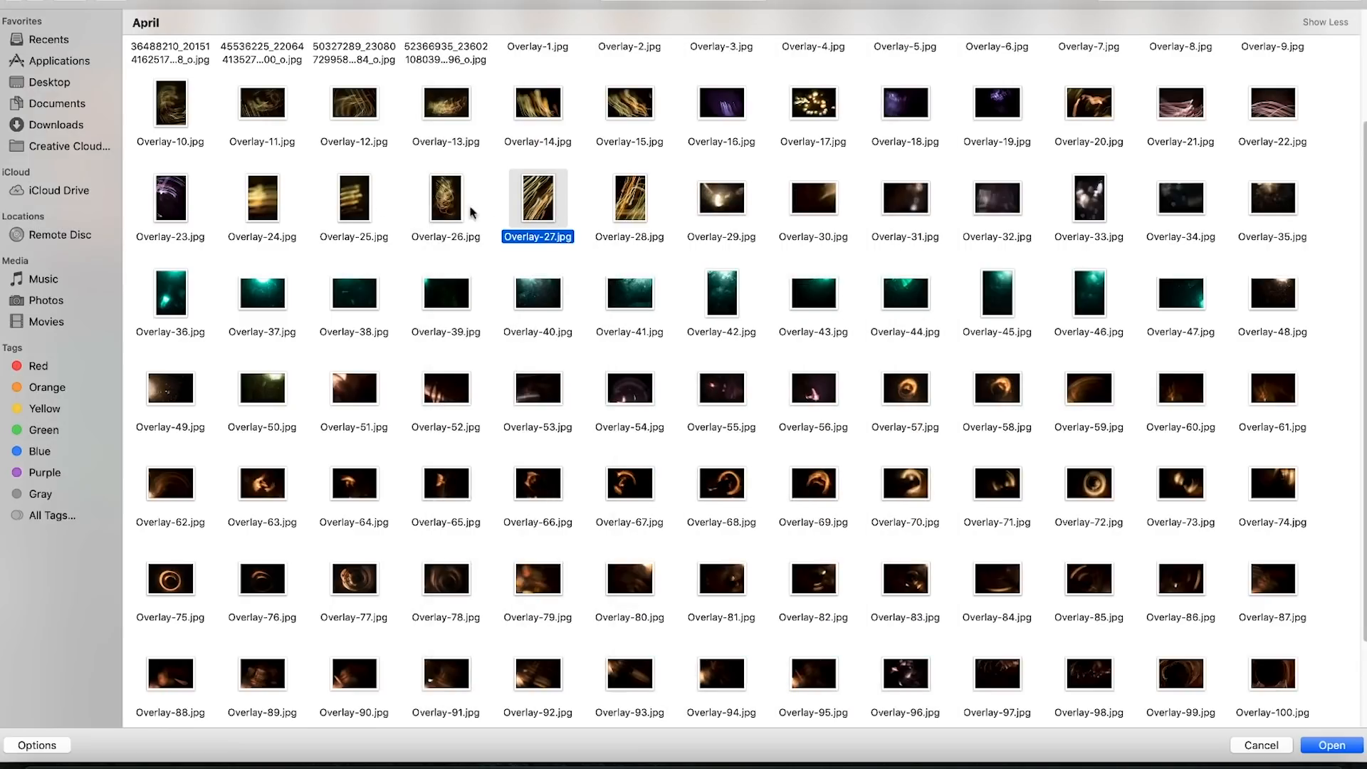
left_click(259, 206)
key("space")
key("space")
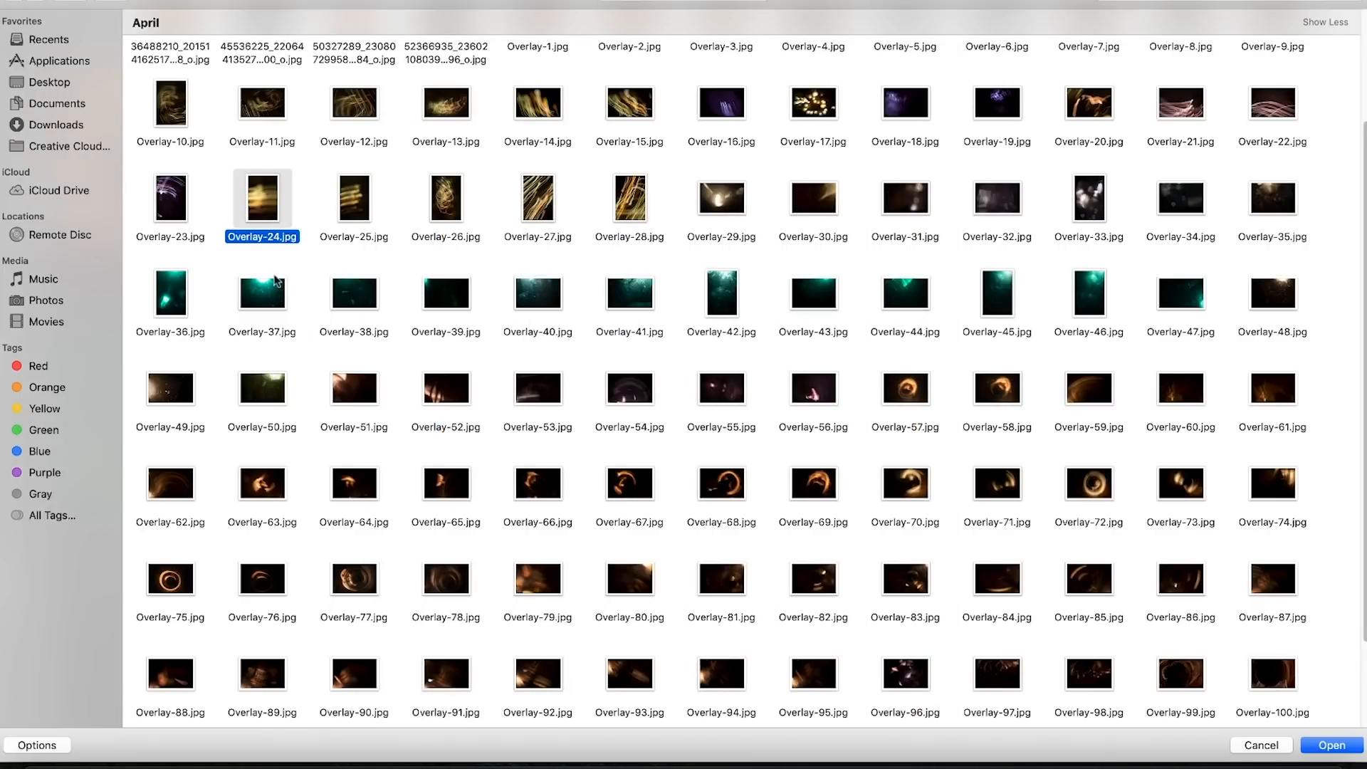
- Preview Overlay-17, Overlay-69, Overlay-68 and Overlay-57 at full size
left_click(822, 118)
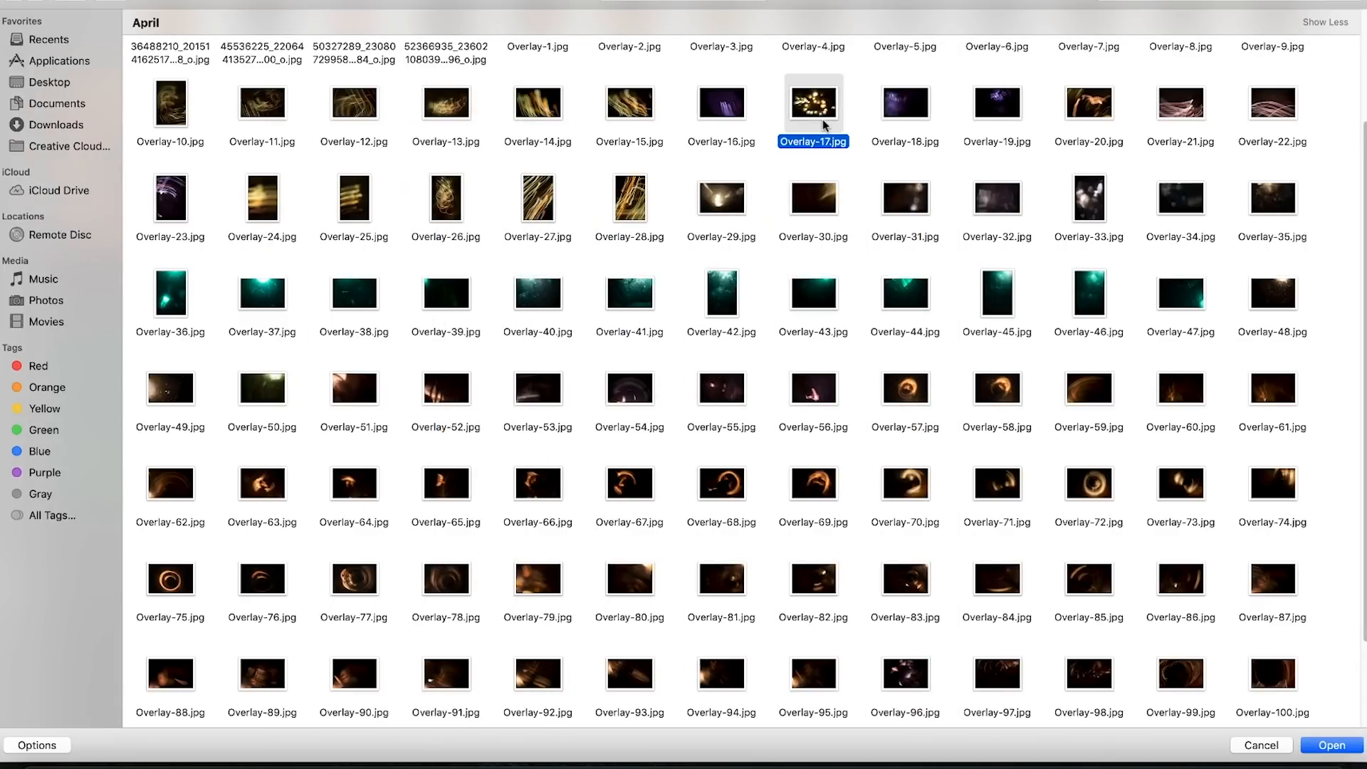
key("space")
key("space")
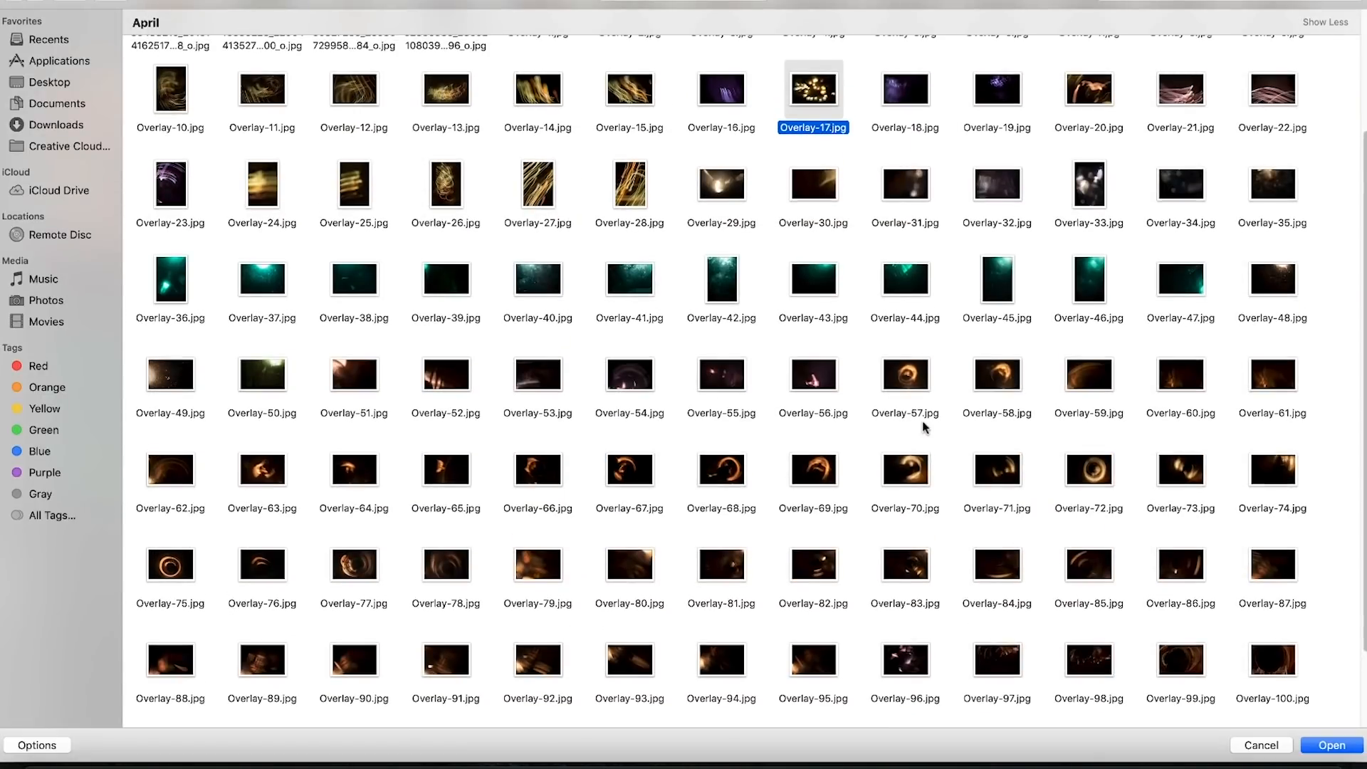
left_click(830, 475)
key("space")
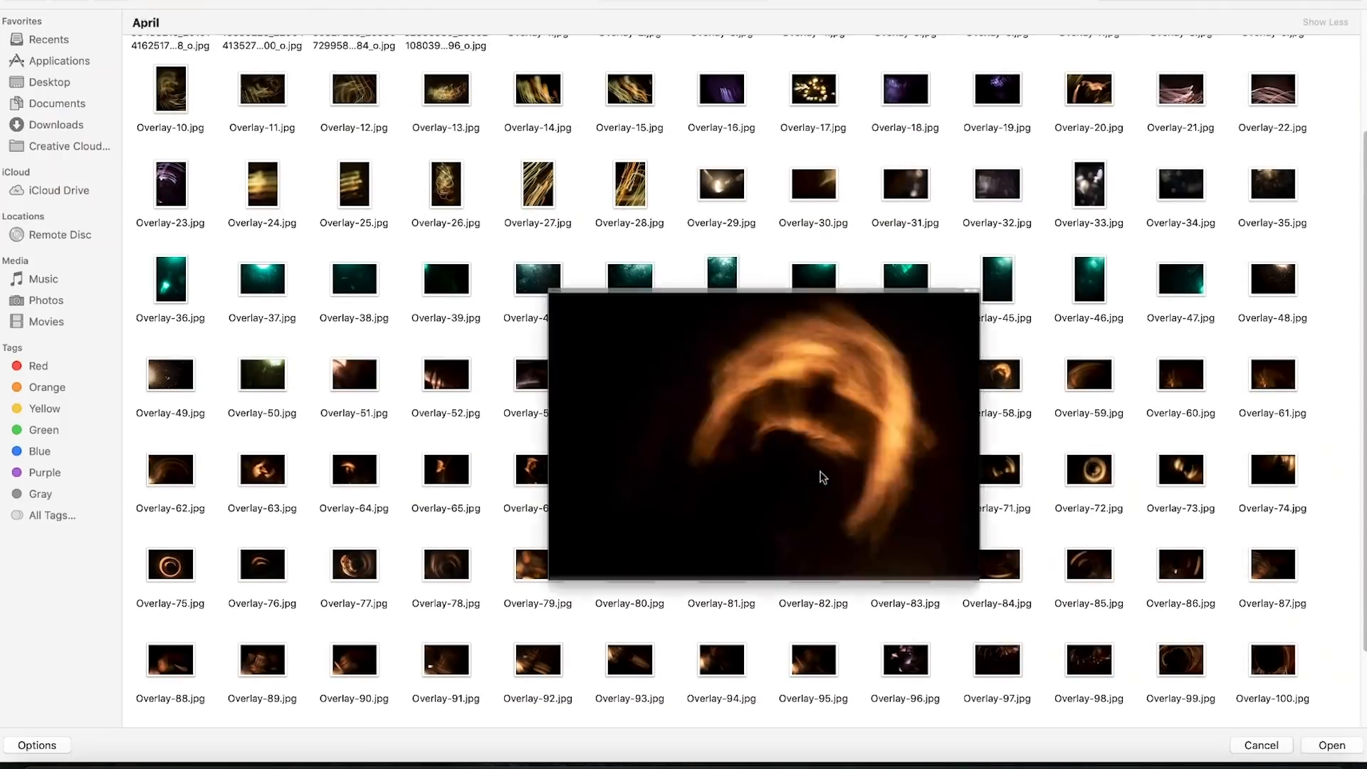
key("space")
left_click(717, 487)
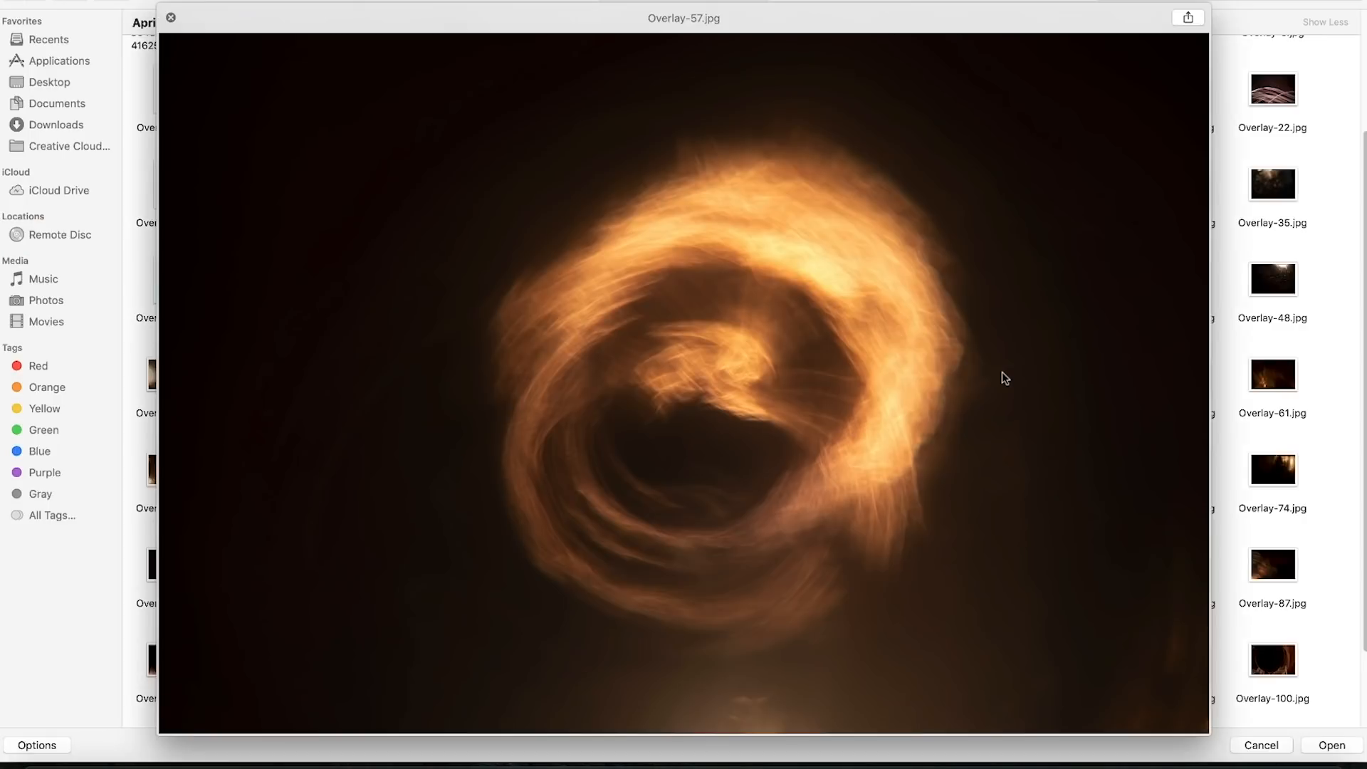
key("Right")
key("Left")
key("space")
- Preview the Overlay-57 swirl once more and open it in Photoshop
left_click(981, 383)
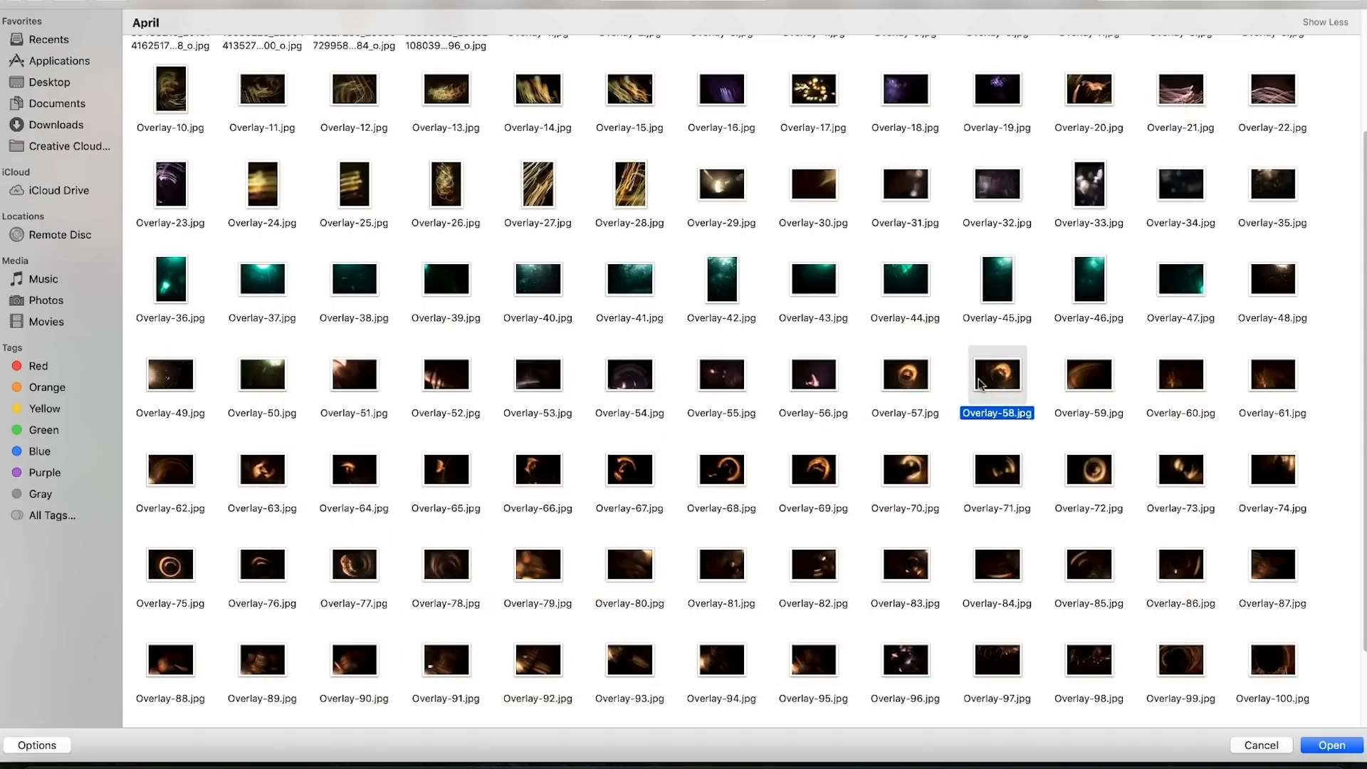
left_click(926, 385)
key("space")
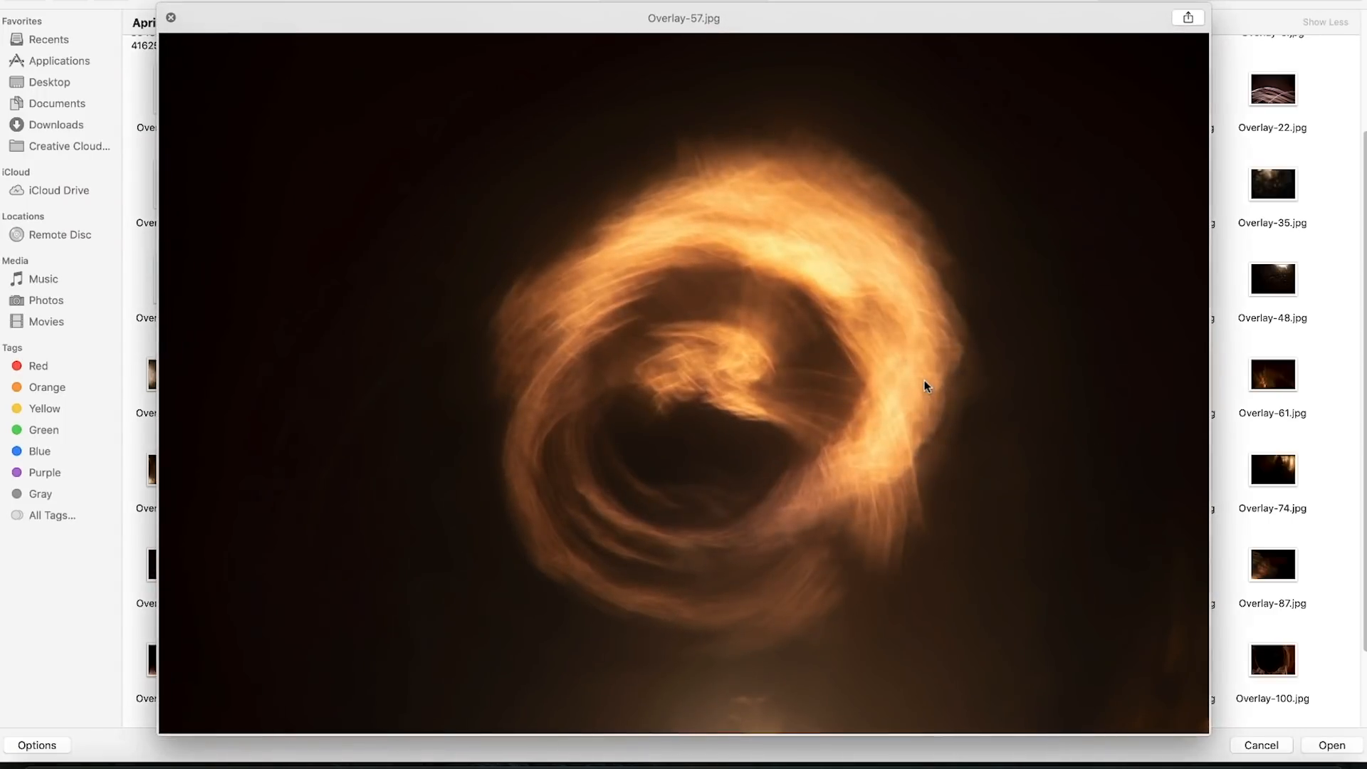
key("space")
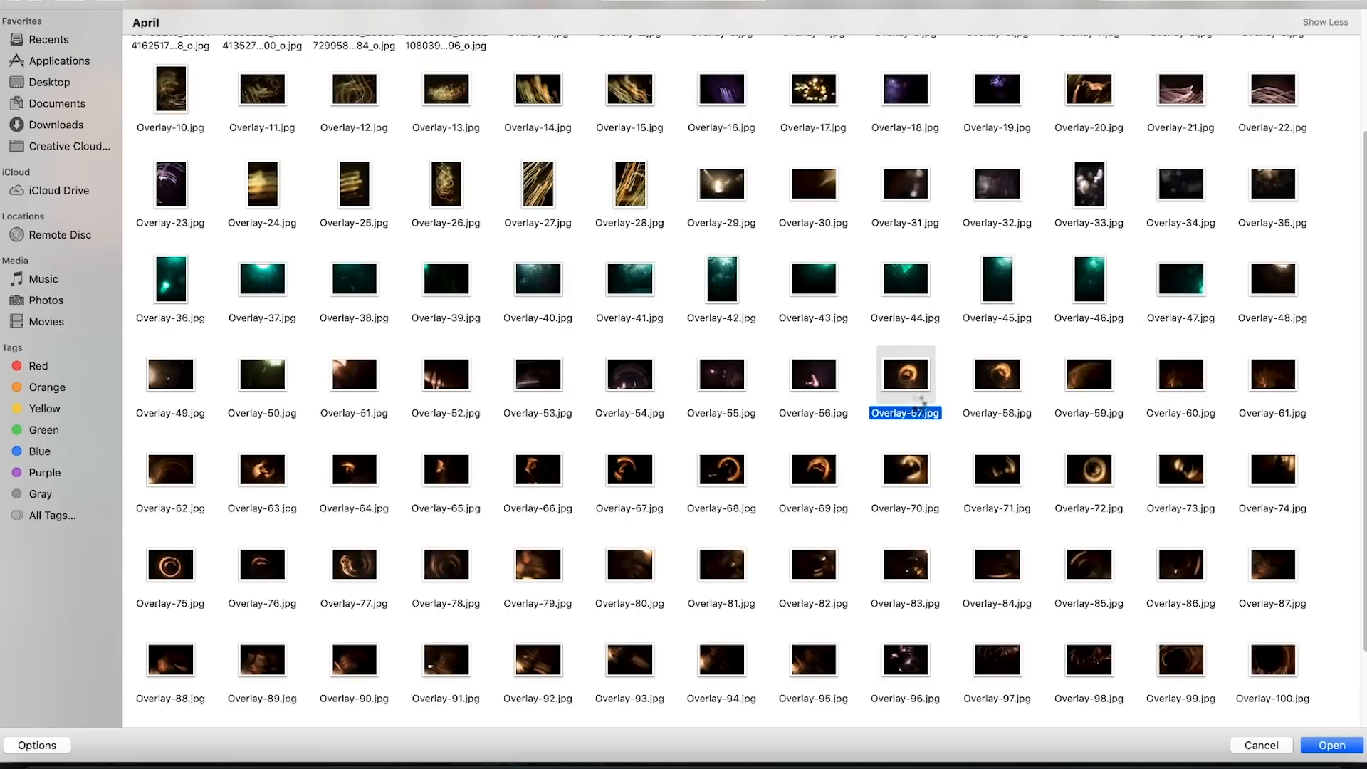
double_click(920, 401)
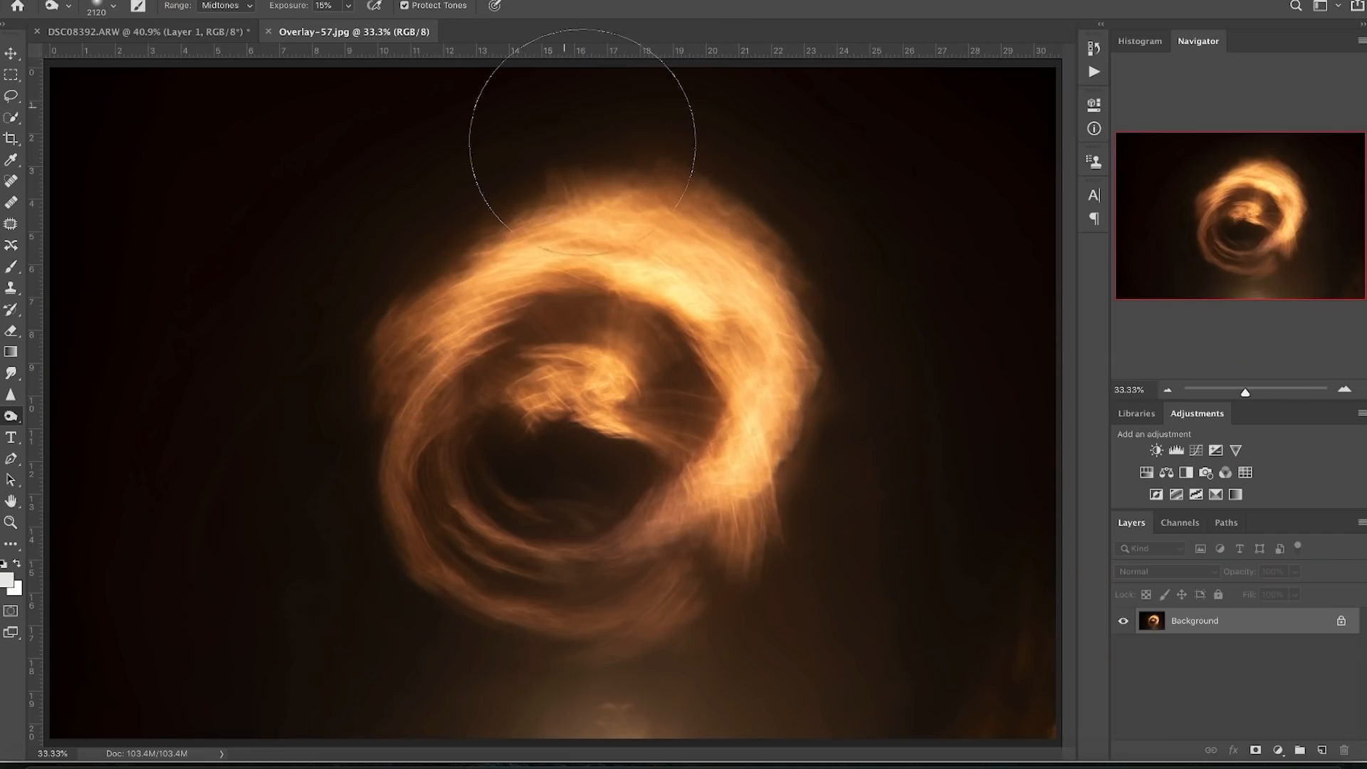
- Float the Overlay-57 window and paste its swirl into the portrait, accepting the profile conversion
key("v")
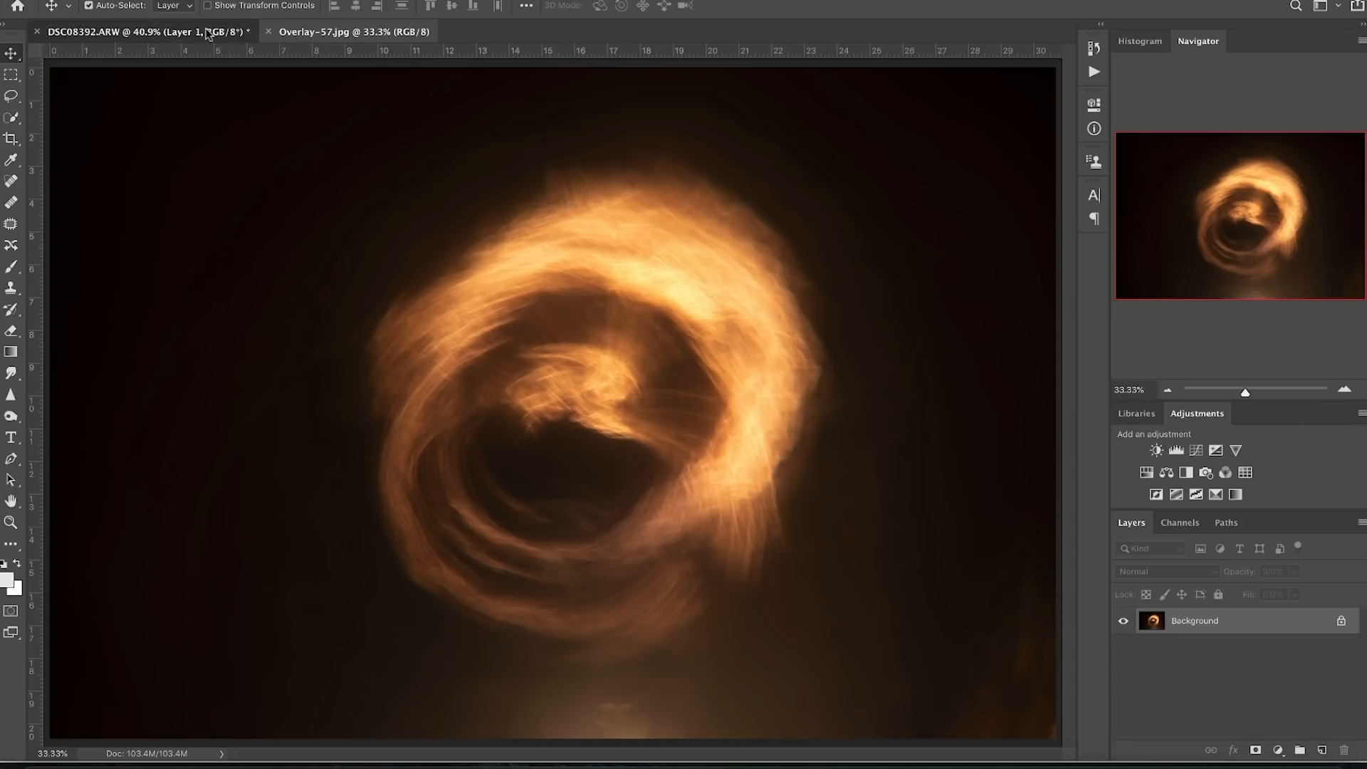
left_click(245, 29)
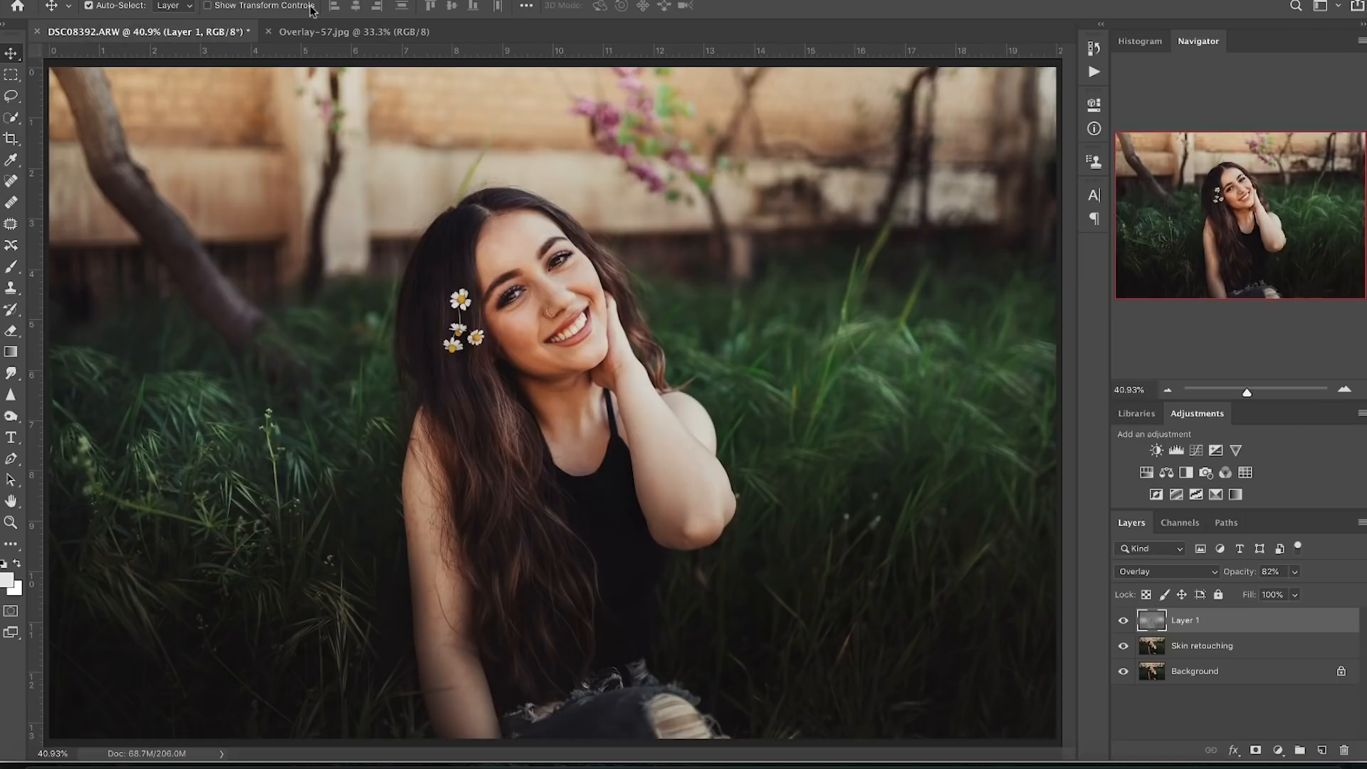
left_click(386, 29)
left_click_drag(384, 28, 349, 306)
key("ctrl+v")
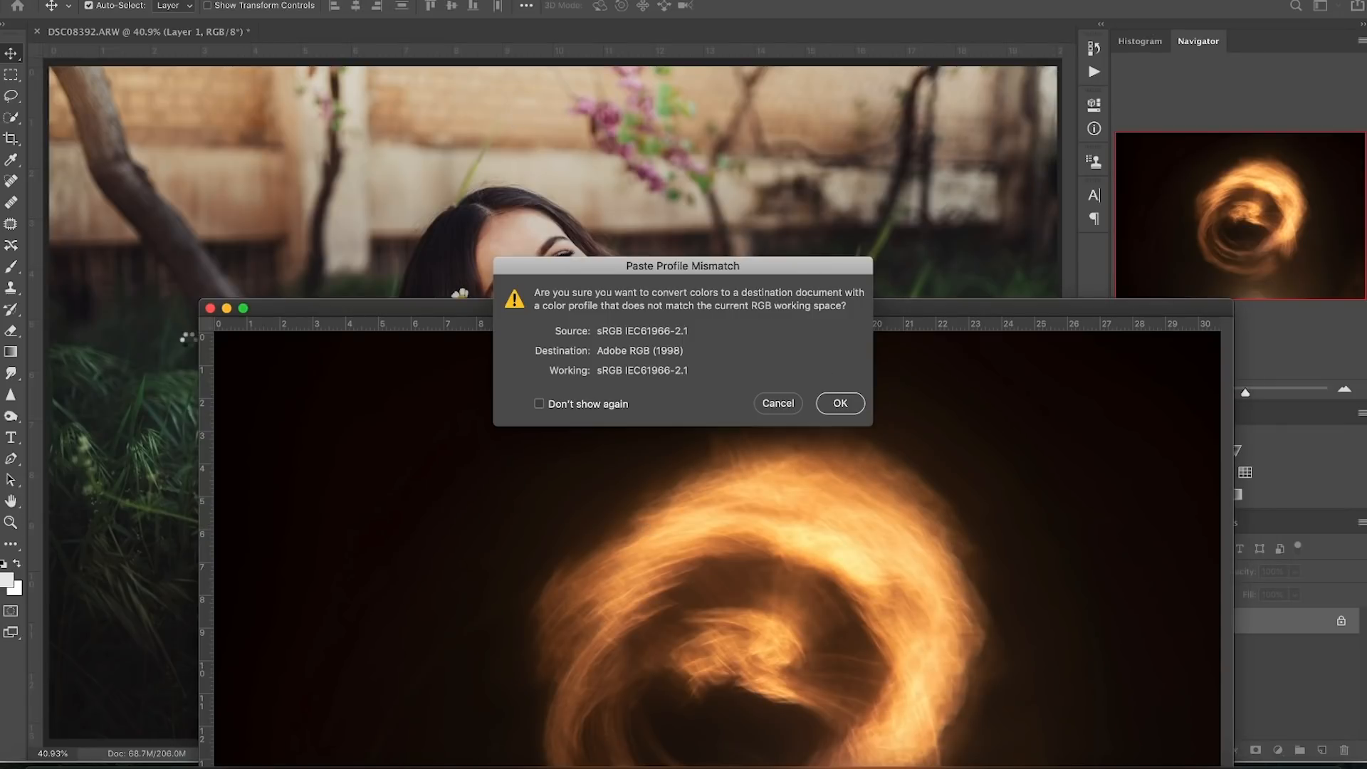
left_click(840, 403)
left_click_drag(550, 360, 457, 372)
- Scale the swirl layer to about 70%, place it at top-right, and set its blend mode to Screen
key("ctrl+t")
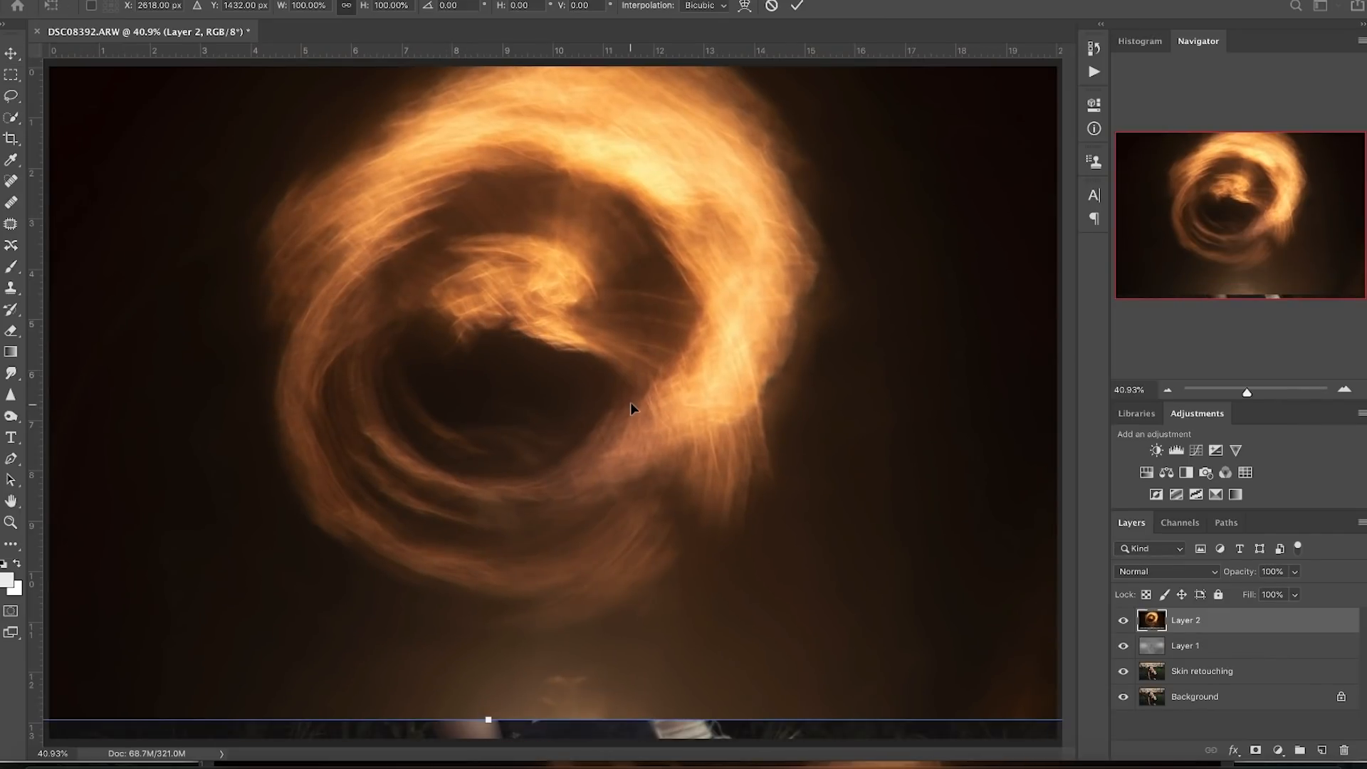
key("ctrl+minus")
key("ctrl+minus")
key("ctrl+minus")
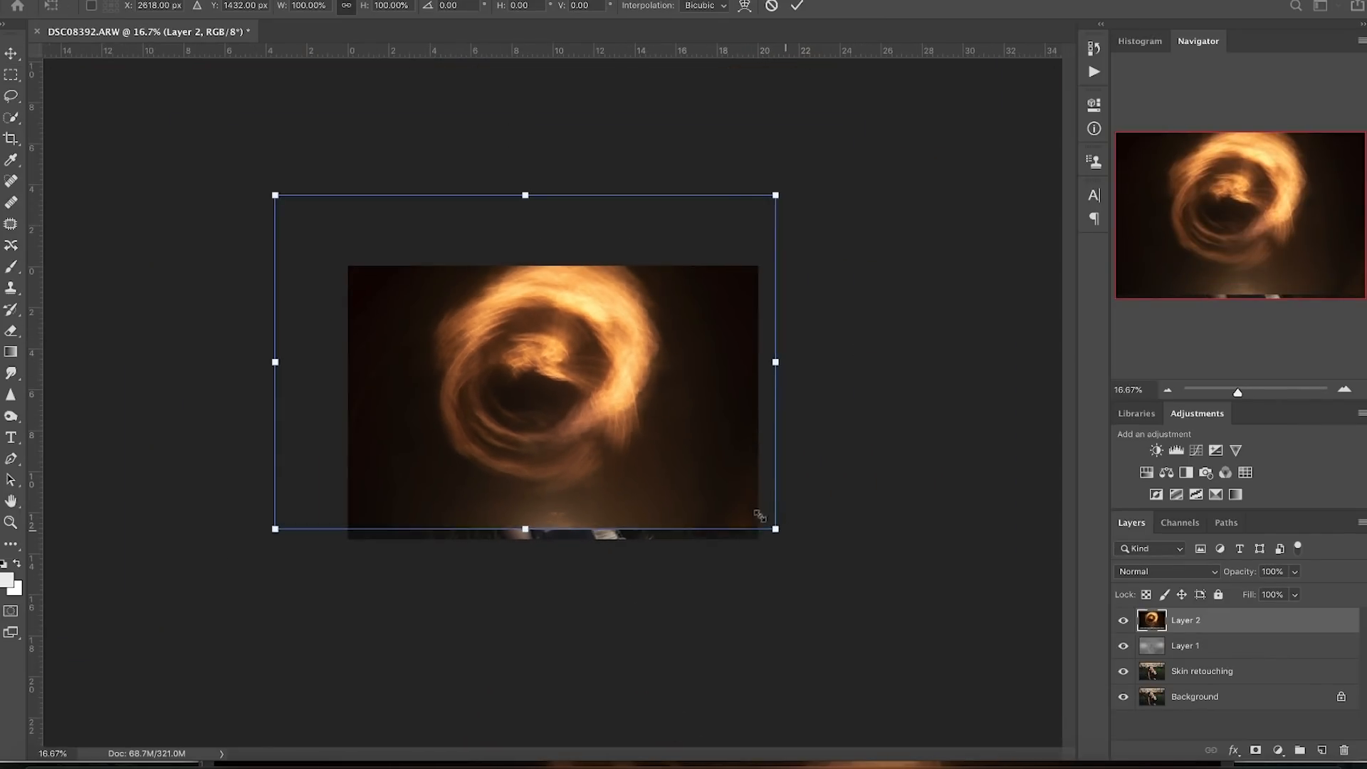
left_click_drag(760, 515, 621, 424)
left_click_drag(565, 381, 814, 341)
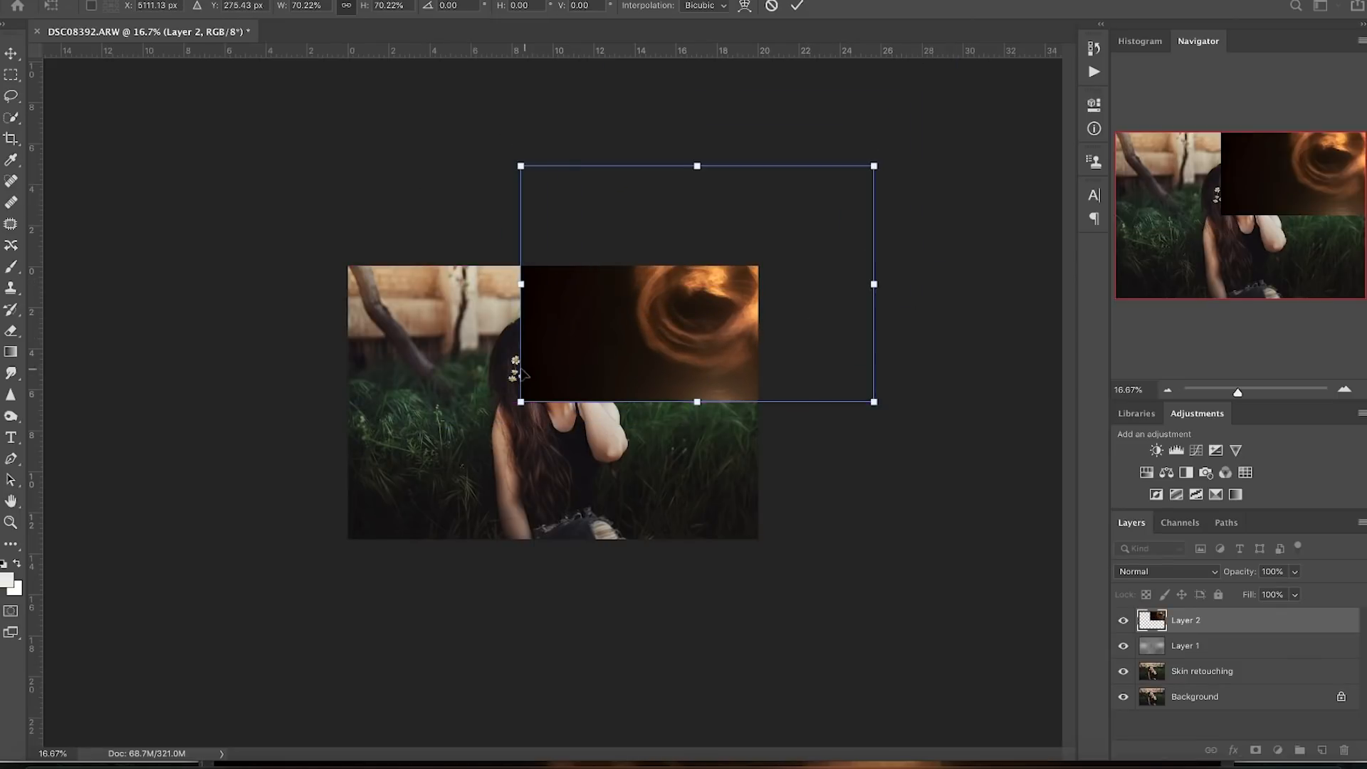
key("Return")
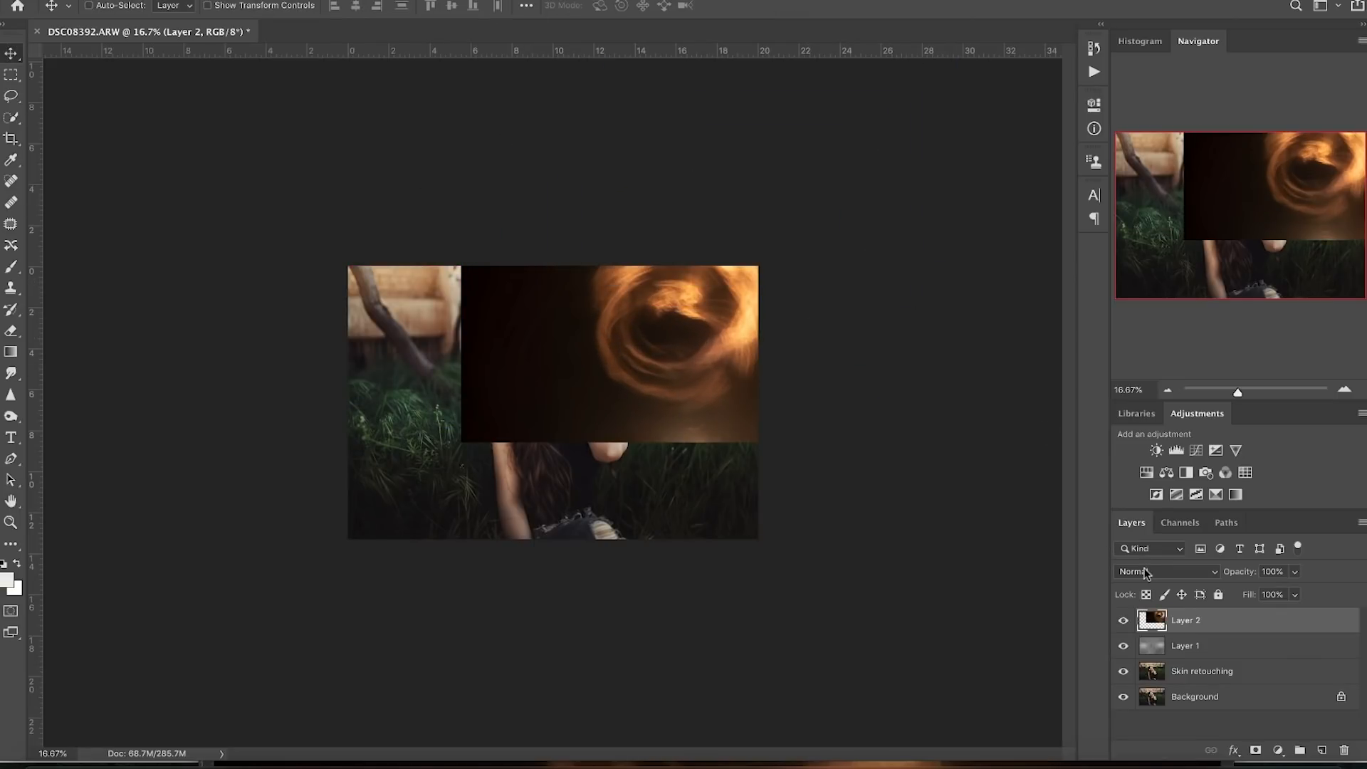
key("ctrl+0")
left_click(1147, 572)
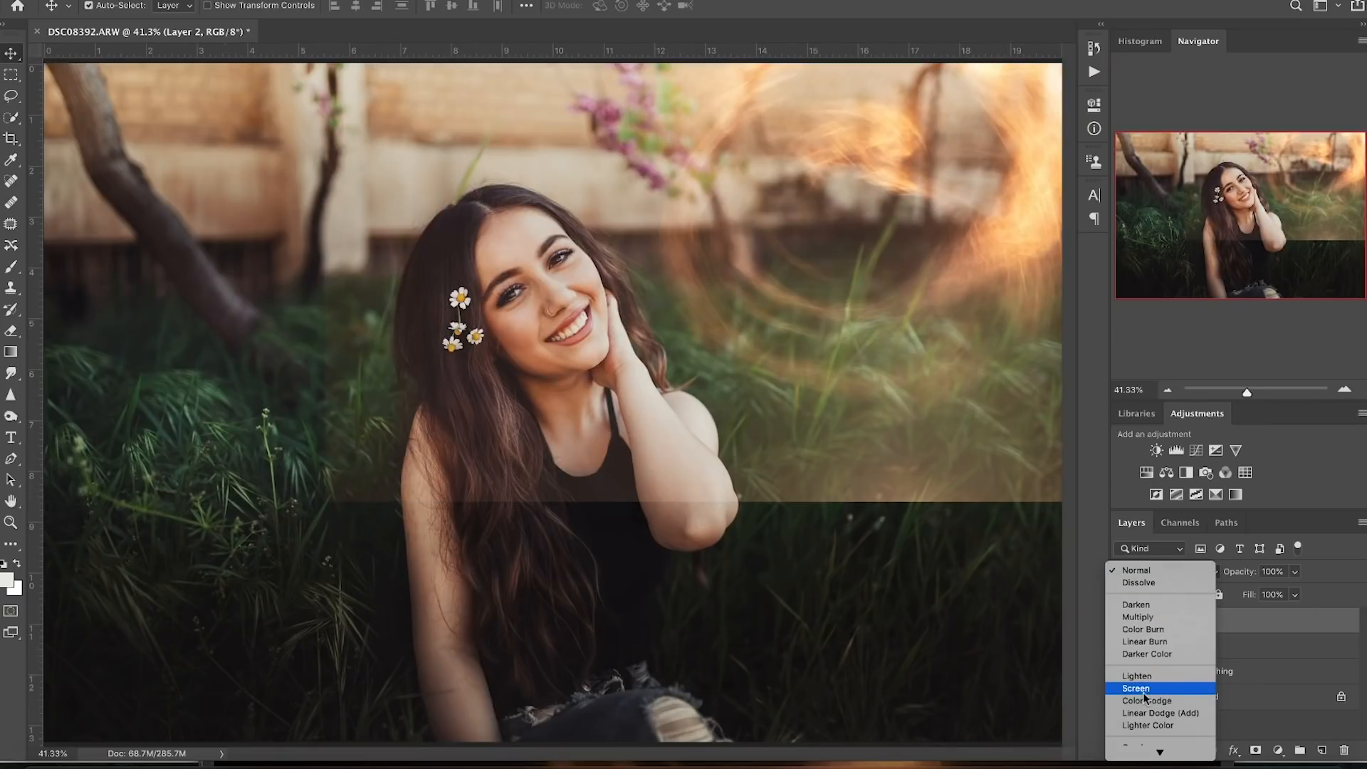
left_click(1144, 694)
mouse_move(931, 379)
left_mouse_down()
mouse_move(901, 388)
mouse_move(963, 373)
mouse_move(939, 368)
left_mouse_up()
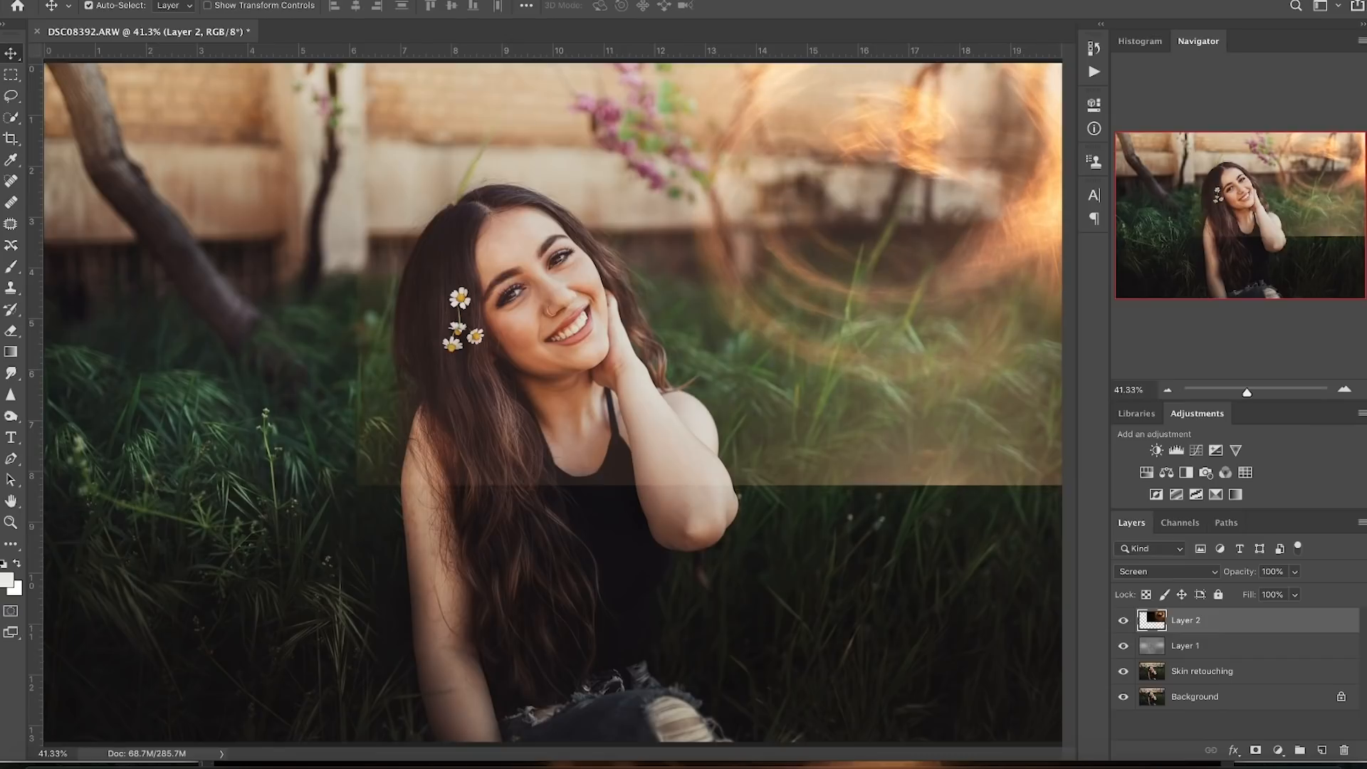
- Apply a Gaussian Blur of about 435.6 px radius to the swirl layer
left_click(398, 1)
mouse_move(442, 152)
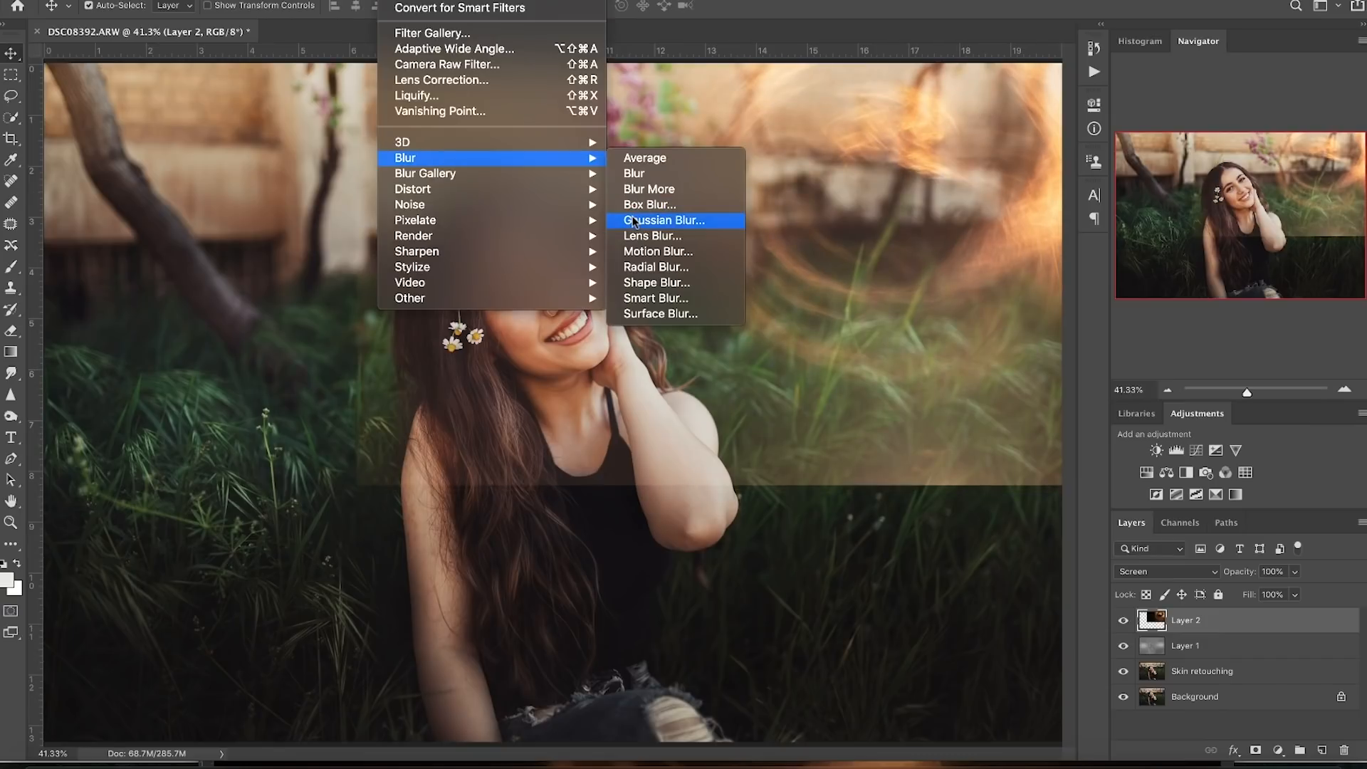
left_click(663, 220)
left_click_drag(250, 417, 249, 417)
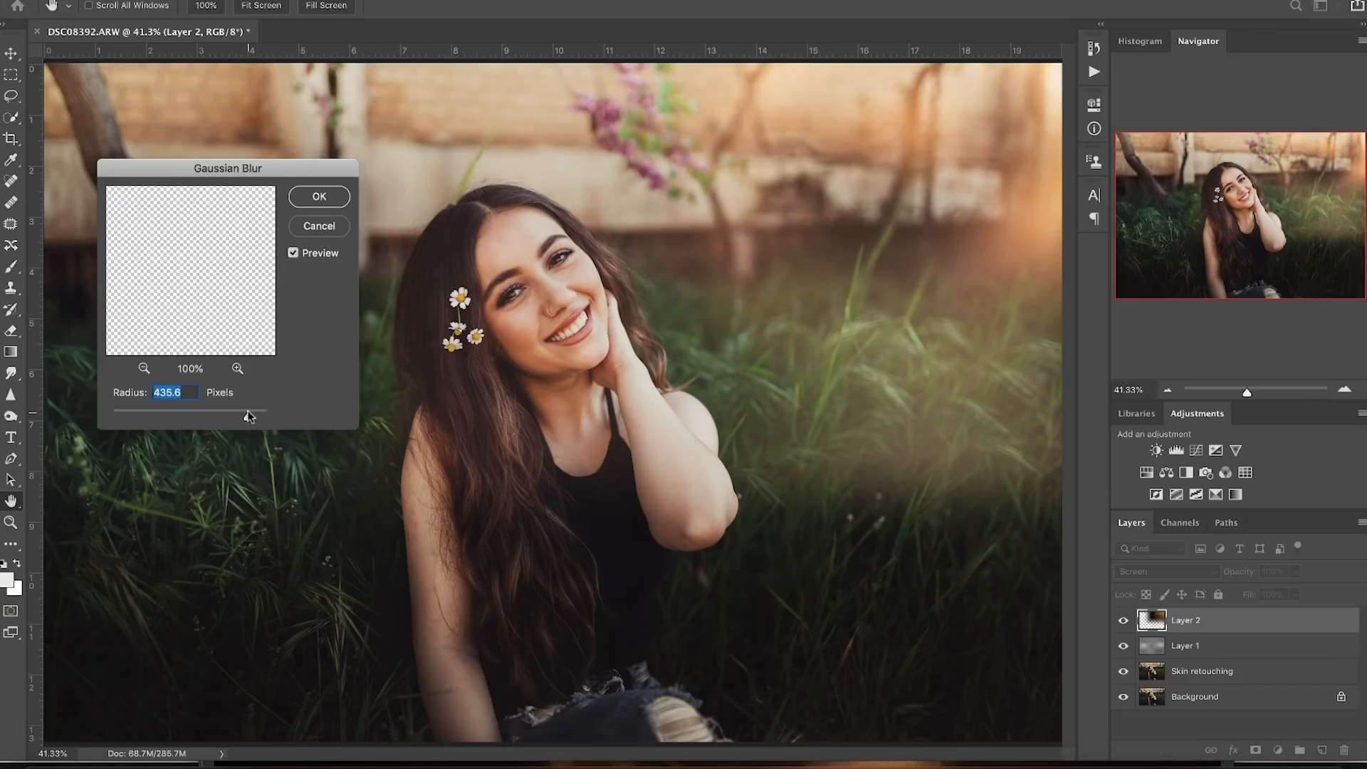
- Toggle Layer 2's visibility to compare the glow, then nudge its position slightly
left_click(1124, 621)
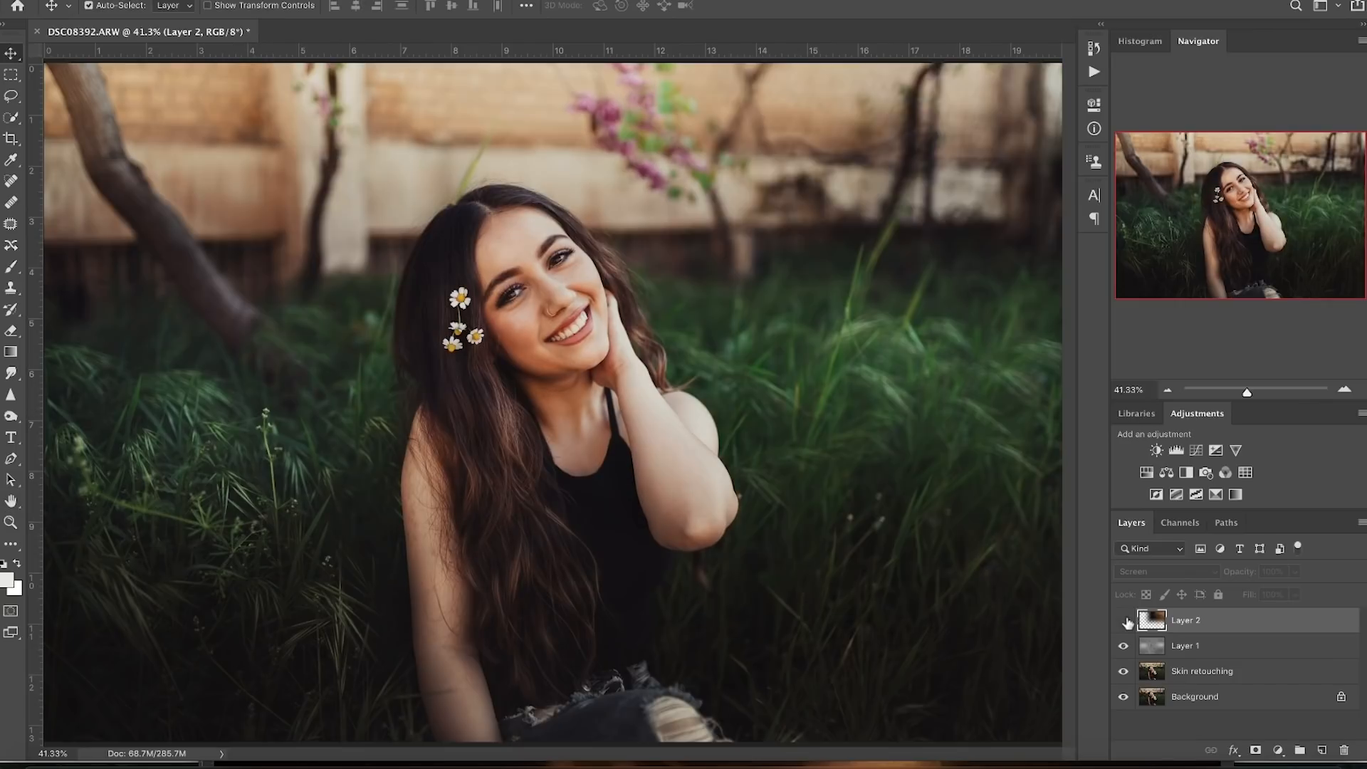
left_click(1124, 621)
left_click(1124, 621)
left_click(1124, 621)
left_click(1124, 622)
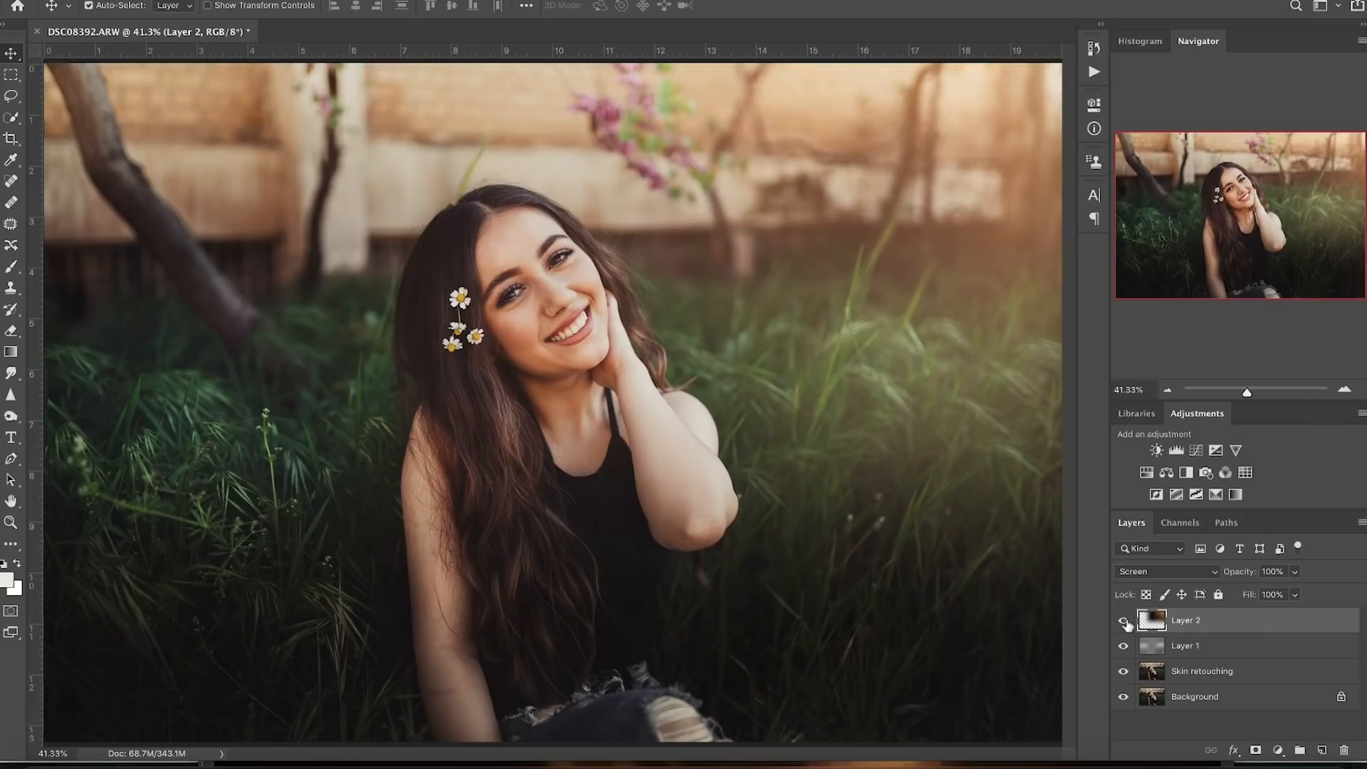
left_click(1124, 622)
left_click(1124, 621)
left_click(1124, 622)
left_click(1124, 622)
left_click_drag(909, 253, 946, 261)
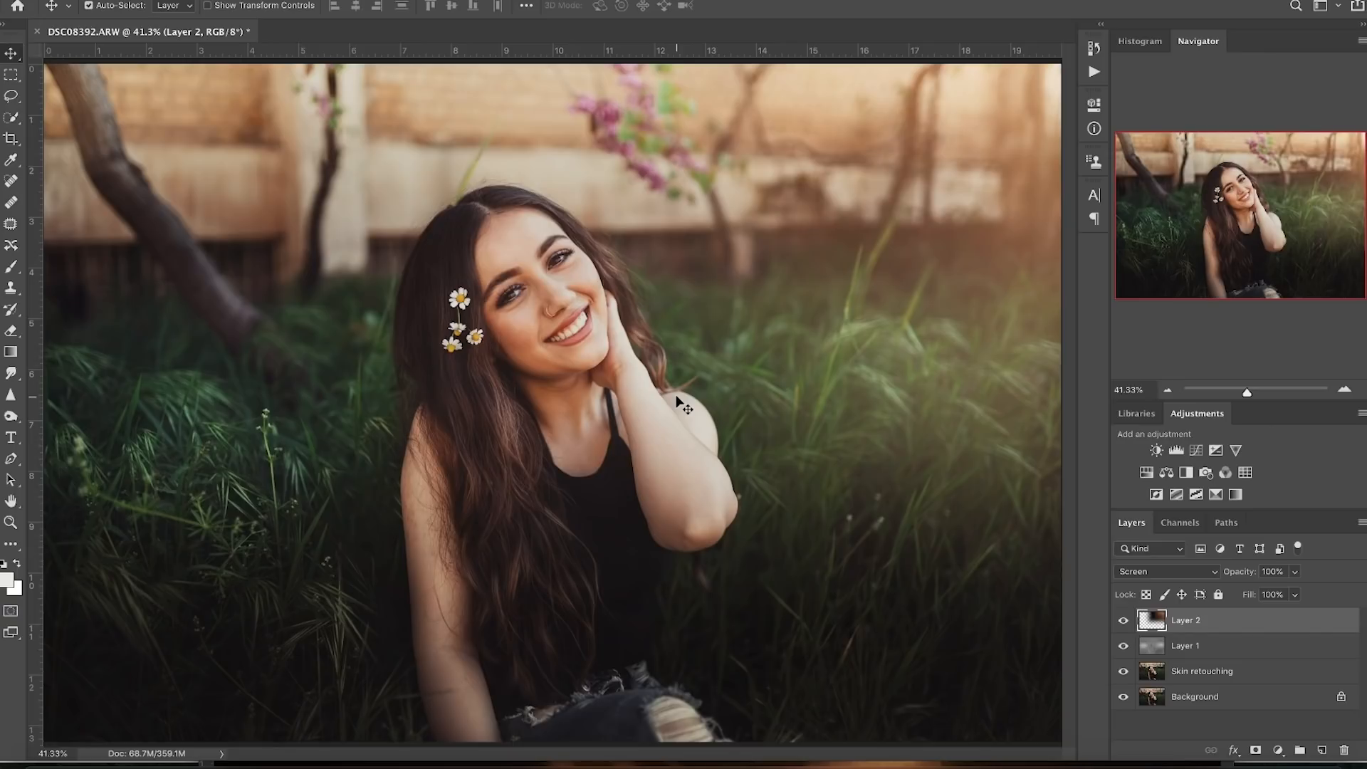
- Stamp all visible layers into a new top layer and name it Final
key("ctrl")
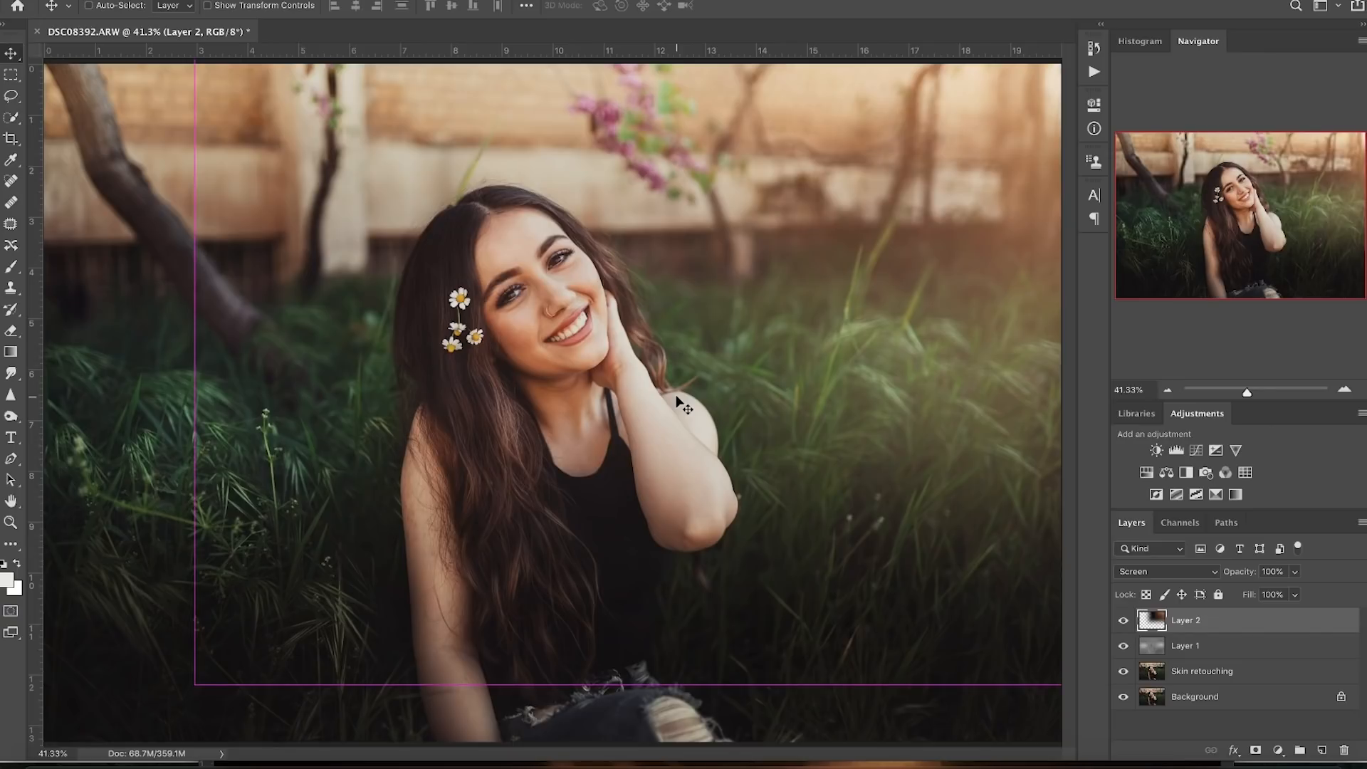
key("ctrl+shift+super+e")
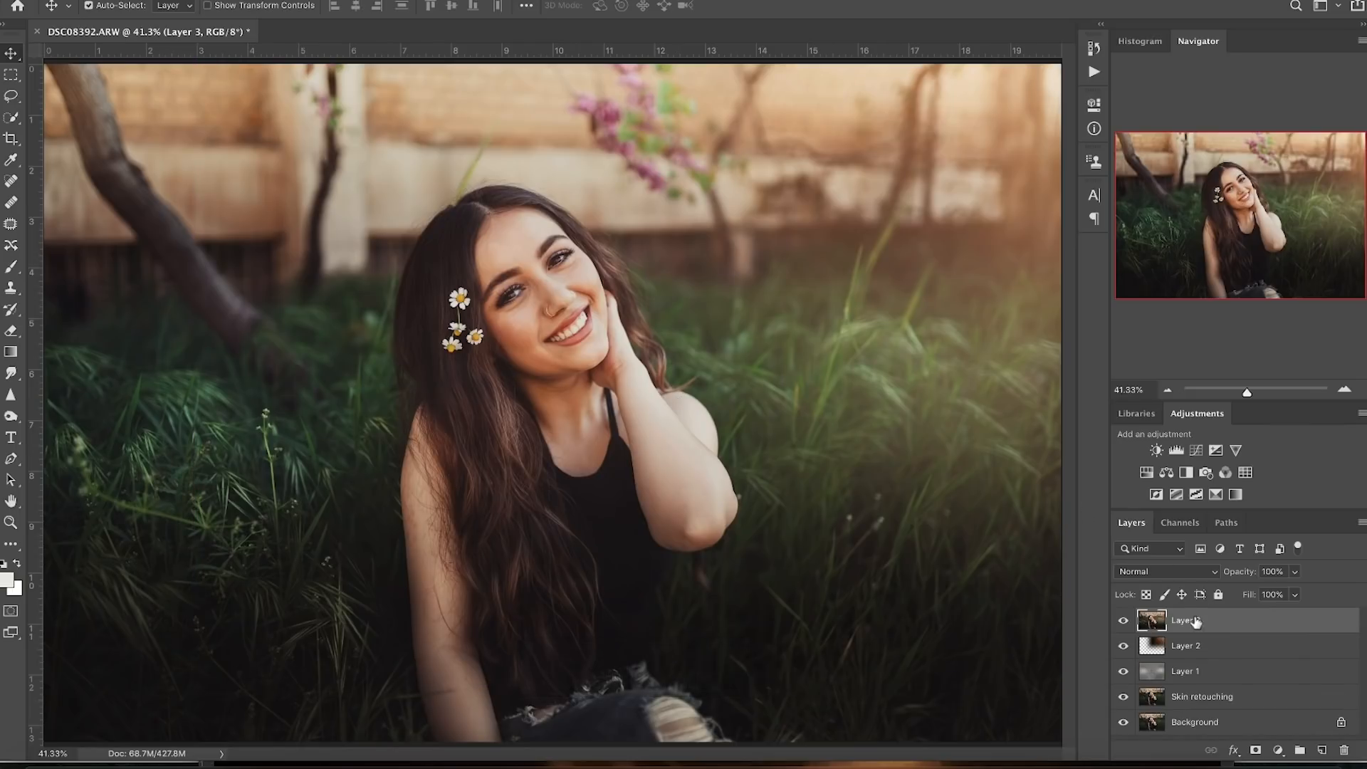
type("Final")
key("Return")
- Open the Camera Raw Filter on the Final layer with its Detail panel showing
left_click(390, 0)
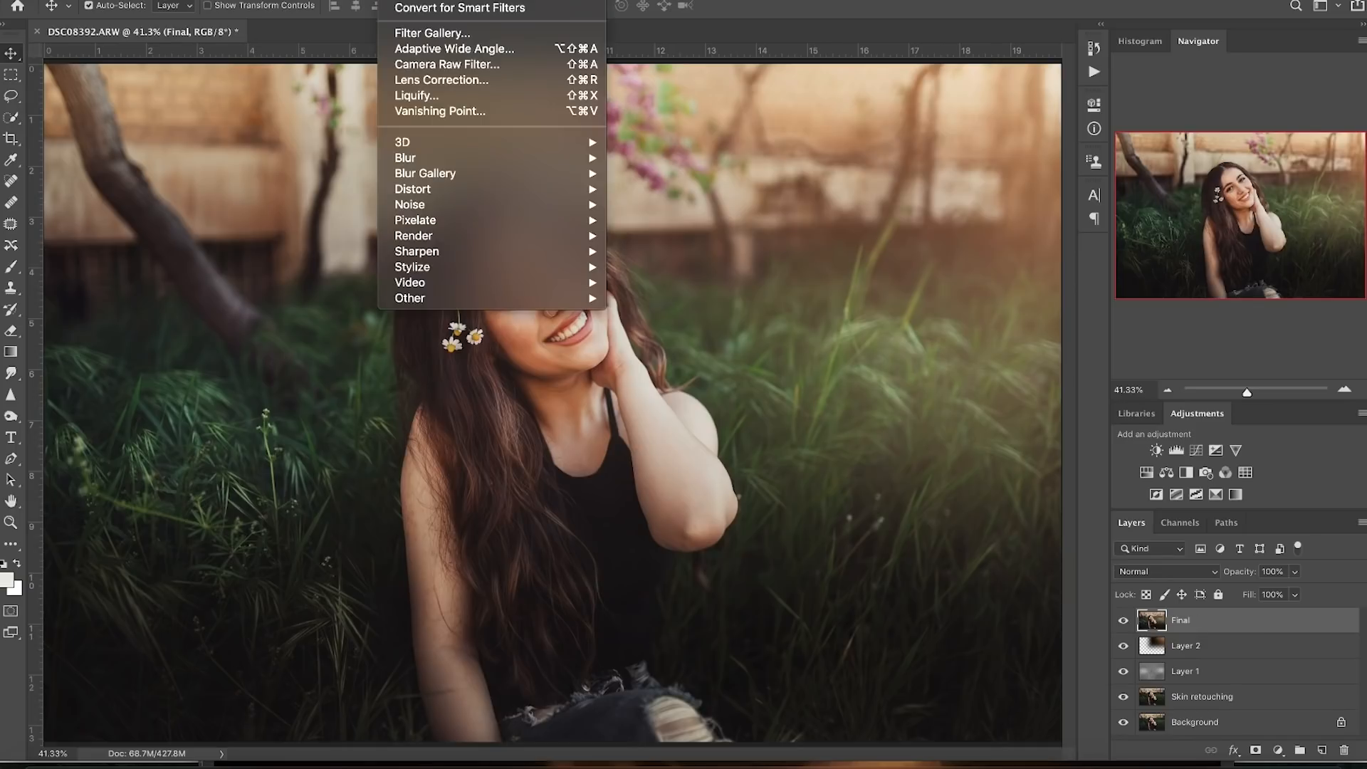
left_click(426, 66)
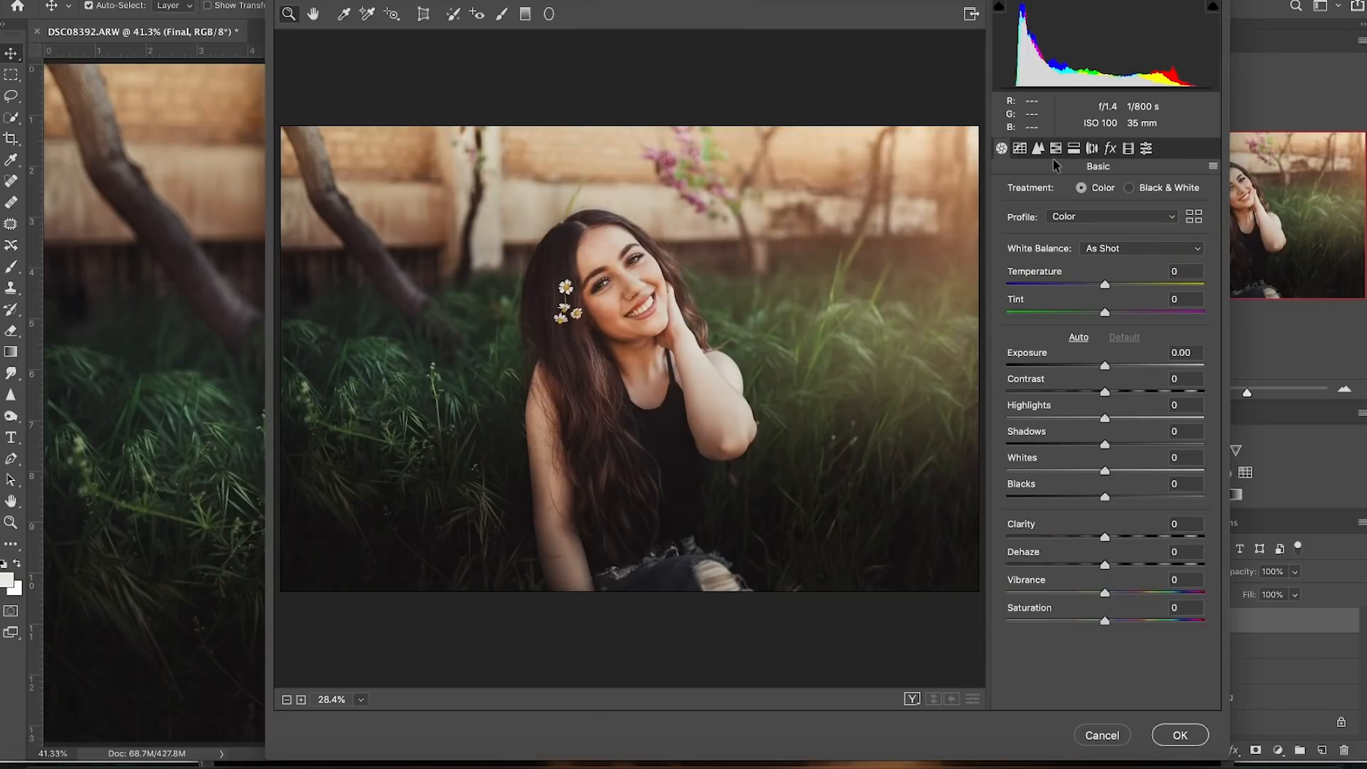
left_click(1039, 151)
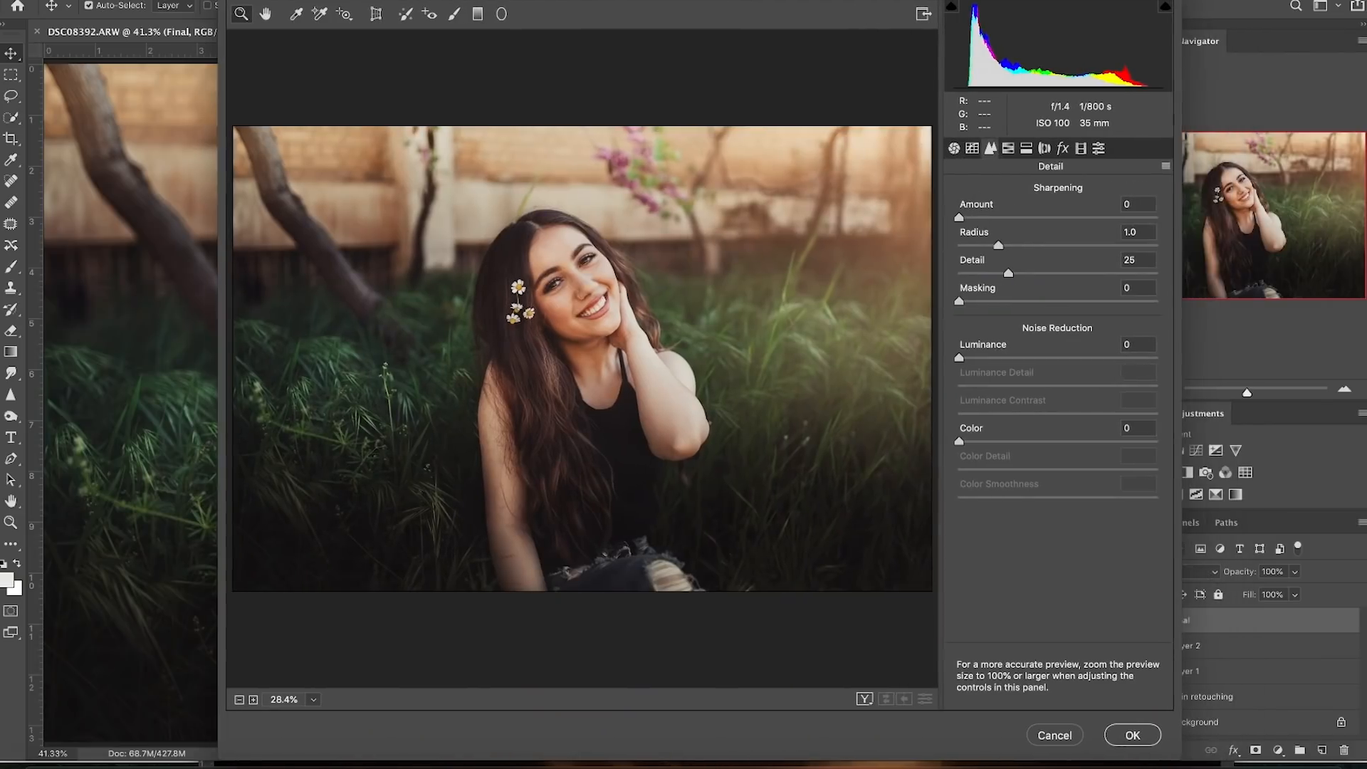
- Set Camera Raw sharpening Amount to 84 and Masking to 66, checking the mask view
left_click_drag(977, 221, 1029, 222)
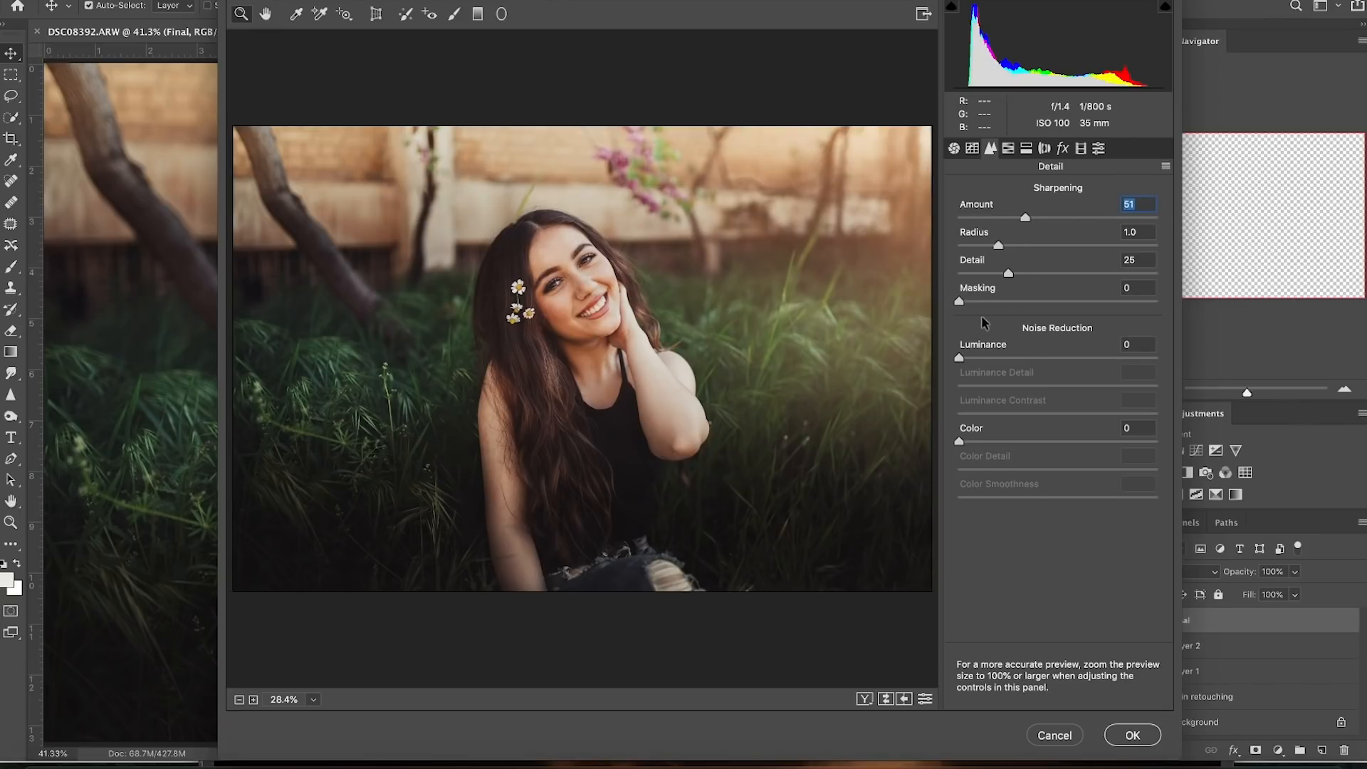
left_click_drag(959, 301, 1093, 302)
left_click_drag(1026, 217, 1048, 220)
left_click_drag(1093, 304, 1090, 305)
left_click_drag(1093, 303, 1091, 303)
left_click(1091, 301, "alt")
left_click_drag(1050, 218, 1064, 226)
left_click(644, 311)
- Zoom the preview to 100% on her face to inspect the sharpening
left_click(495, 367)
left_click(498, 367)
left_click_drag(698, 333, 583, 423)
left_click_drag(584, 422, 569, 420)
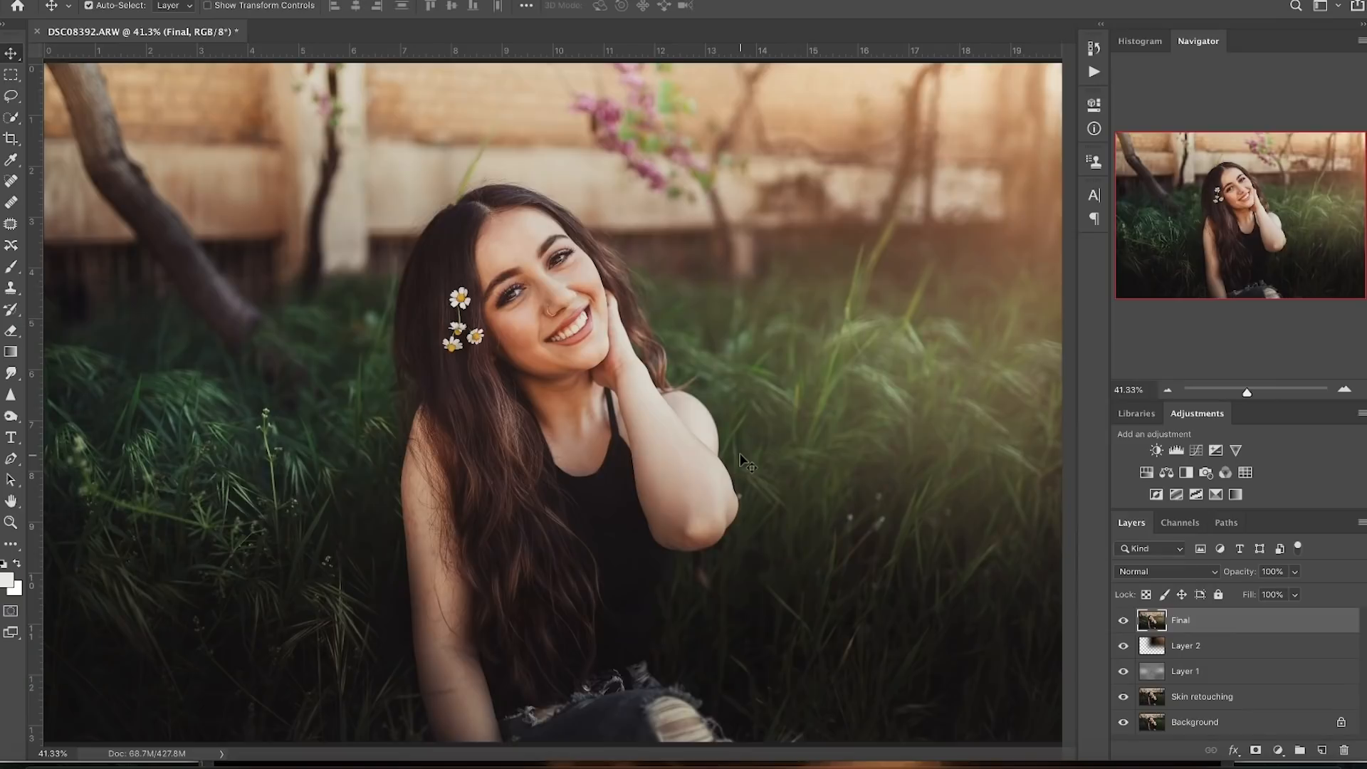